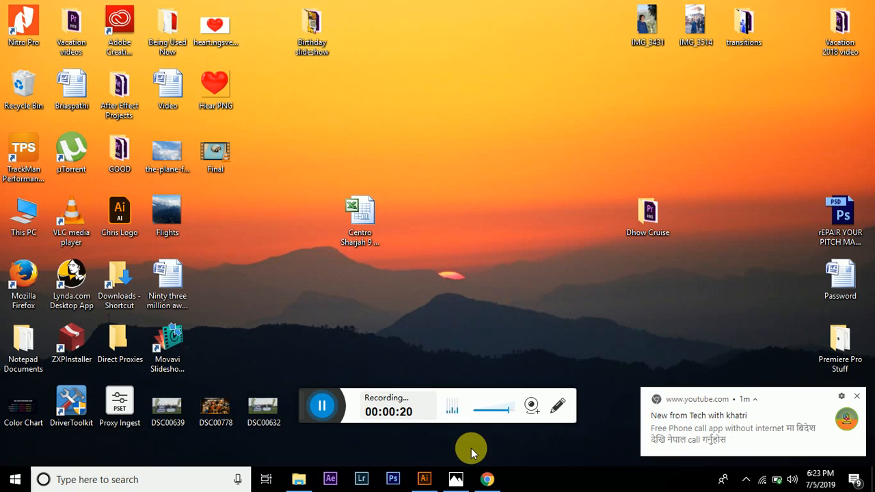
Switch to Illustrator, collapse the Gradient panel beside the finished letter A logo and dismiss the desktop notification.
left_click(425, 481)
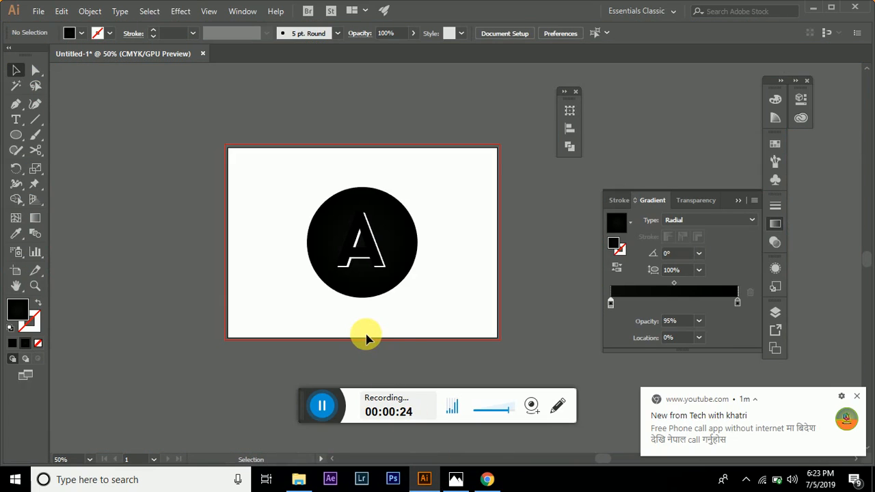
scroll(348, 276, "up", 4)
scroll(348, 276, "down", 2)
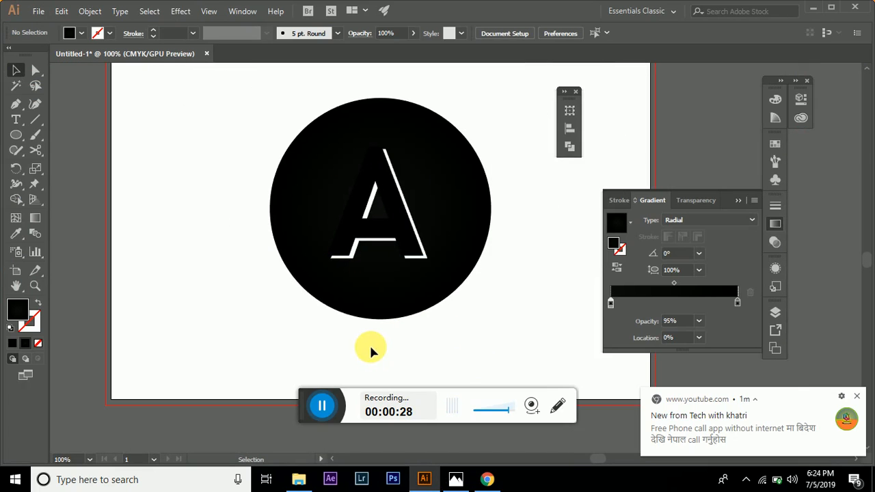
left_click(771, 225)
left_click(854, 396)
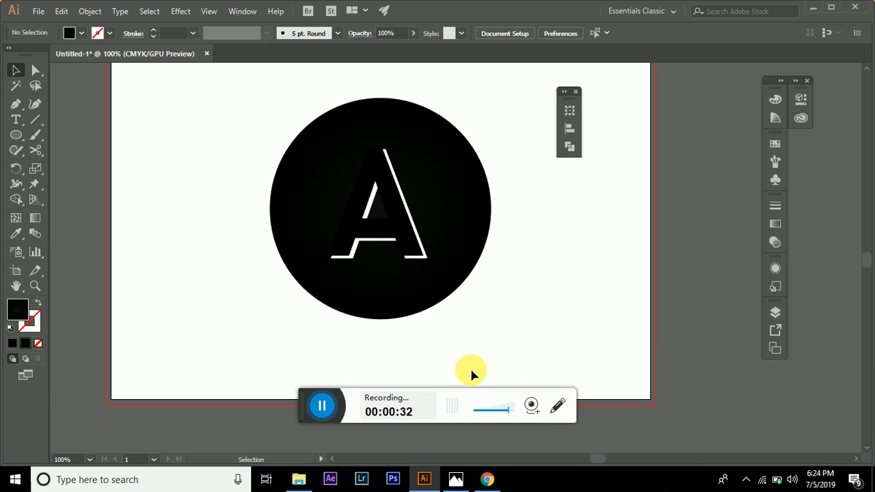
scroll(465, 365, "up", 2)
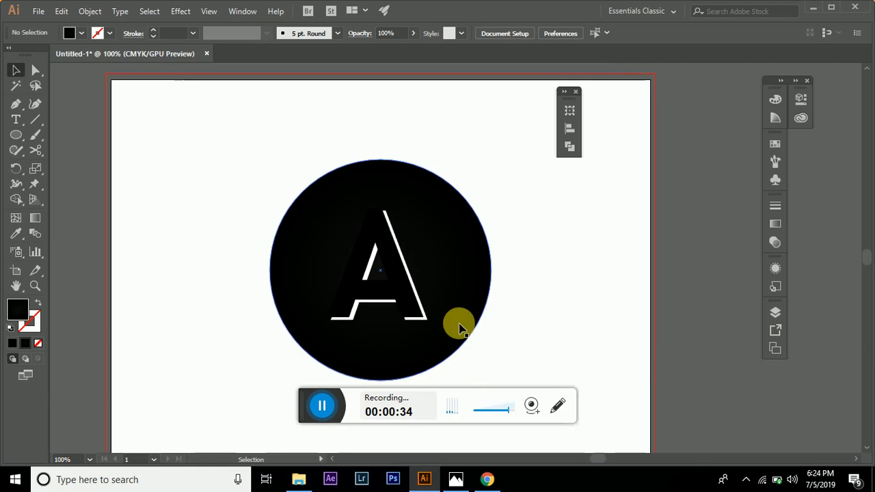
scroll(456, 319, "left", 3)
scroll(457, 323, "down", 3)
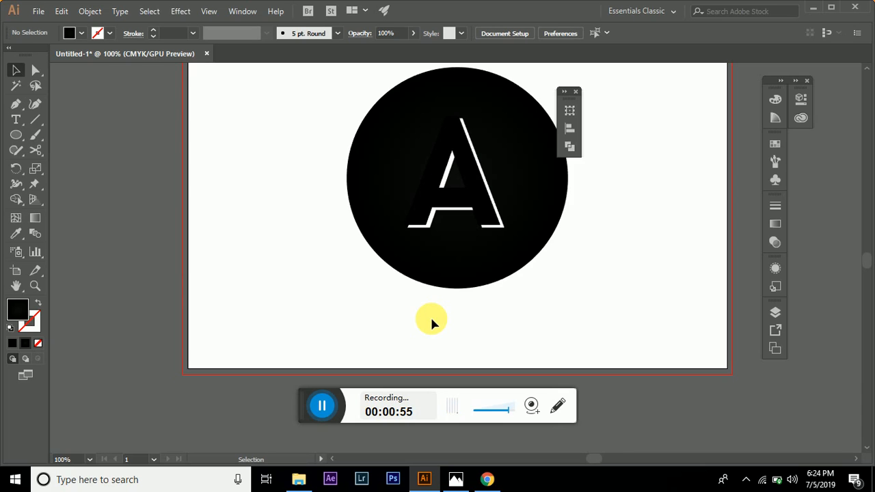
scroll(451, 275, "up", 1)
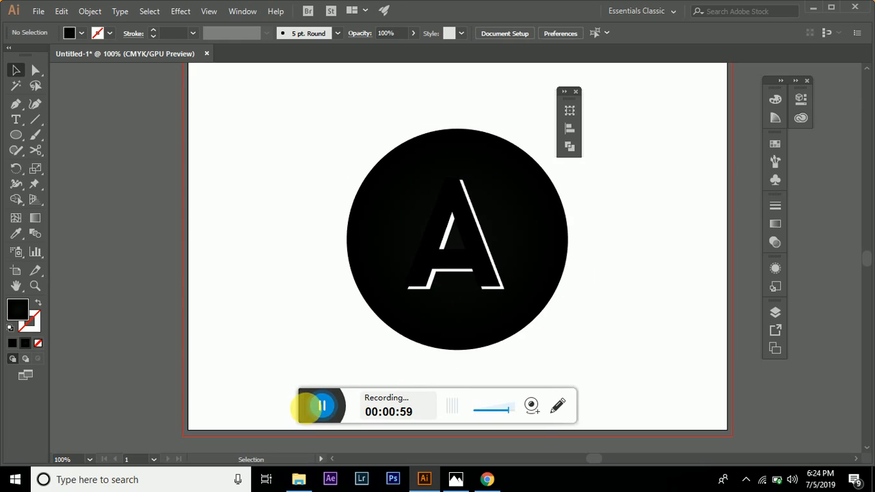
left_click_drag(337, 414, 584, 438)
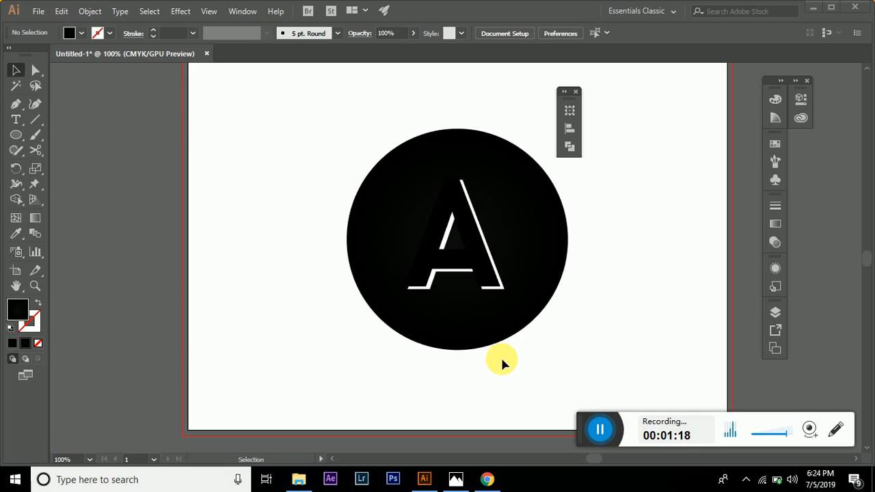
Move the finished circular letter A logo off the artboard onto the empty canvas beside it and deselect it.
scroll(483, 349, "down", 1)
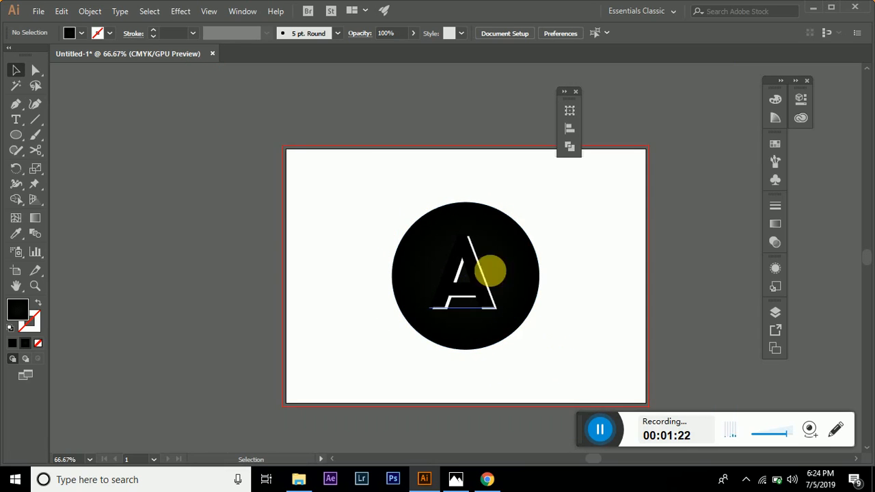
left_click_drag(364, 217, 217, 226)
left_click(175, 346)
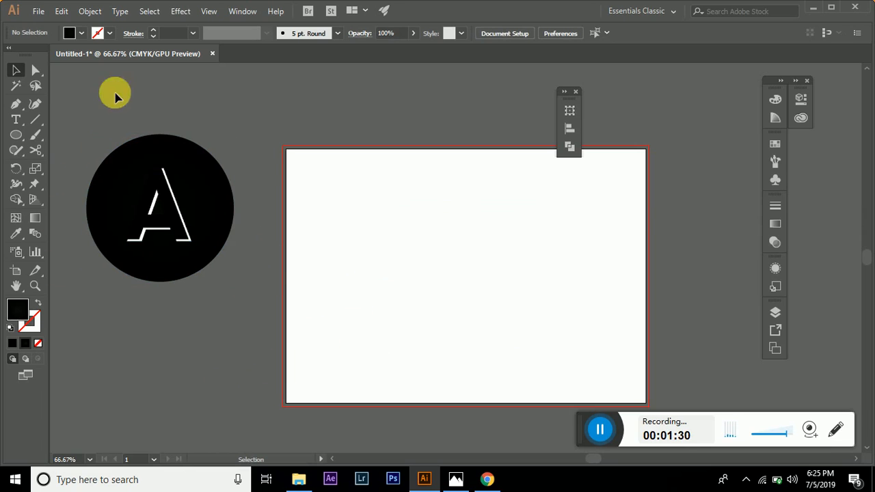
Create a new A4 document in landscape orientation, 29.7 x 21 cm, with one artboard and 0.3 cm bleed.
left_click(38, 11)
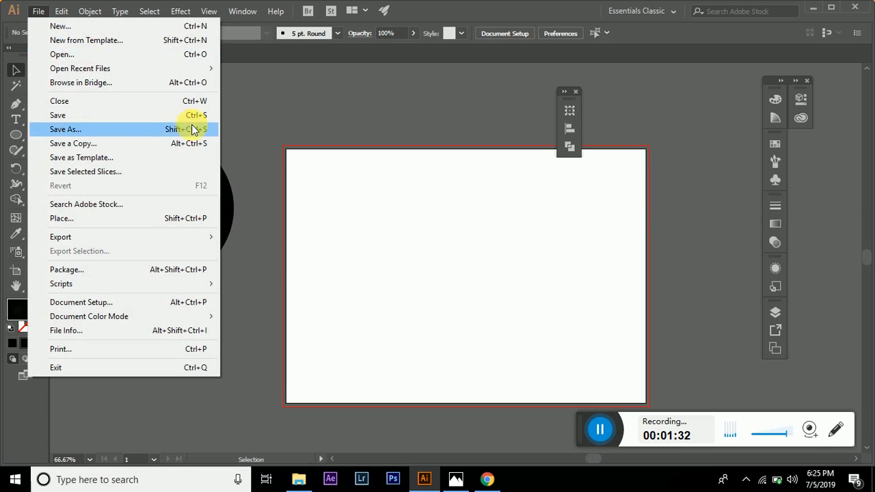
left_click(88, 29)
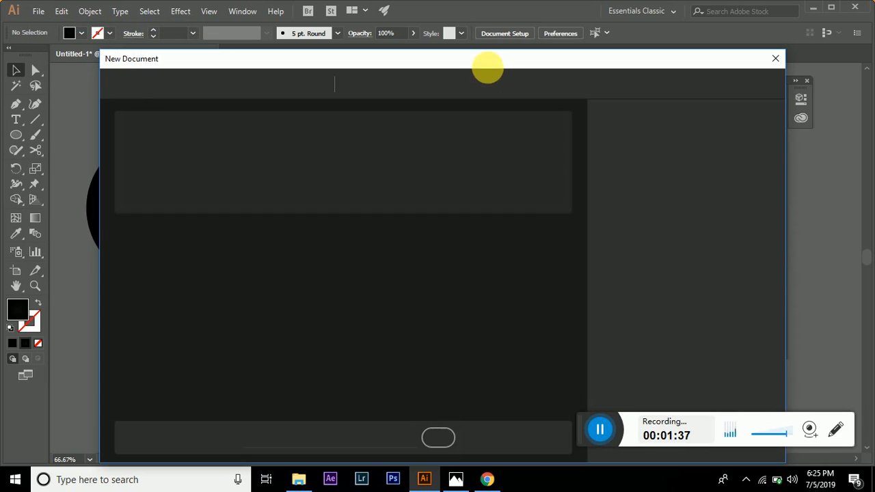
left_click_drag(487, 66, 465, 25)
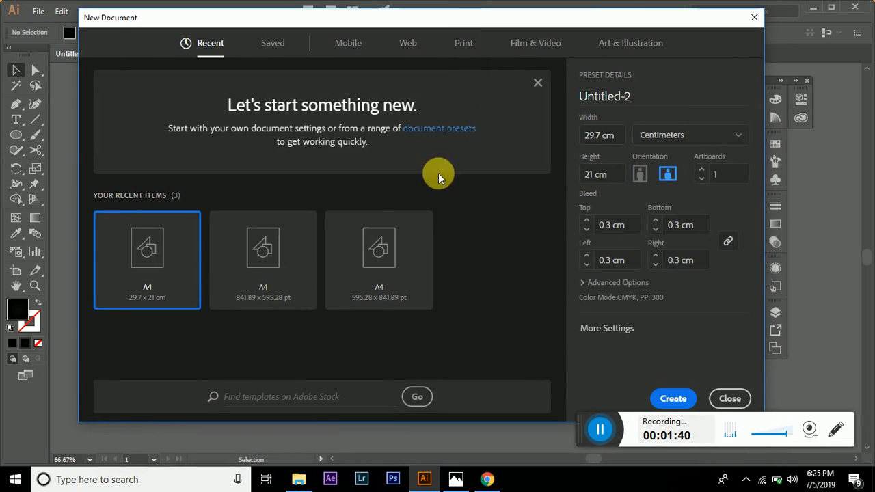
left_click(645, 177)
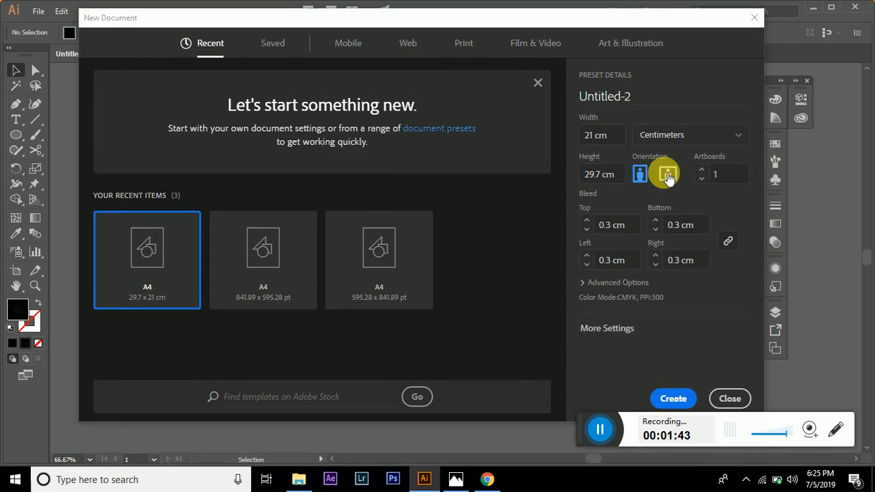
left_click(668, 176)
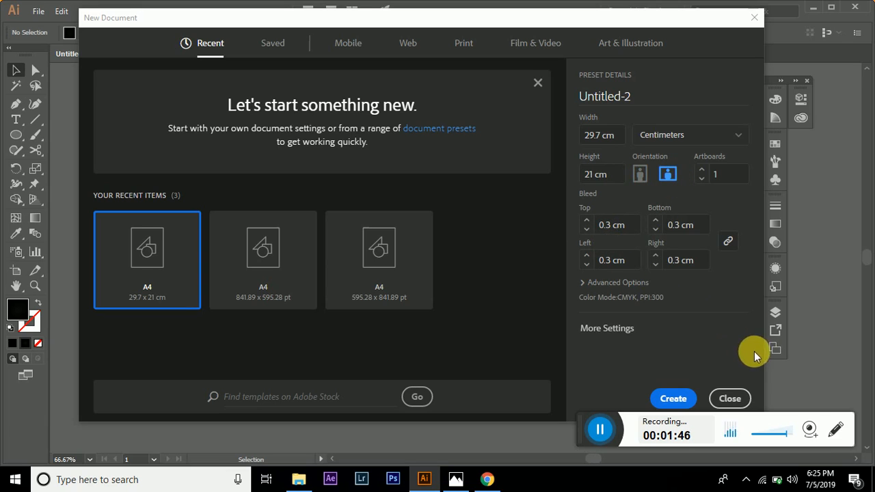
left_click_drag(586, 441, 694, 457)
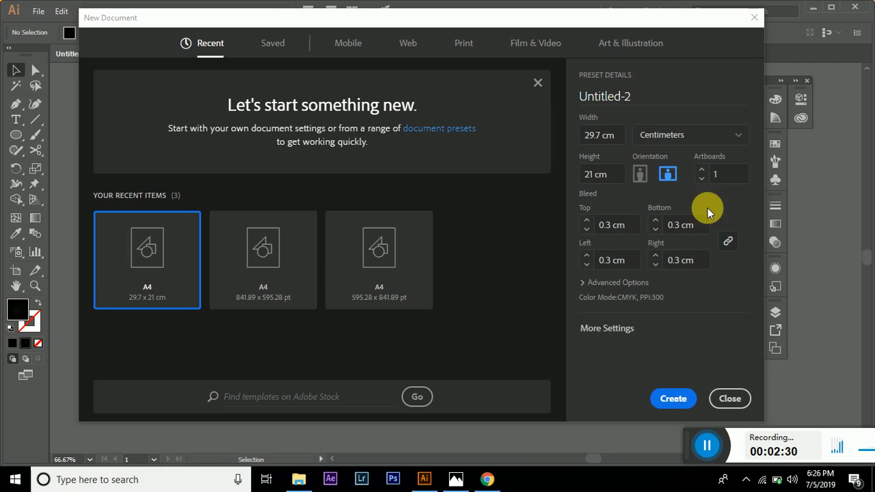
left_click(673, 402)
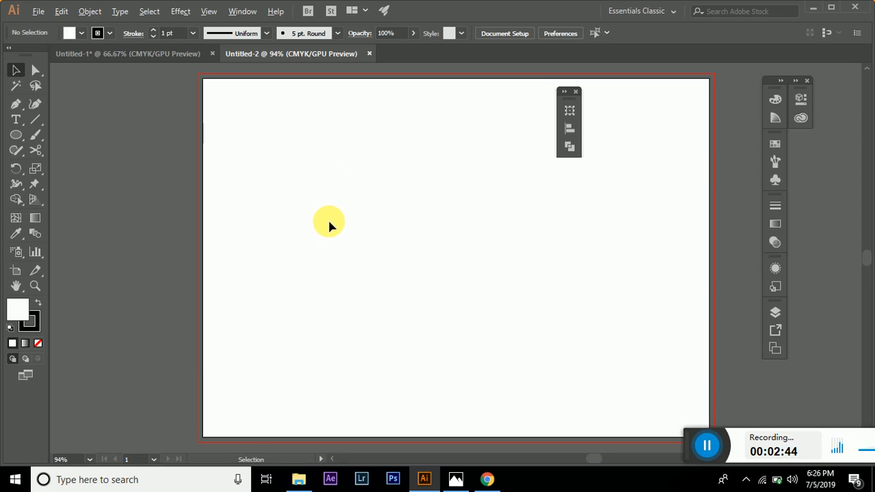
Zoom the empty artboard out and in, and fit the whole artboard to the window.
scroll(329, 222, "down", 7)
scroll(329, 222, "up", 6)
scroll(329, 222, "down", 3)
scroll(328, 222, "up", 3)
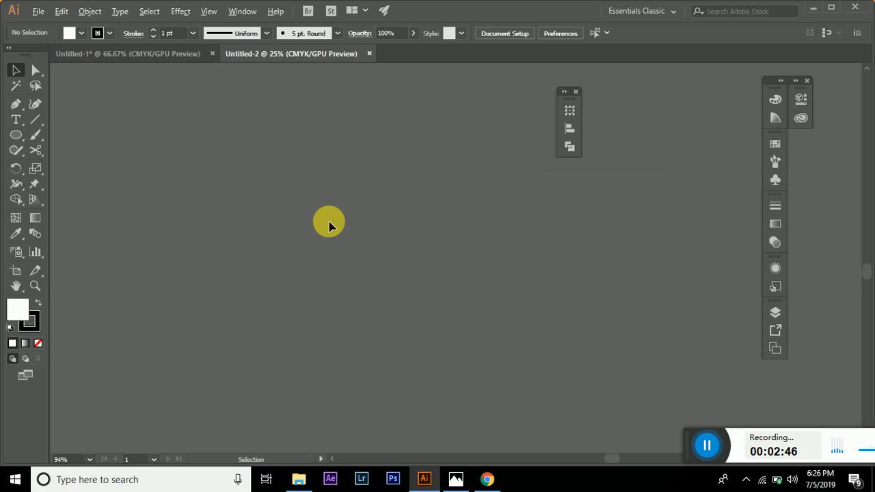
scroll(329, 222, "down", 3)
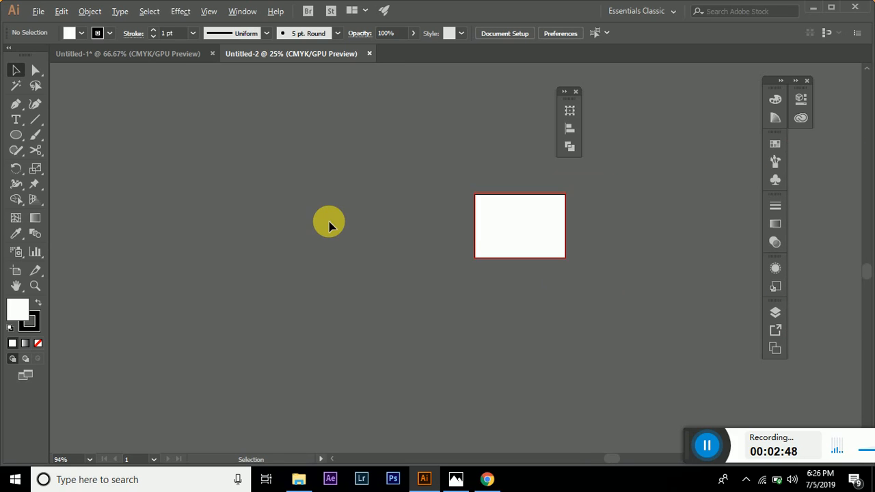
scroll(509, 229, "up", 4)
scroll(514, 232, "up", 1)
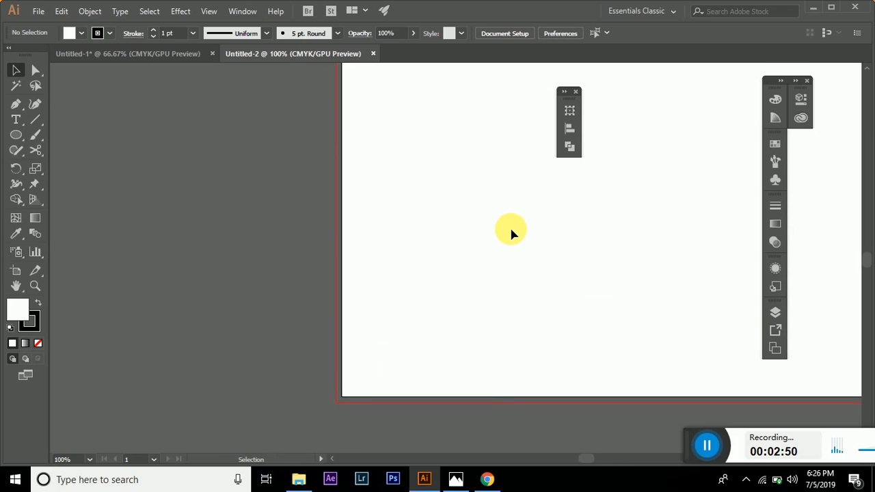
key("ctrl")
key("ctrl+0")
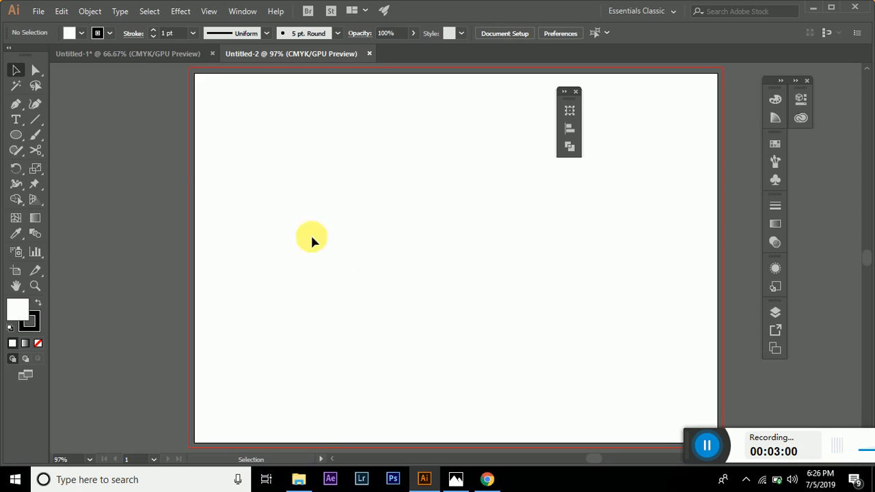
Activate the Ellipse tool from the group of shape tools.
left_click(17, 139)
left_click_drag(19, 141, 43, 133)
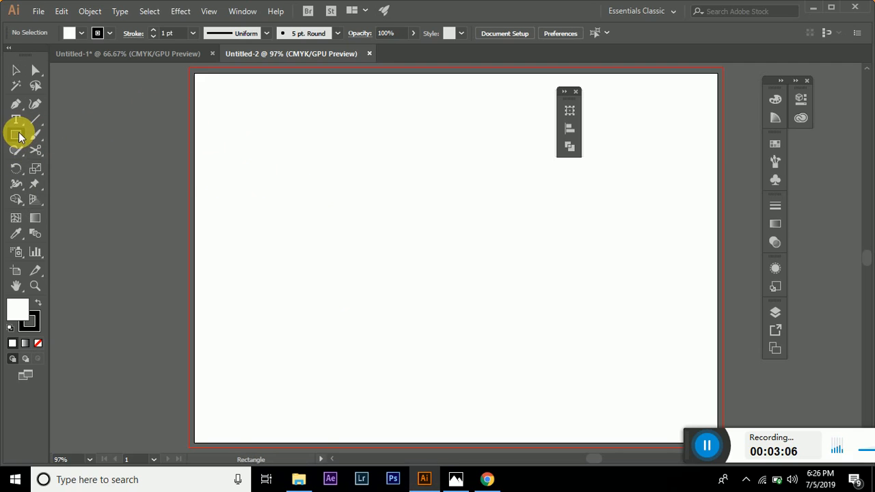
left_click_drag(19, 137, 46, 165)
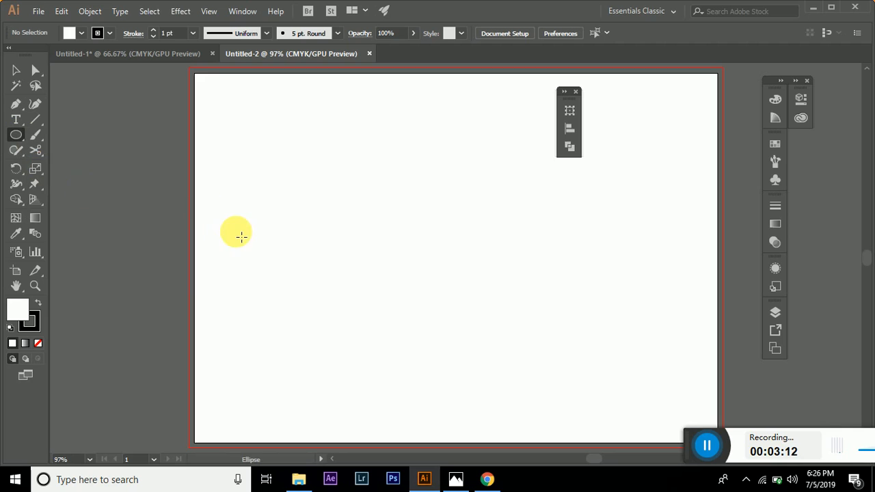
scroll(376, 213, "right", 1)
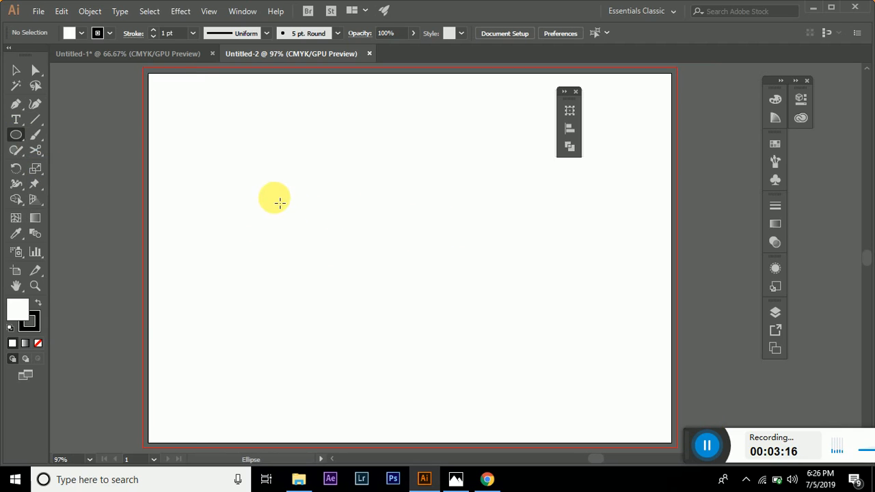
left_click_drag(287, 177, 473, 264)
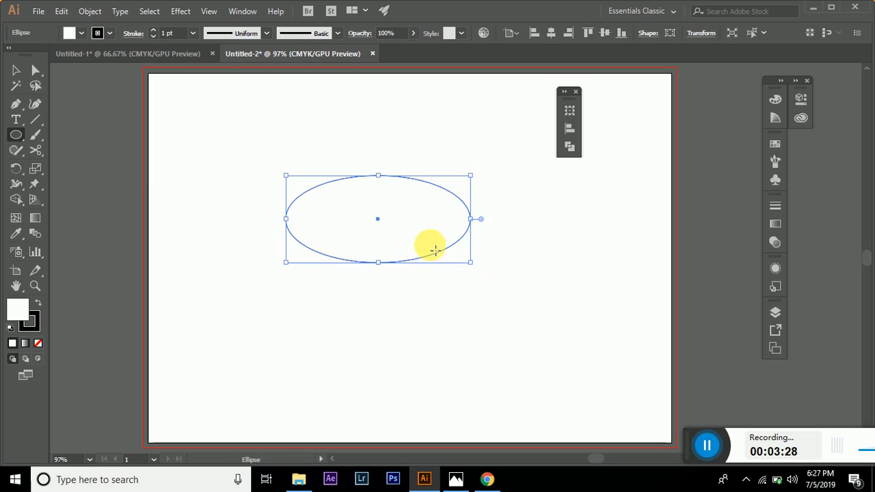
key("Delete")
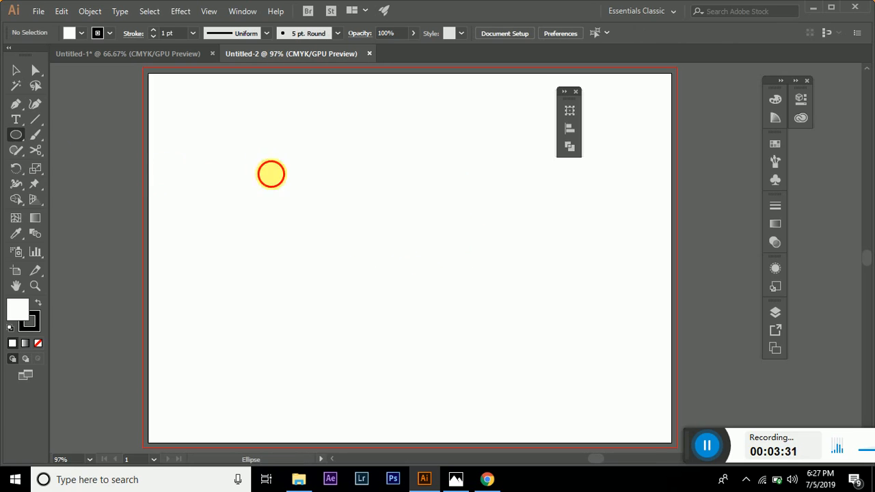
left_click_drag(270, 174, 380, 231)
key("ctrl+z")
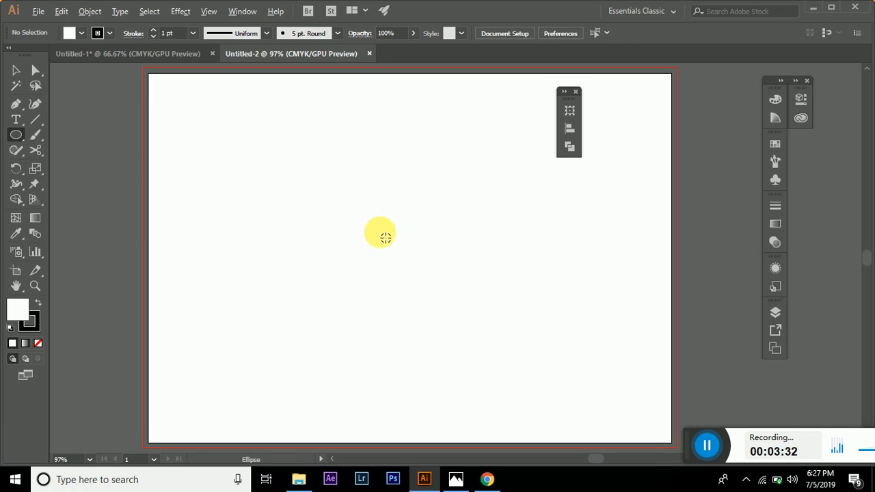
Draw a perfect circle in the middle area of the artboard, switch to the Selection tool and deselect the circle.
left_click_drag(273, 180, 490, 267)
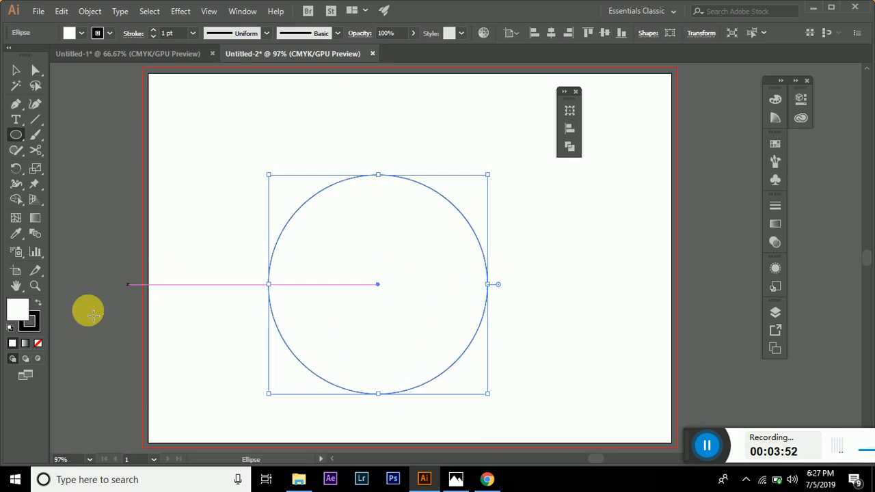
left_click(15, 71)
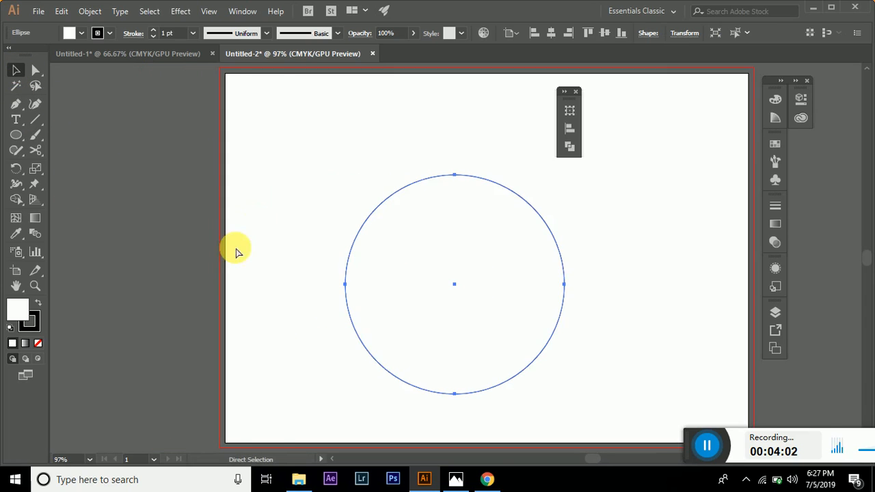
left_click(477, 232)
left_click(212, 272)
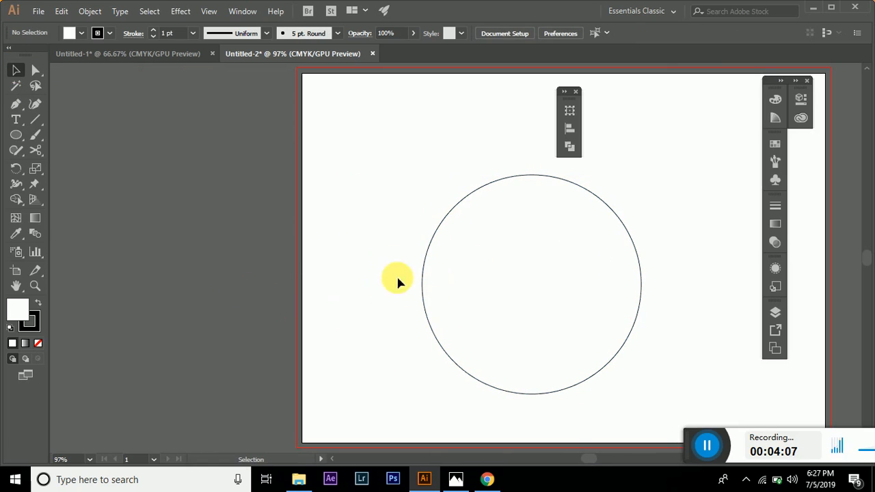
Move the circle off the artboard, and centre it on the artboard with horizontal and vertical centre alignment.
left_click_drag(547, 311, 153, 244)
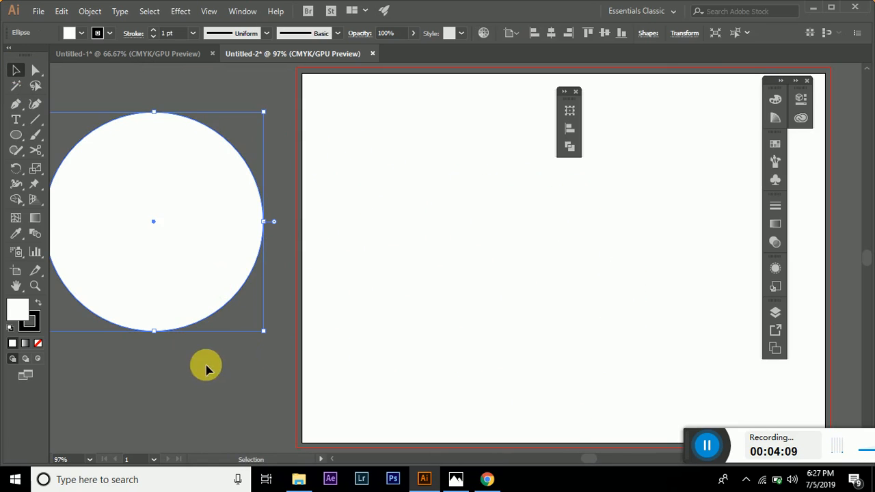
left_click(194, 344)
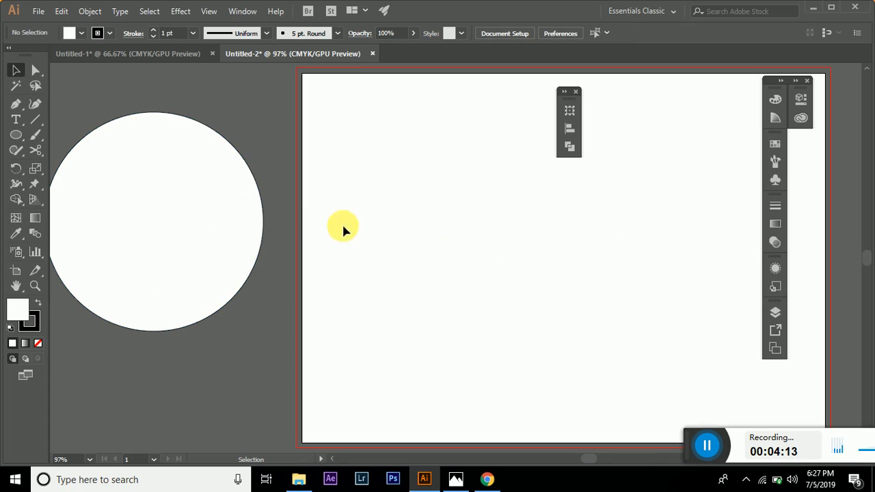
left_click(188, 217)
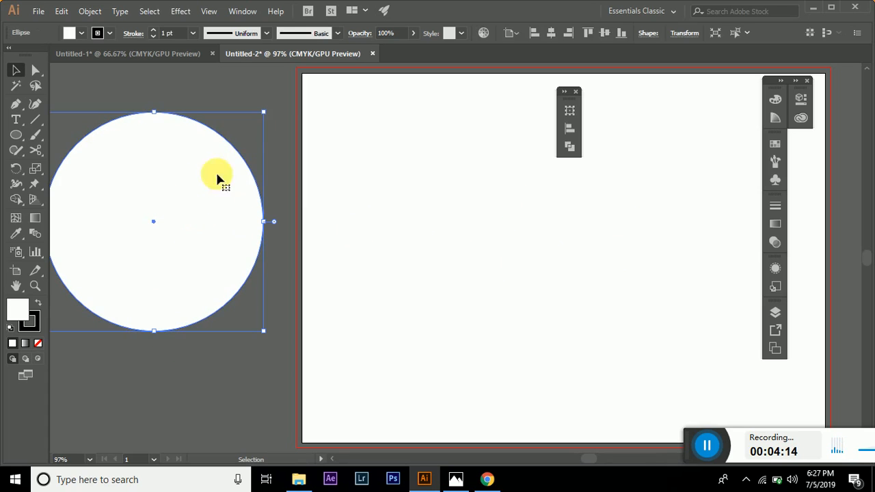
left_click(551, 32)
left_click(605, 32)
key("ctrl+plus")
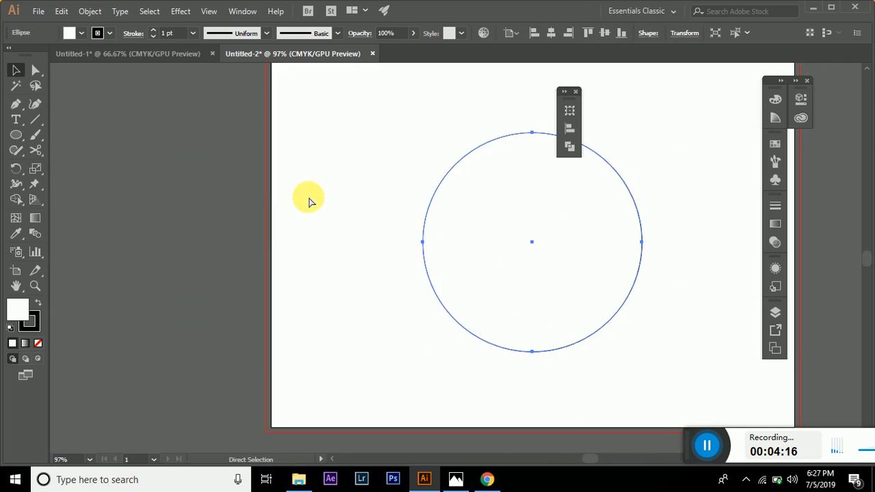
left_click(160, 269)
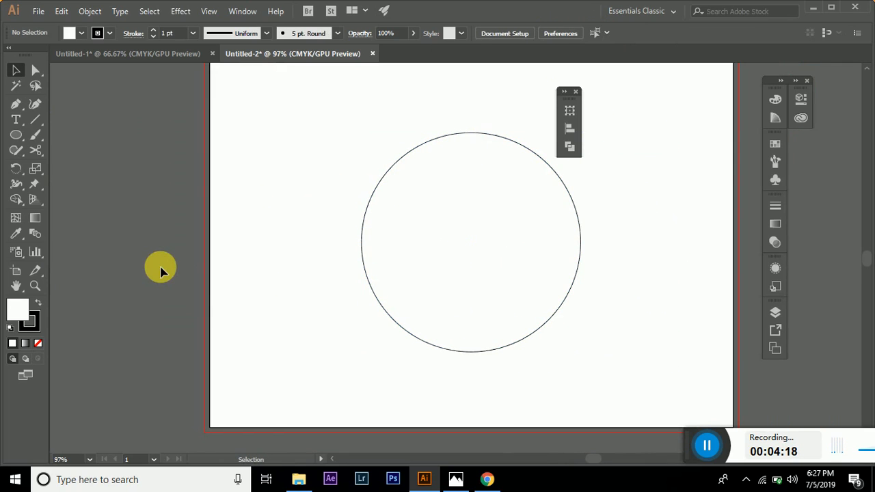
Select the centred circle and swap its fill and stroke so it has a black fill and white stroke.
left_click(449, 256)
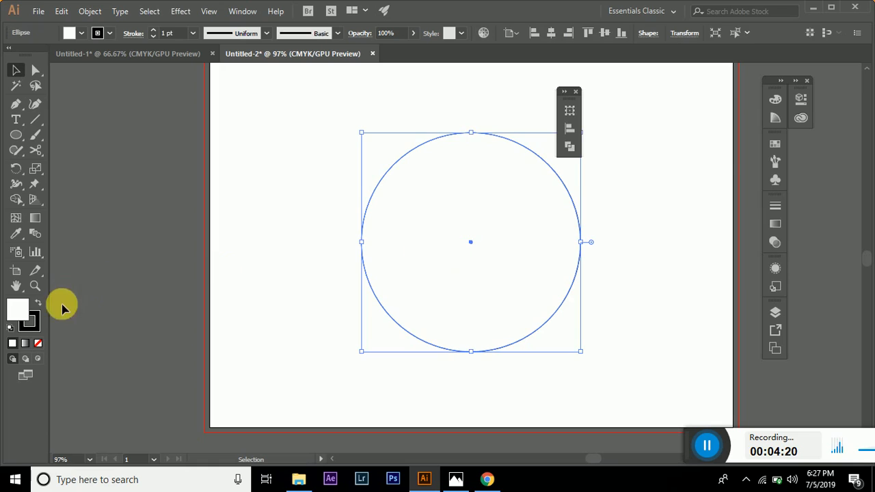
left_click(39, 302)
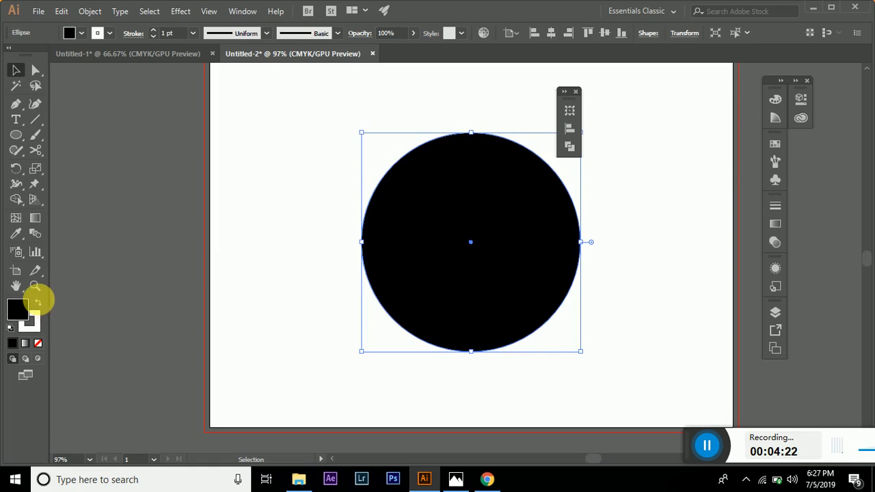
left_click(39, 301)
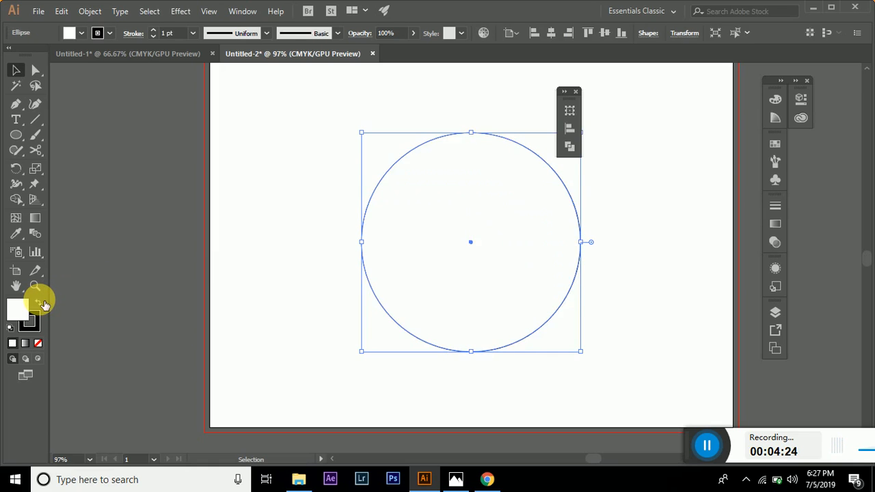
left_click(42, 303)
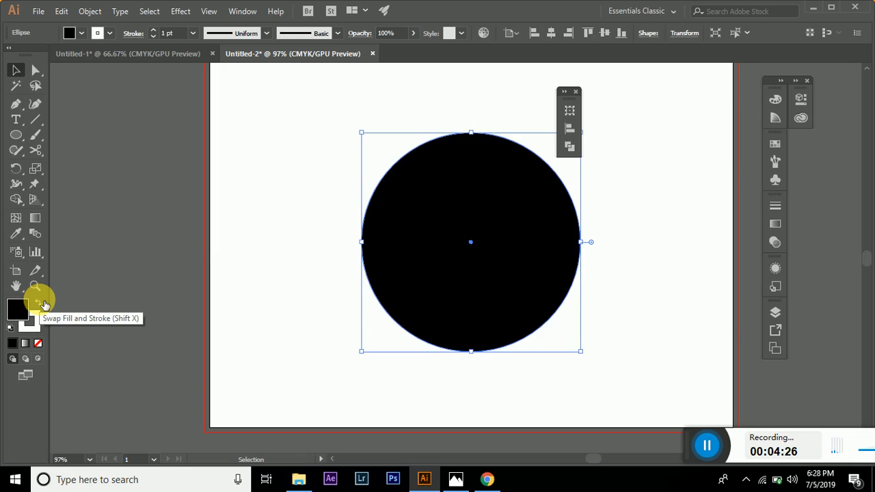
left_click(43, 302)
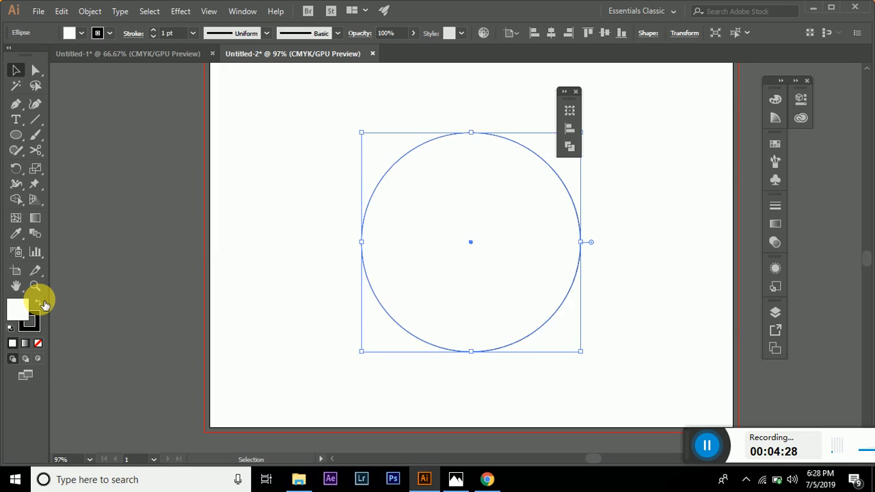
left_click(43, 303)
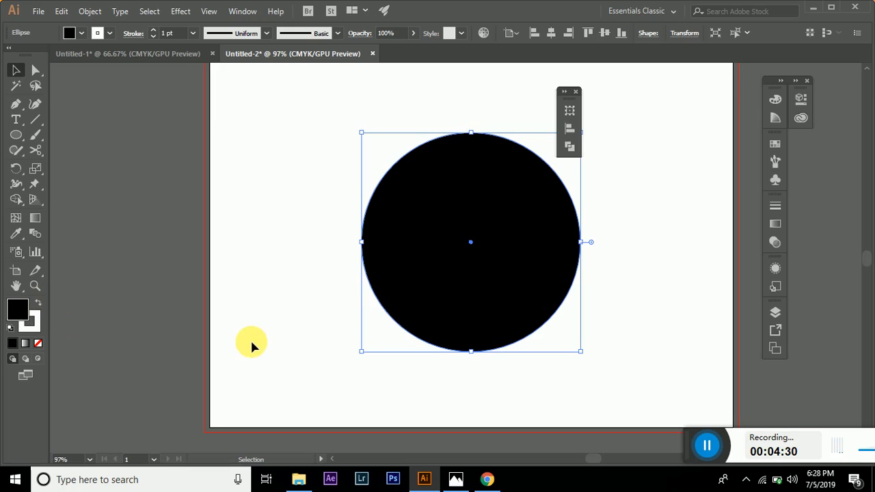
Activate the circle's stroke colour, try setting it to None, restore the white stroke and deselect the circle.
left_click(29, 329)
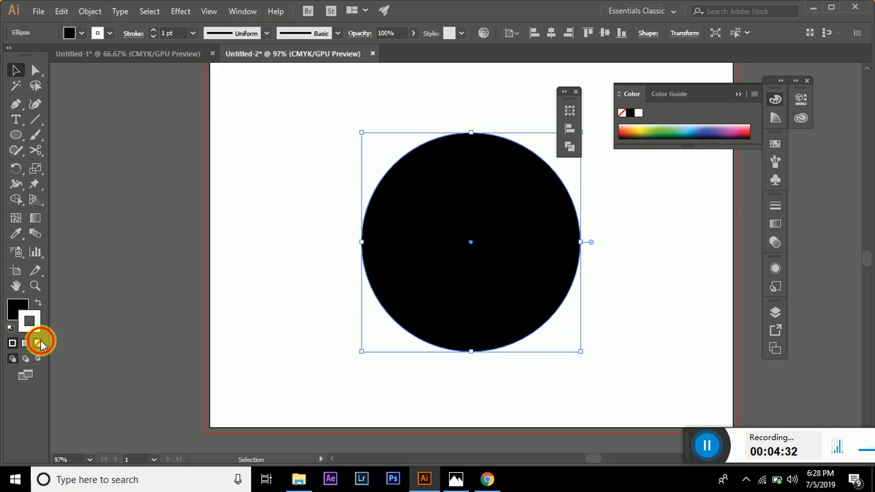
left_click(41, 344)
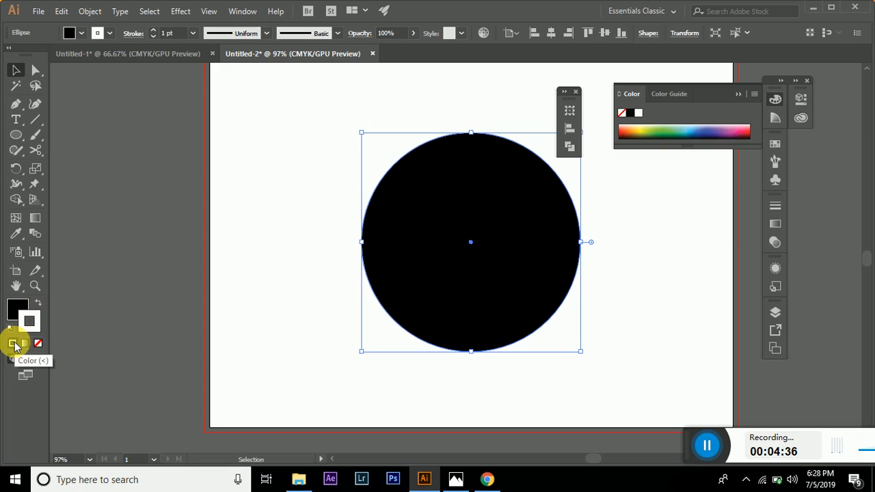
left_click(203, 313)
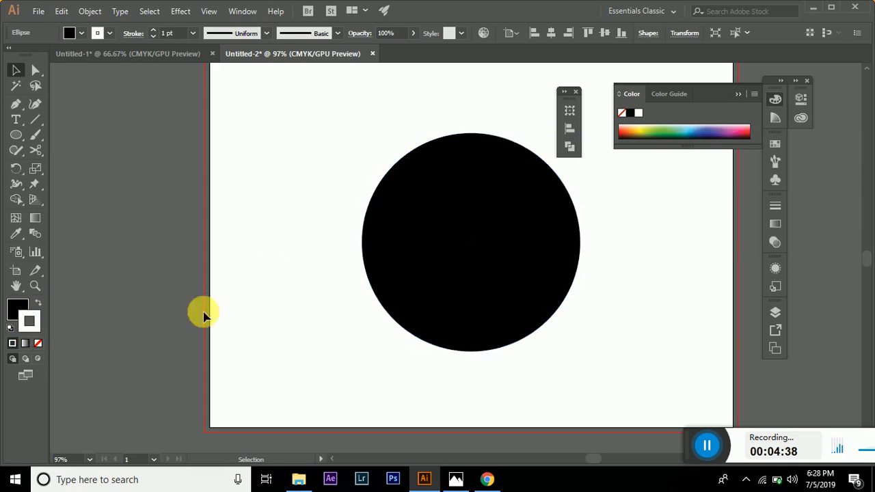
Move the black circle off the artboard's left side, and centre it horizontally using Align to Artboard.
scroll(398, 268, "left", 3)
scroll(398, 268, "left", 8)
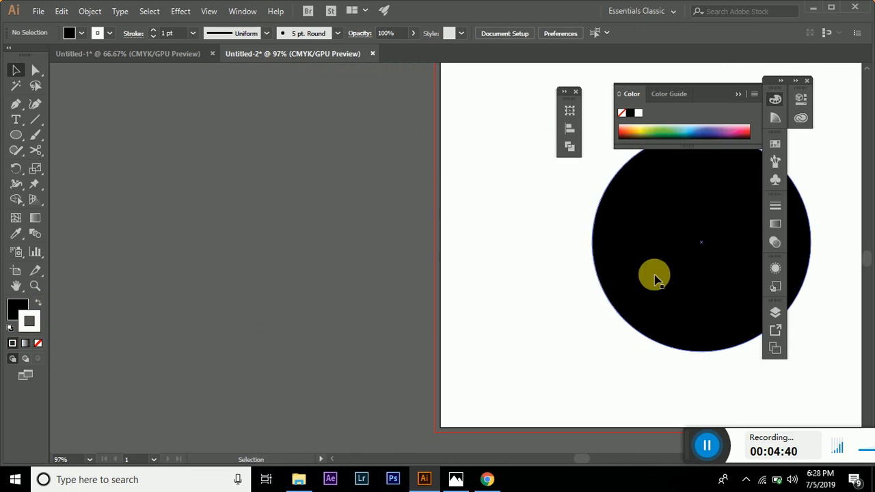
left_click_drag(652, 275, 283, 284)
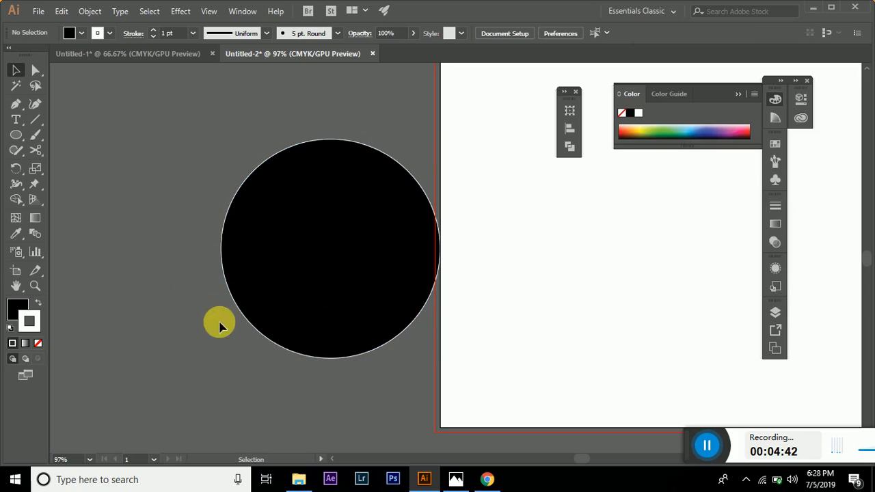
left_click(323, 261)
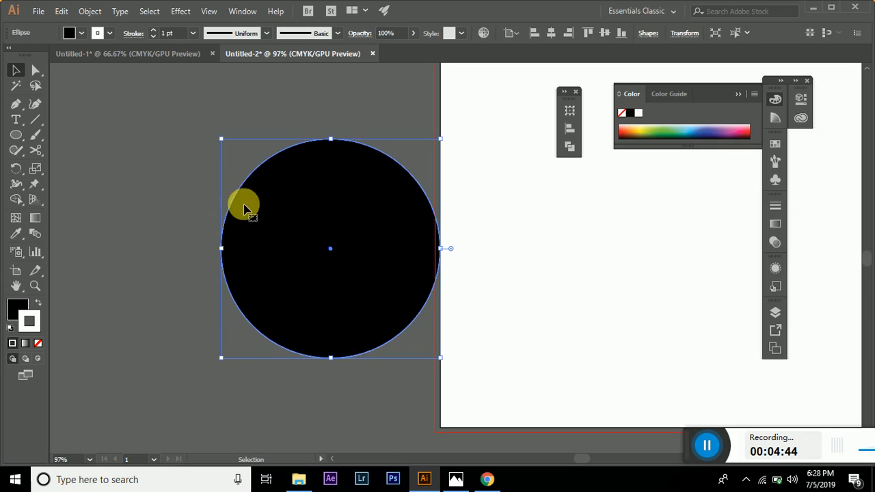
left_click(157, 233)
left_click(273, 231)
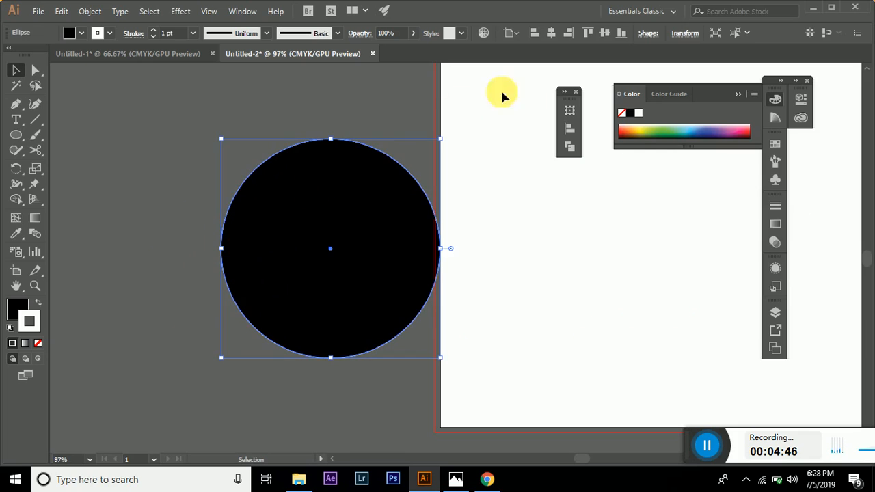
left_click(570, 129)
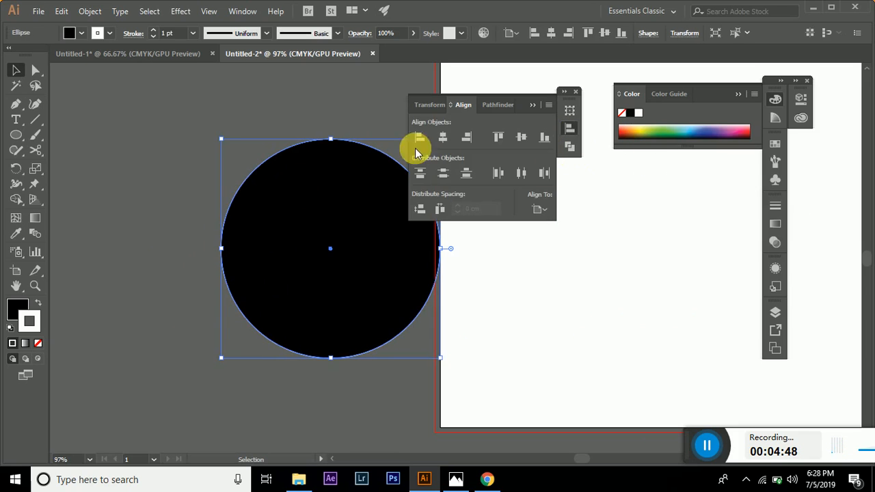
left_click(443, 137)
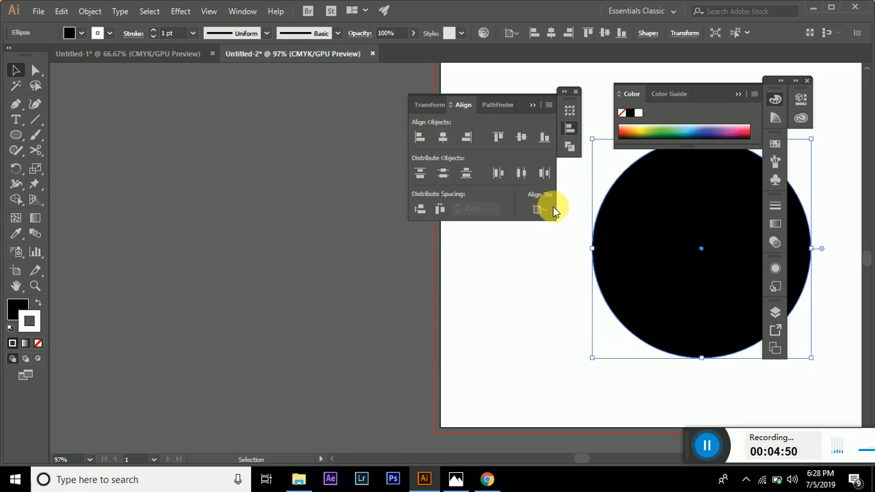
left_click(553, 209)
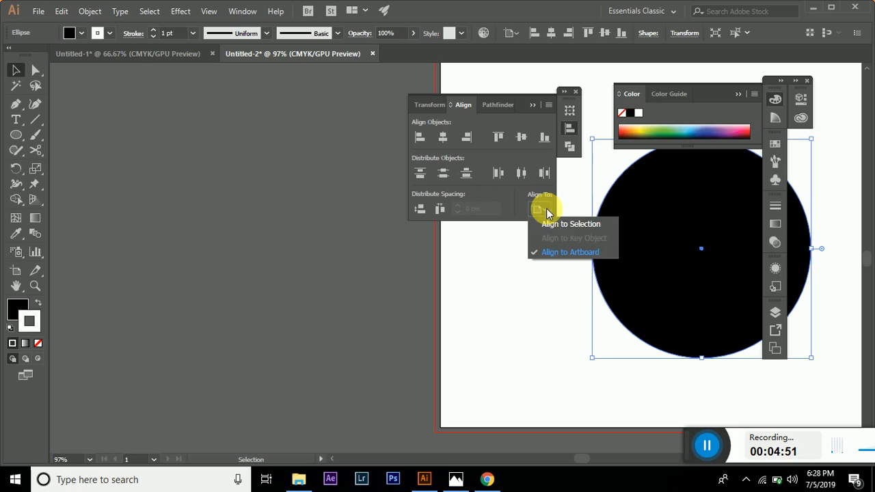
left_click(572, 250)
scroll(369, 257, "right", 4)
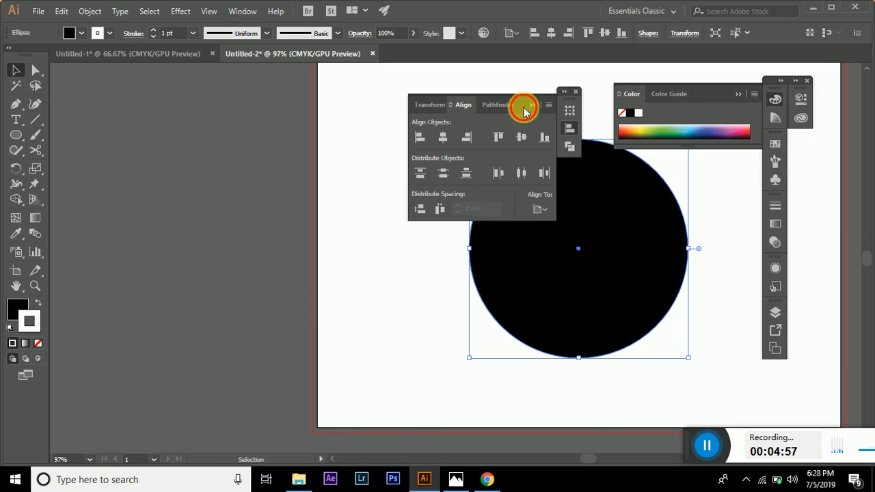
Detach the Align panel and float it on the empty canvas to the left of the artboard.
left_click_drag(524, 107, 210, 107)
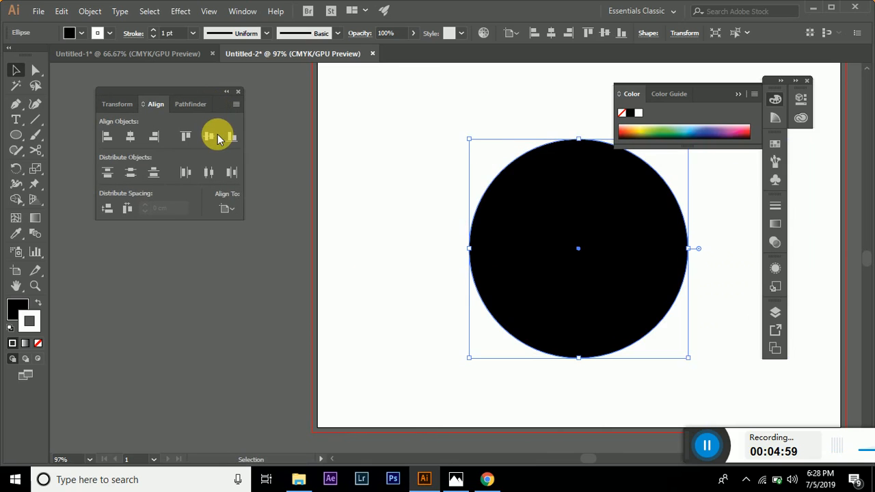
left_click(243, 10)
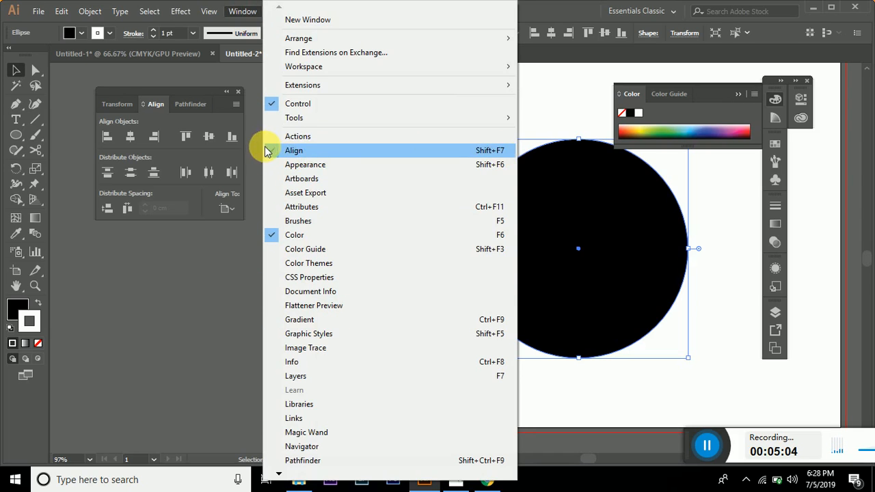
left_click(168, 252)
Centre the black circle vertically on the artboard using Align to Artboard, and deselect it.
left_click(506, 234)
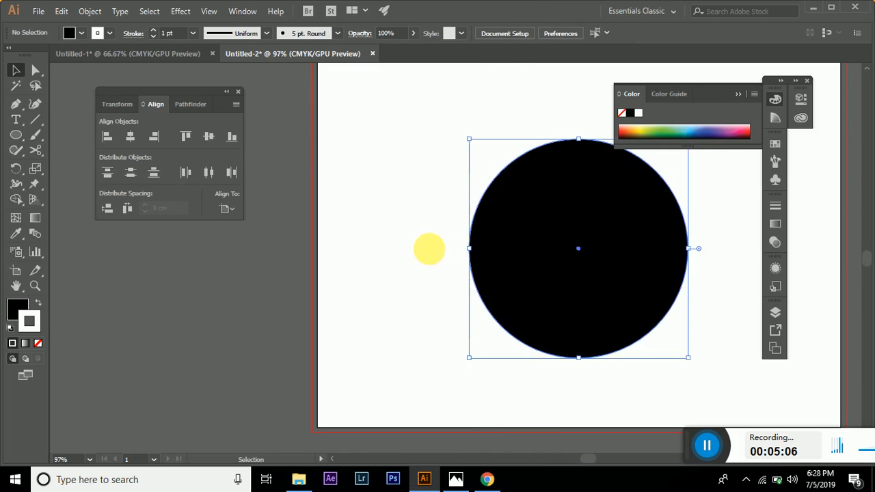
scroll(430, 250, "down", 1)
scroll(416, 253, "down", 3)
scroll(438, 257, "right", 1)
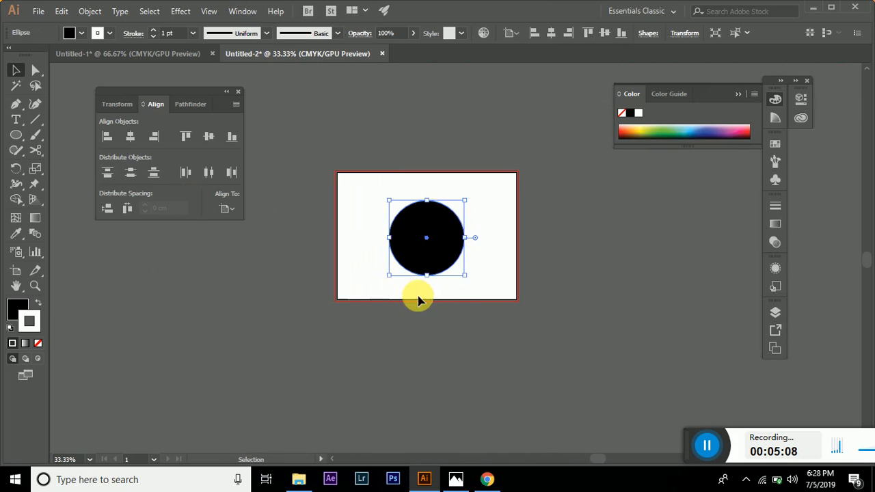
scroll(479, 263, "up", 1)
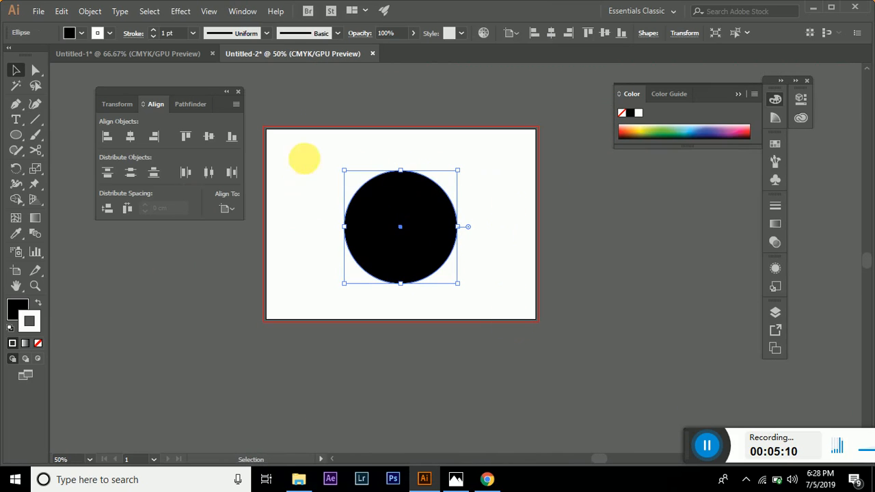
left_click(225, 210)
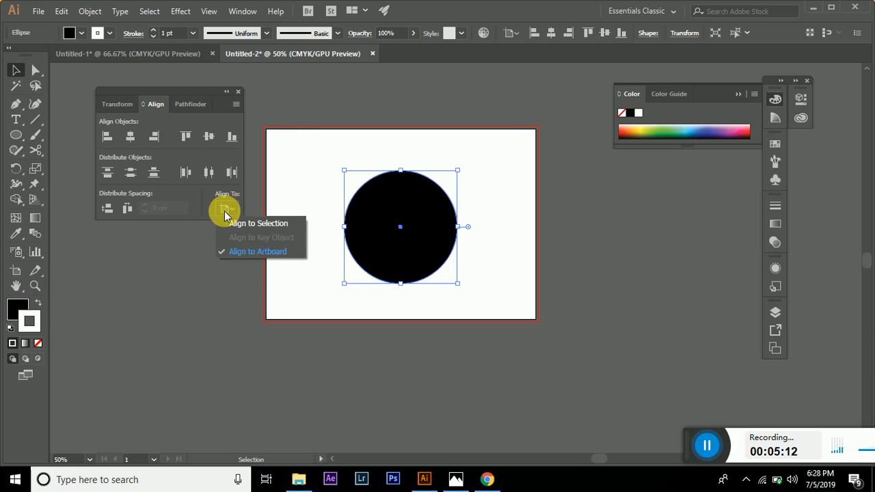
left_click(244, 250)
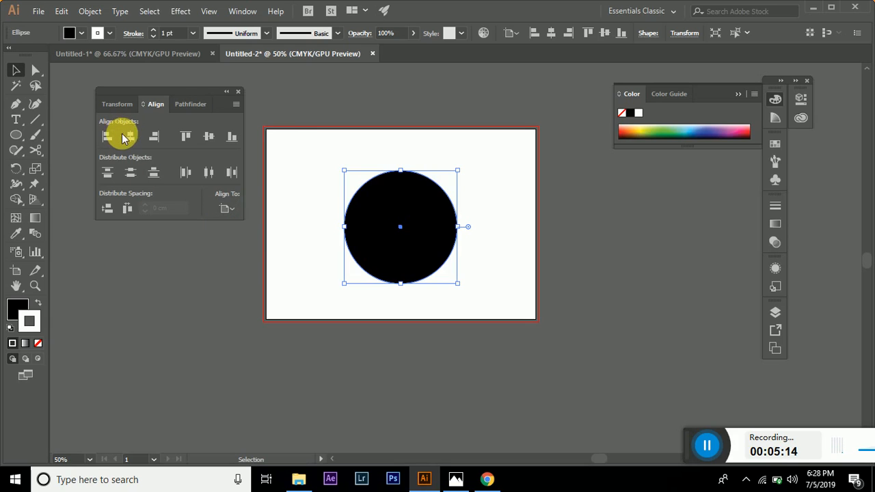
left_click(209, 138)
left_click(201, 270)
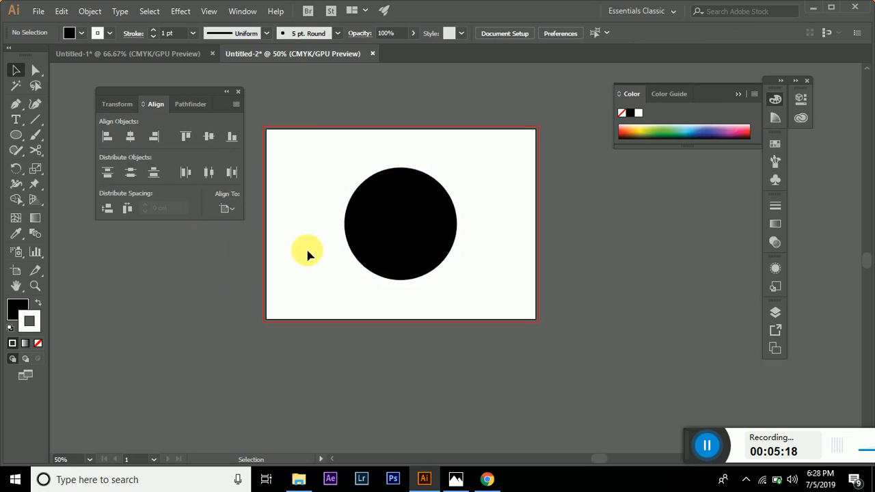
Move the circle over the artboard's lower-right corner and set the alignment reference to Align to Selection.
left_click_drag(391, 233, 523, 291)
left_click(228, 209)
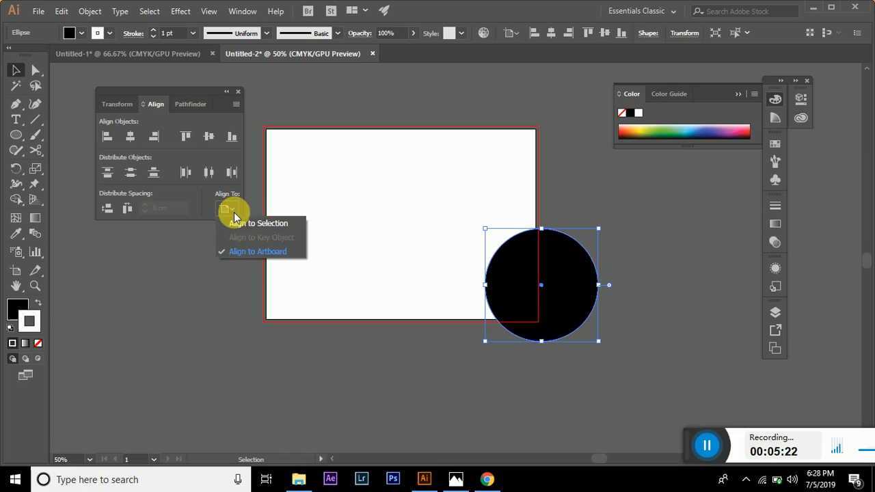
left_click(236, 221)
left_click(227, 209)
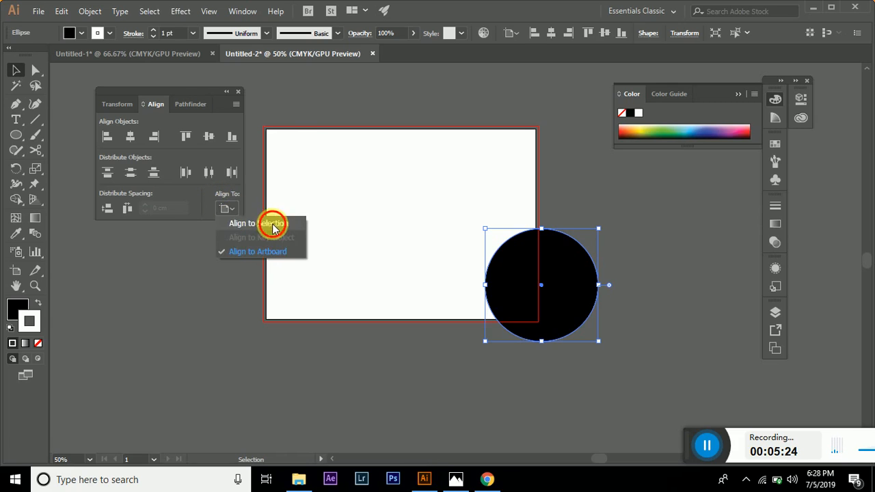
left_click(263, 223)
left_click(225, 209)
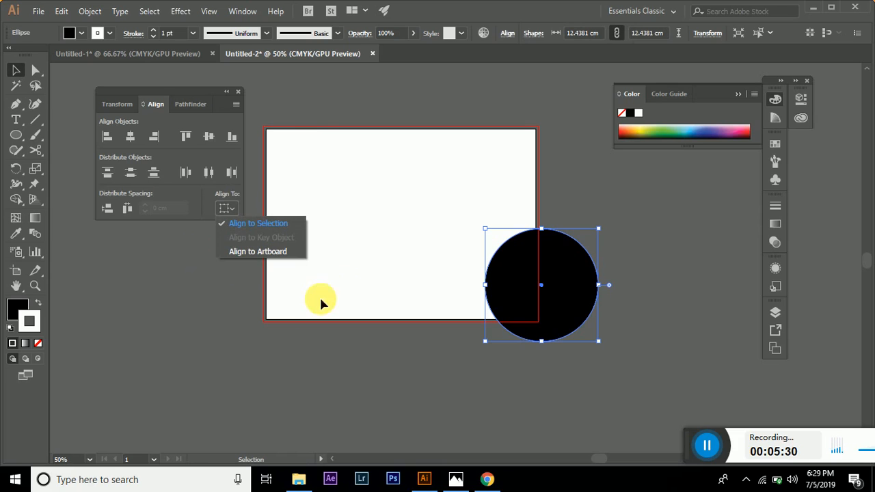
left_click(260, 300)
Duplicate the black circle onto the artboard and scale the copy down proportionally to about 1.95 cm in diameter.
left_click_drag(492, 287, 394, 273)
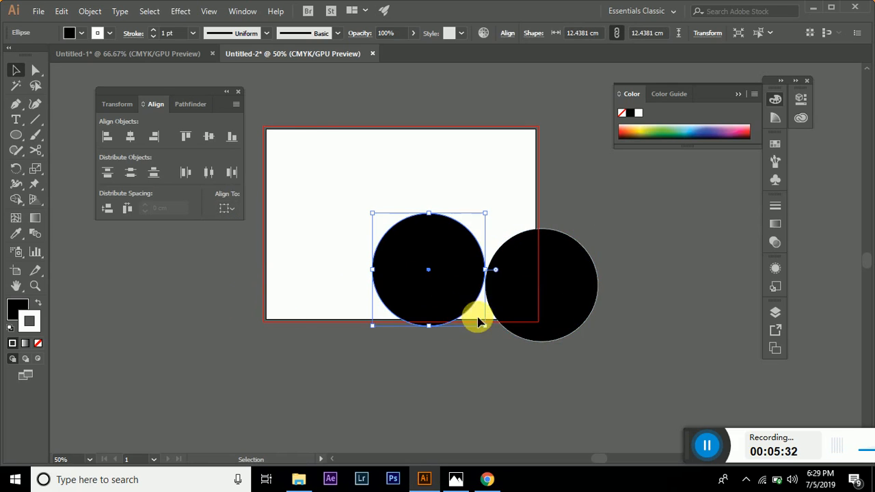
left_click_drag(485, 326, 438, 279)
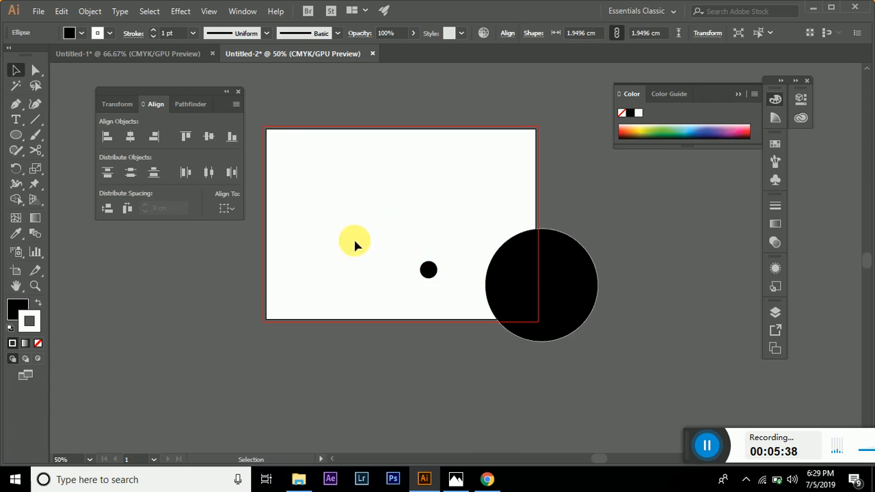
Select both circles, align them to the selection by their horizontal and vertical centres, and deselect them.
left_click_drag(355, 244, 562, 352)
left_click(568, 291)
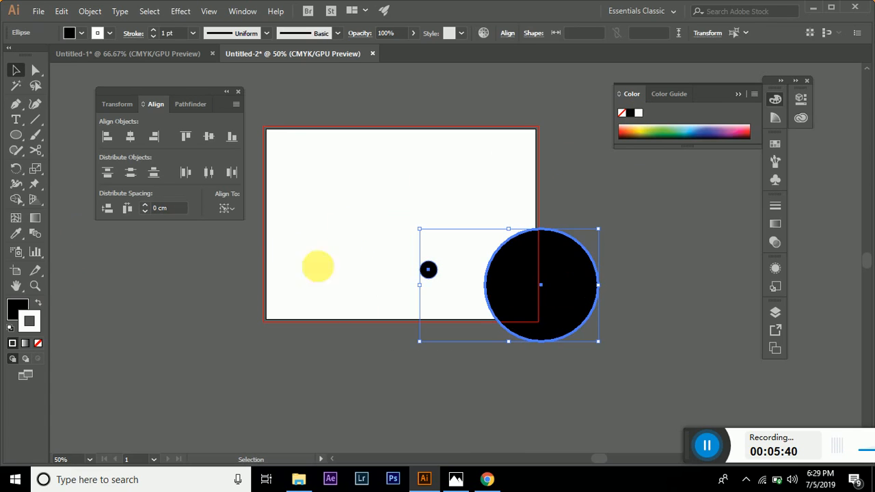
left_click(226, 212)
left_click(245, 224)
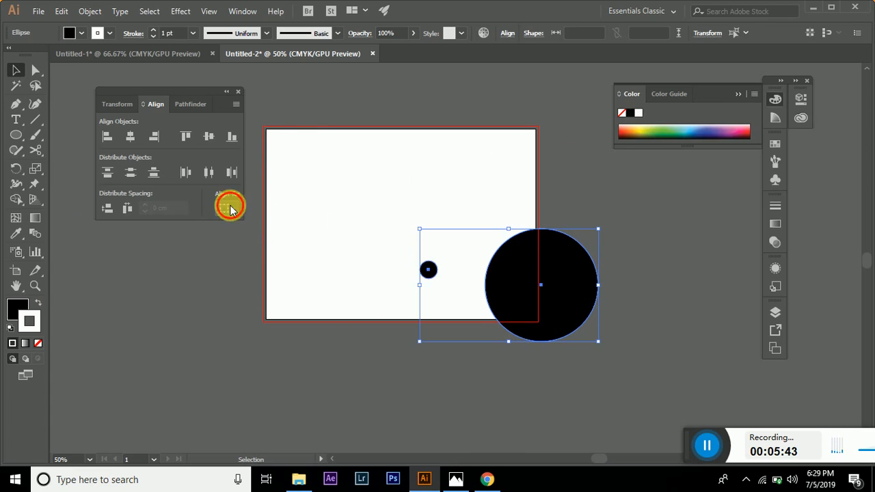
left_click(130, 136)
left_click(208, 136)
left_click(176, 274)
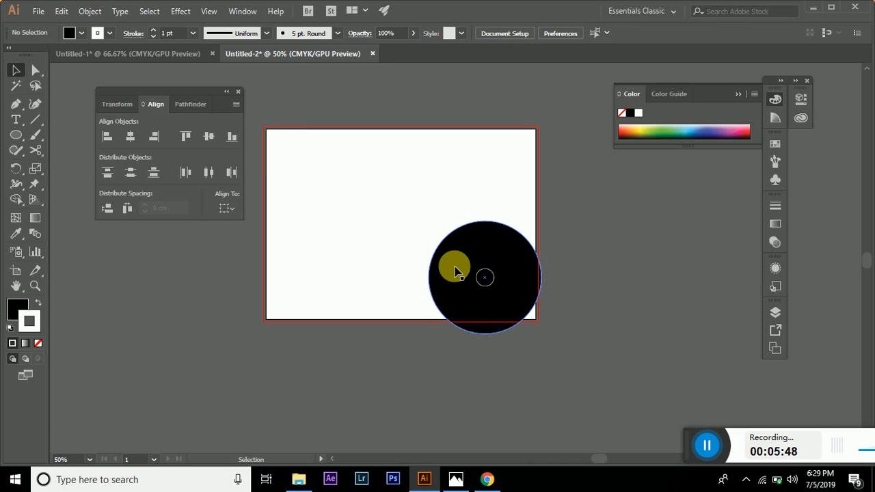
Move the small circle out of the large one to below the artboard, and select the large circle.
left_click(439, 328)
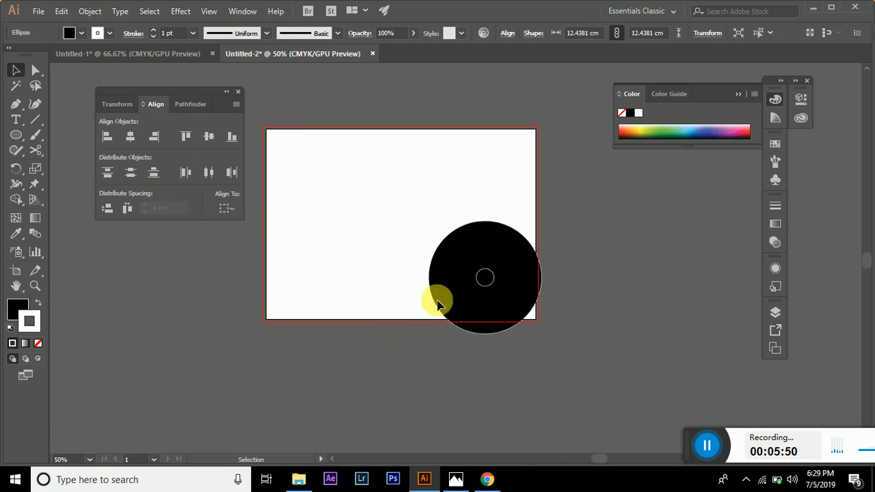
left_click_drag(490, 283, 389, 352)
left_click(449, 258)
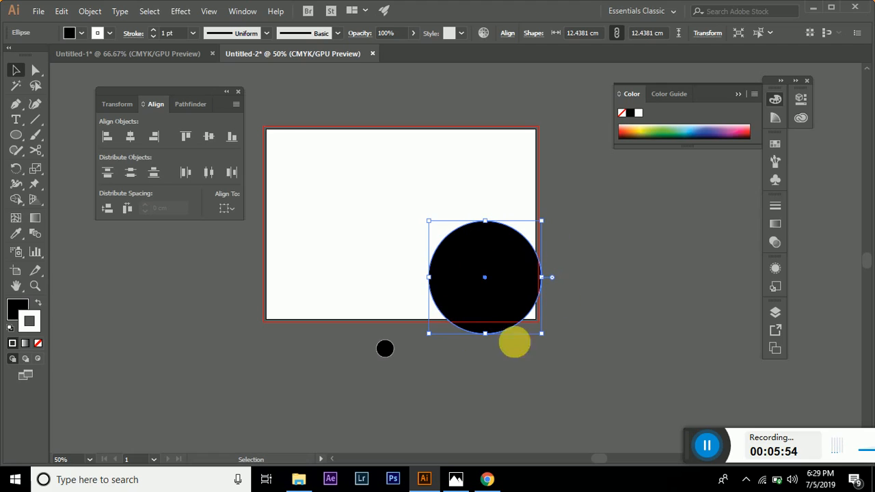
Set the alignment reference to Align to Artboard and centre the large circle vertically and horizontally on the artboard.
left_click(225, 207)
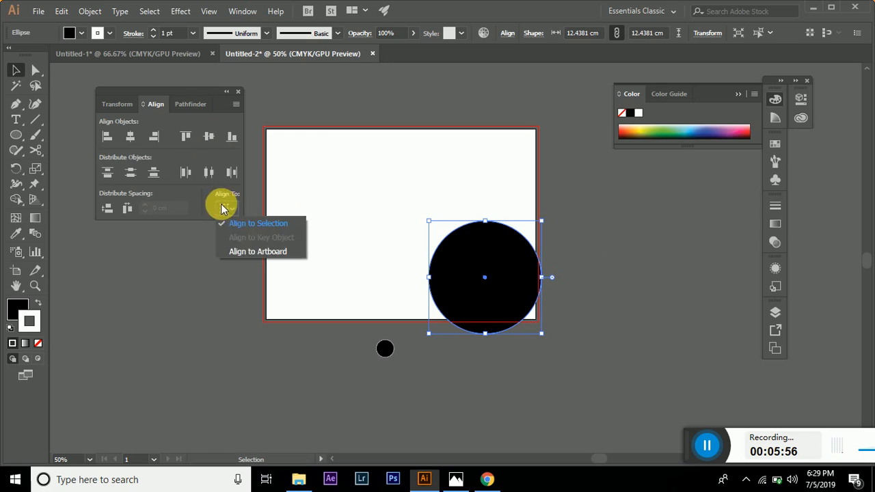
left_click(250, 251)
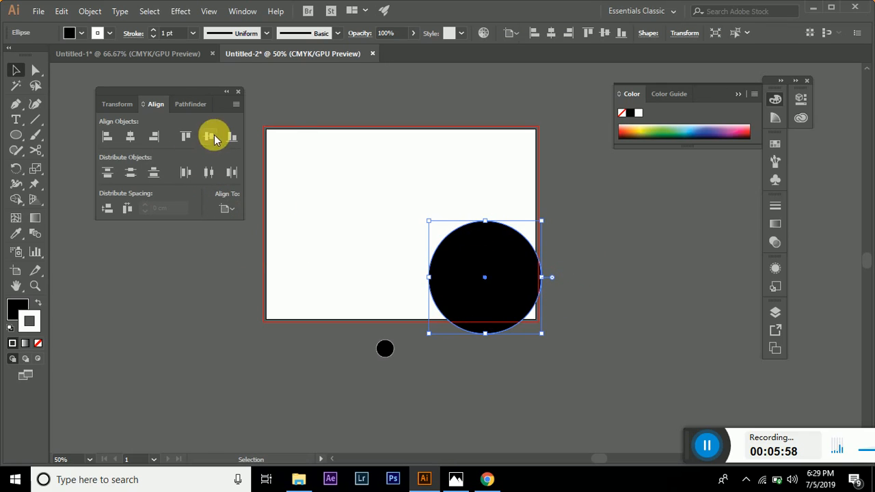
left_click(214, 139)
left_click(131, 136)
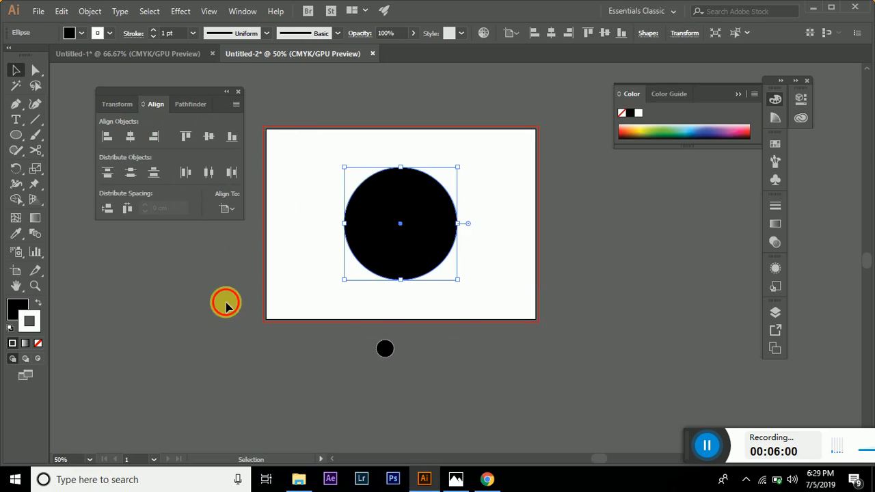
left_click(343, 268)
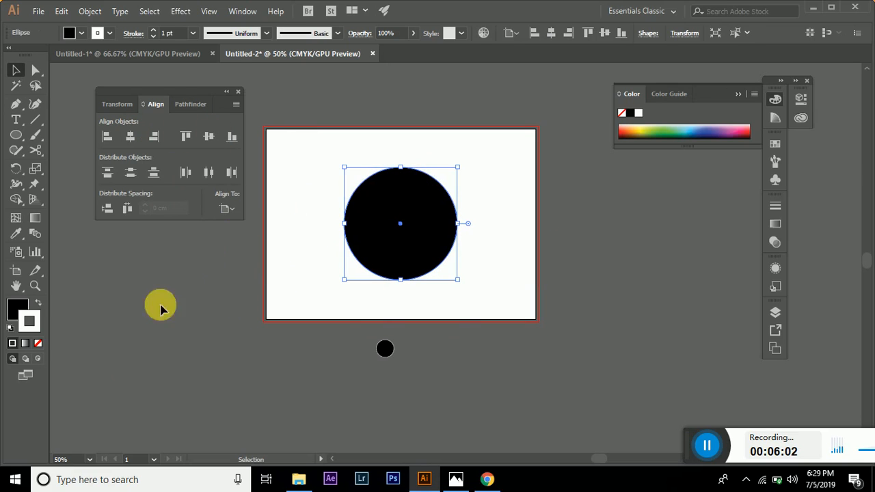
Move the large circle off the artboard's right side and try white stroke weights from 70 pt down to 0 pt and up again.
left_click(30, 319)
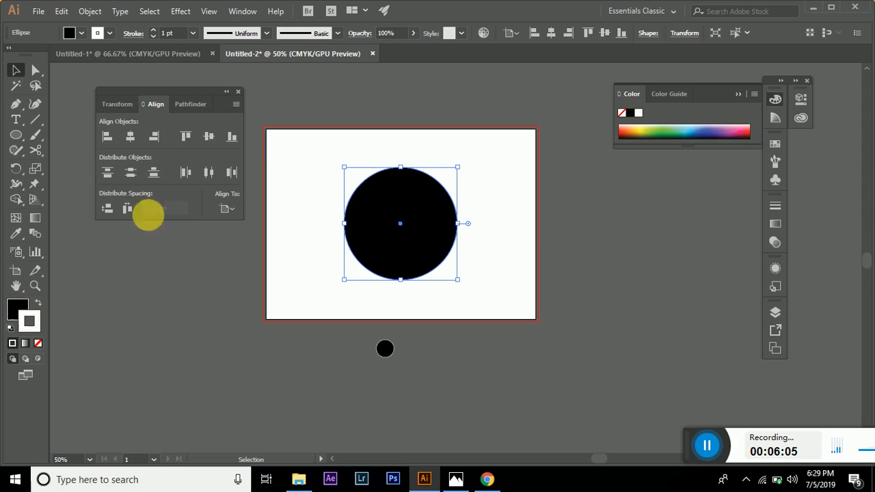
left_click_drag(425, 230, 656, 309)
left_click(155, 37)
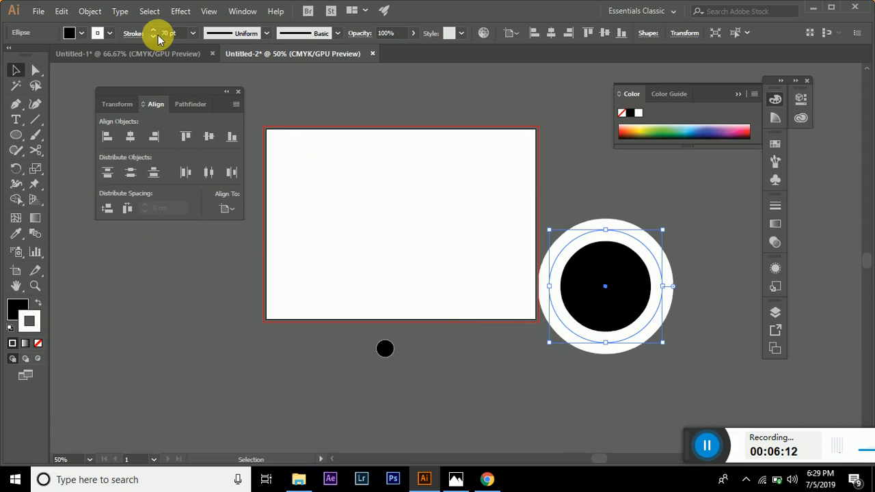
left_click(157, 36)
left_click(157, 36)
left_click(157, 37)
left_click(156, 36)
left_click(156, 36)
left_click(156, 36)
left_click(157, 36)
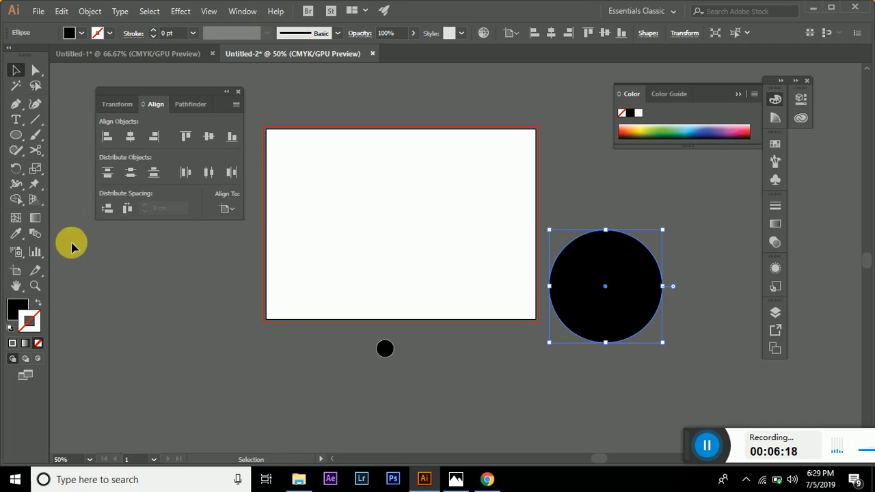
left_click(153, 30)
left_click(153, 30)
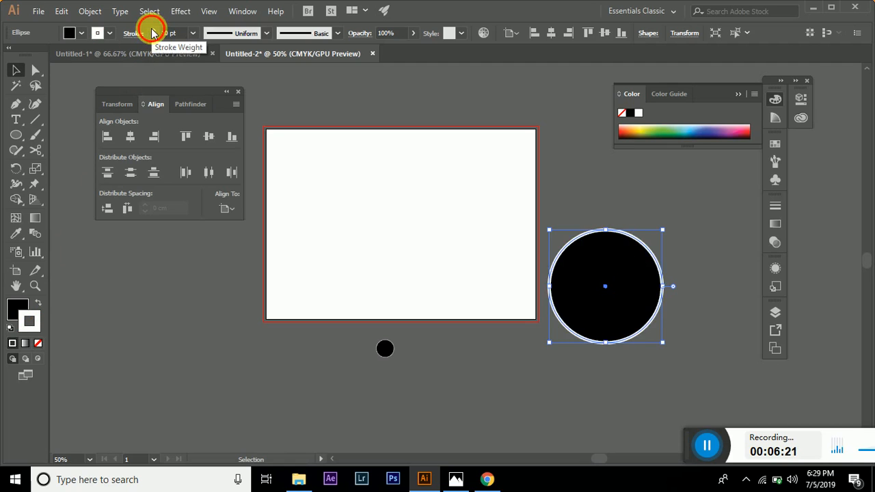
Remove the large circle's stroke and centre the circle horizontally and vertically on the artboard.
left_click(38, 343)
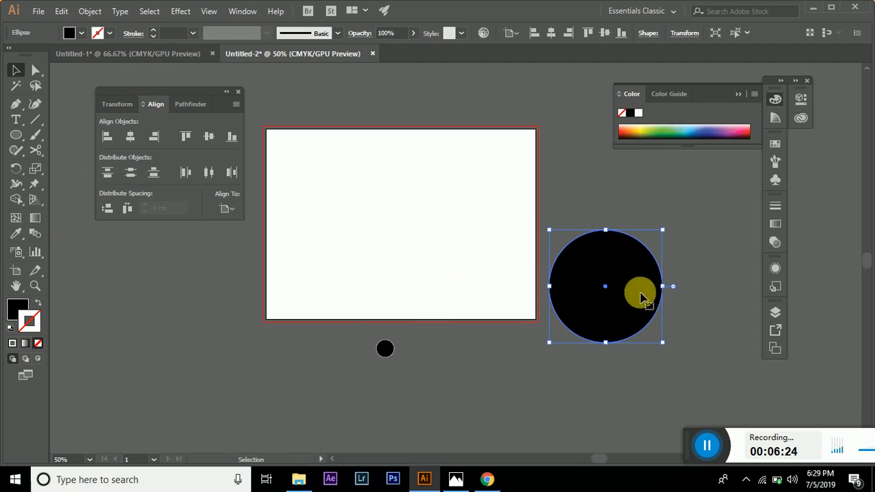
mouse_move(640, 300)
left_mouse_down()
mouse_move(499, 225)
mouse_move(551, 243)
left_mouse_up()
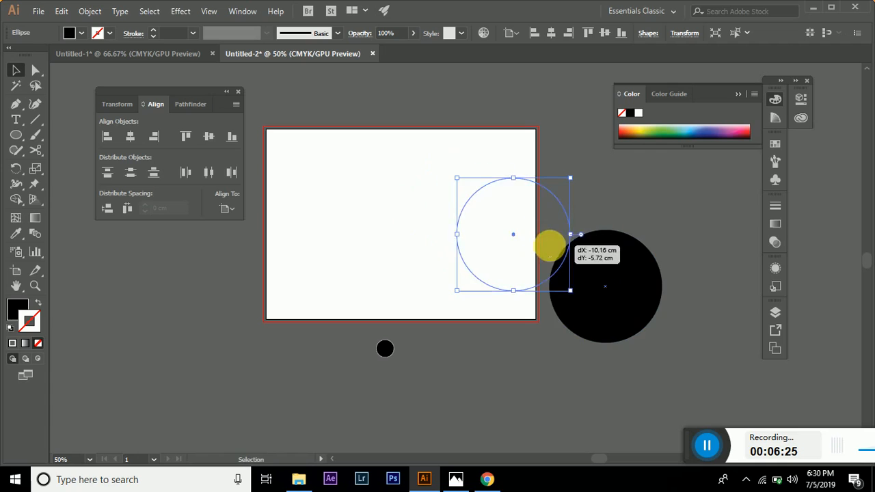
left_click(551, 33)
left_click(605, 33)
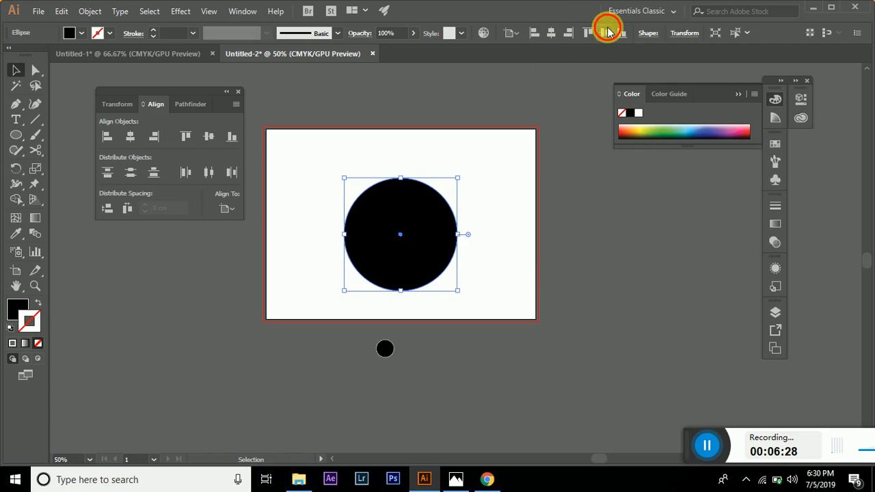
left_click(666, 207)
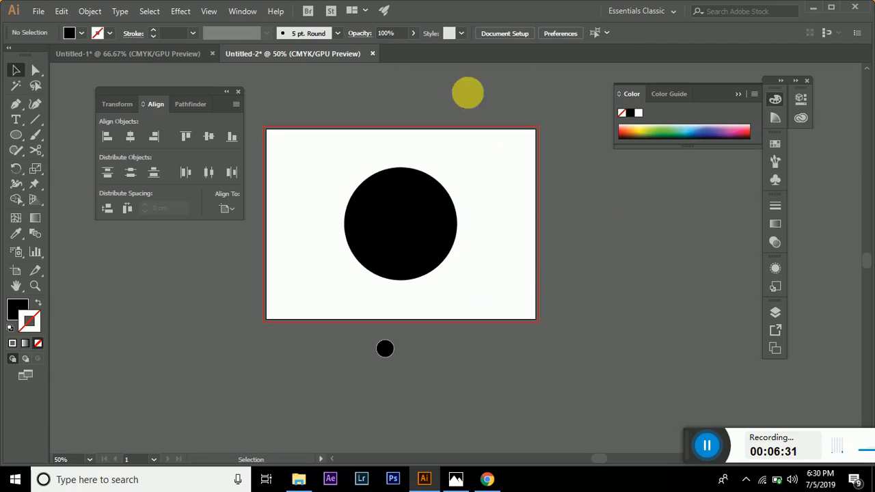
Examine the original letter A logo in the Untitled-1 document and return to Untitled-2.
left_click_drag(189, 92, 153, 80)
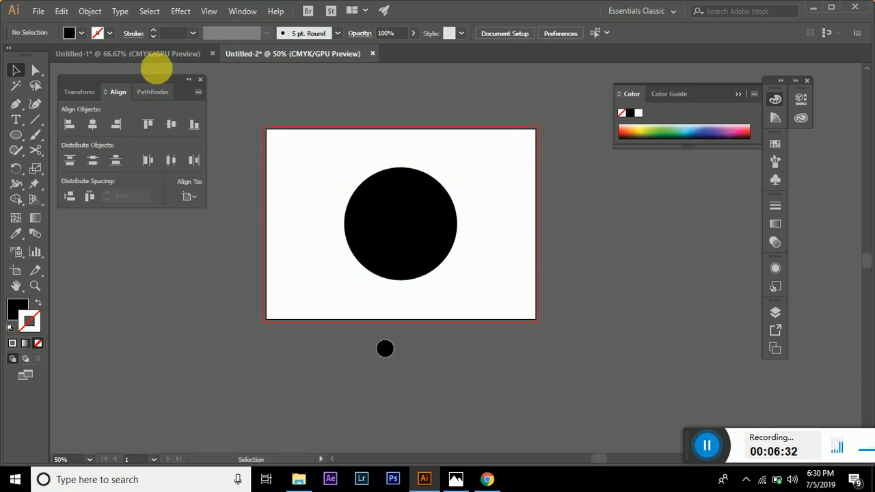
left_click(137, 53)
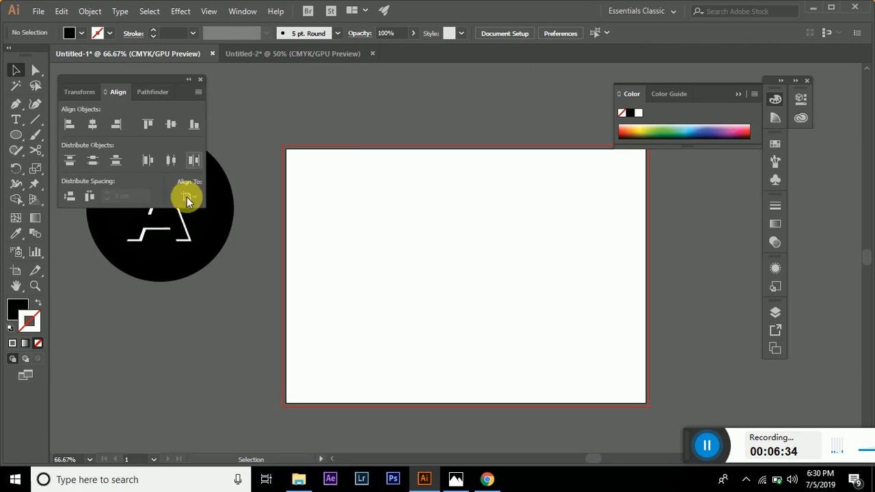
left_click(128, 231)
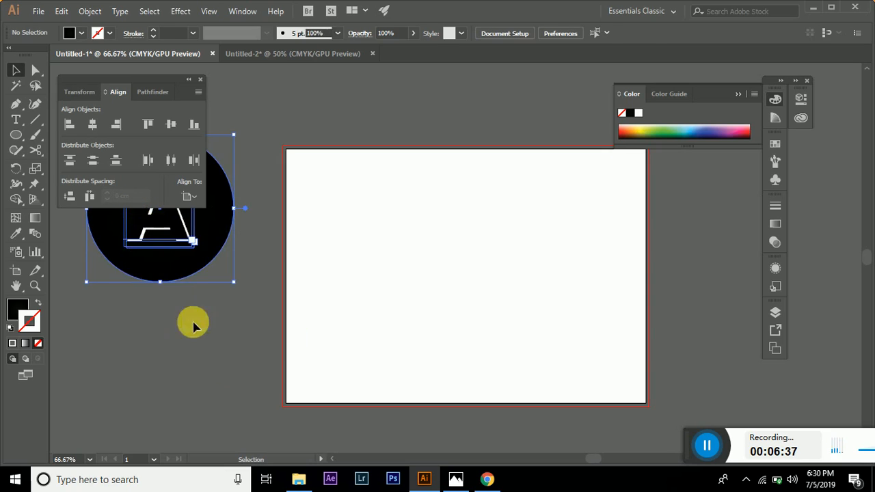
left_click_drag(129, 233, 182, 339)
left_click(265, 55)
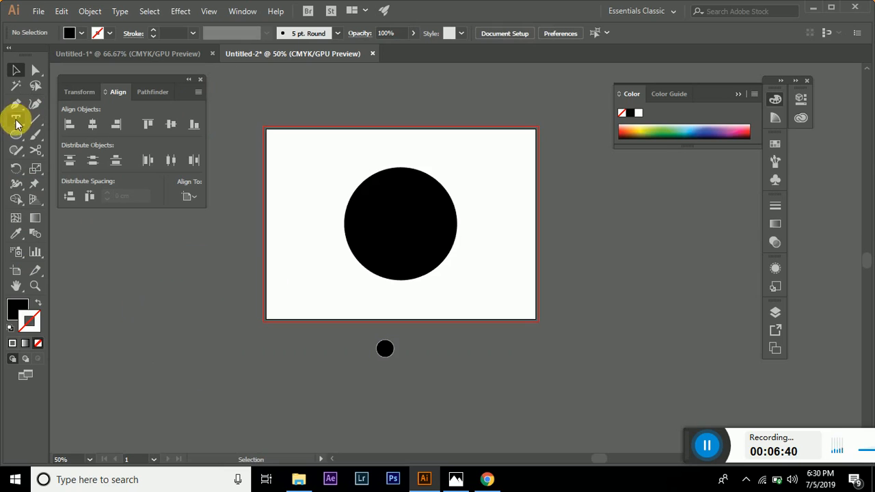
Create an area text frame in the artboard's upper-left part and replace its placeholder text with the letter A.
left_click(16, 123)
left_click_drag(292, 153, 401, 261)
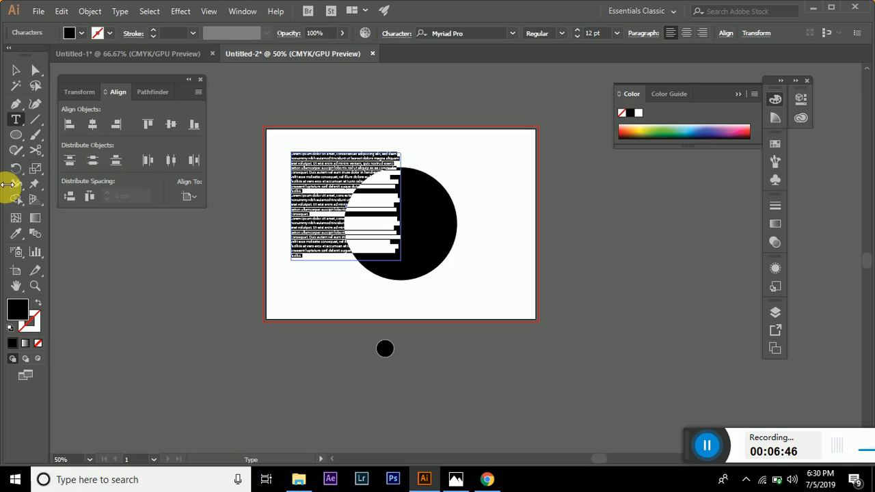
scroll(304, 165, "up", 5)
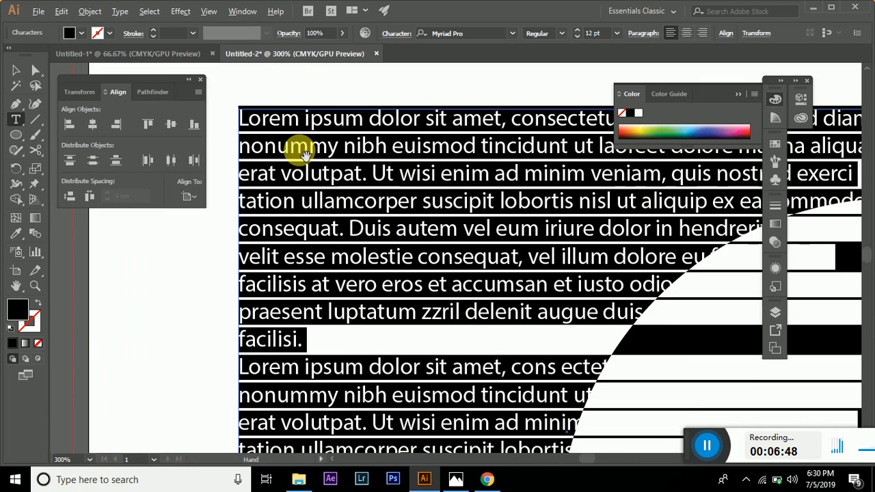
scroll(304, 156, "down", 2)
scroll(306, 155, "up", 2)
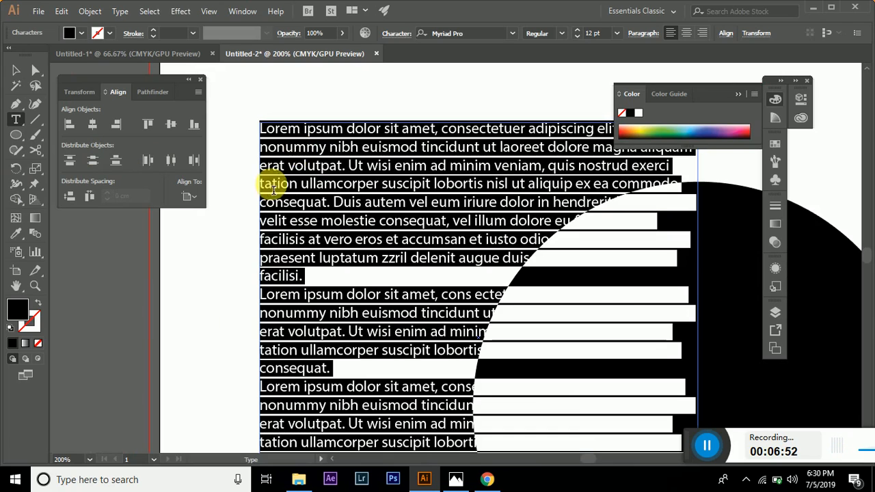
scroll(267, 178, "down", 3)
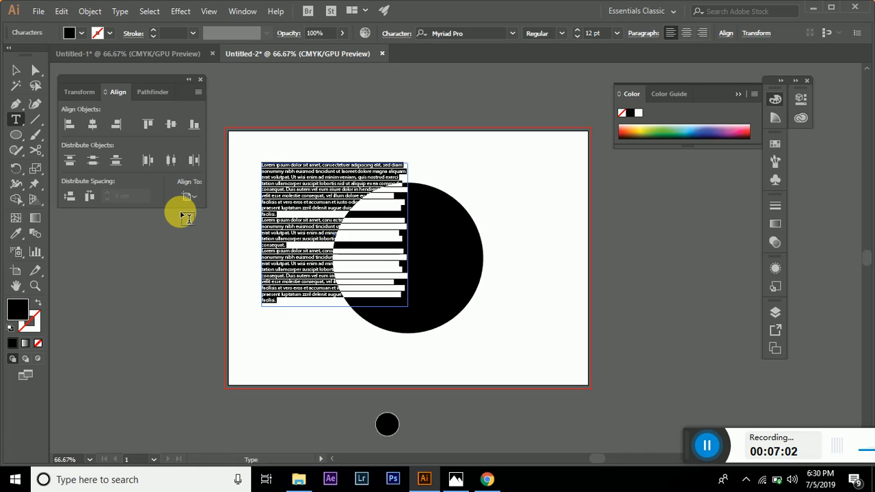
key("BackSpace")
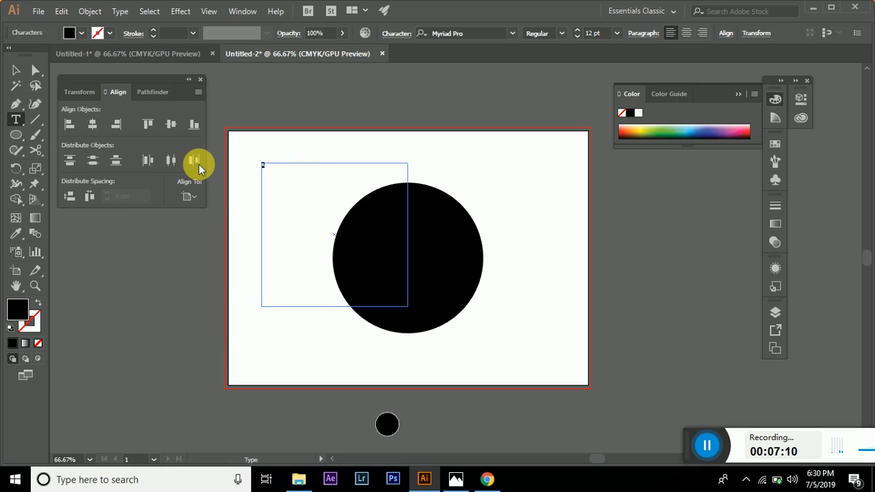
Enlarge the letter A to a font size of 194 pt.
key("ctrl+shift+period")
key("ctrl+shift+period")
key("ctrl+shift+period")
key("ctrl+shift+period")
key("ctrl+shift+period")
key("ctrl+shift+period")
key("ctrl+shift+period")
key("ctrl+shift+period")
key("ctrl+shift+period")
key("ctrl+shift+period")
key("ctrl+shift+period")
key("ctrl+shift+period")
key("ctrl+shift+period")
key("ctrl+shift+period")
key("ctrl+shift+period")
key("ctrl+shift+period")
key("ctrl+shift+period")
key("ctrl+shift+period")
key("ctrl+shift+period")
key("ctrl+shift+period")
key("ctrl+shift+period")
key("ctrl+shift+period")
key("ctrl+shift+period")
key("ctrl+shift+period")
key("ctrl+shift+period")
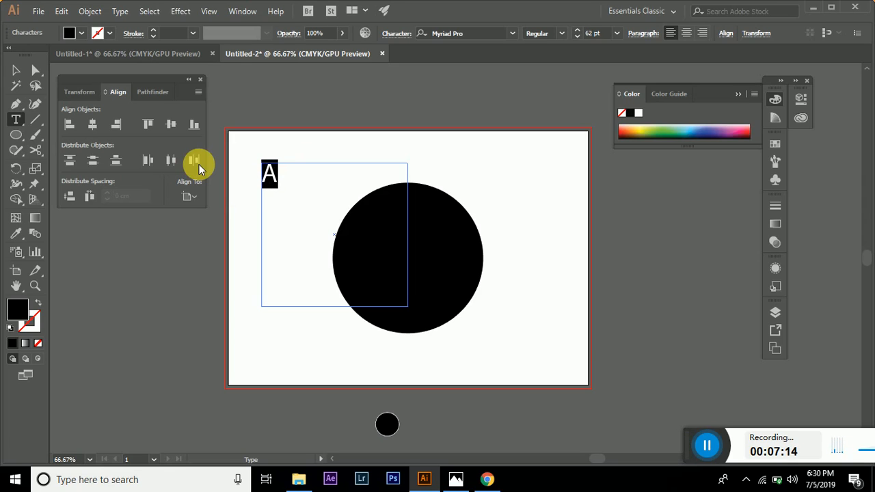
key("ctrl+shift+period")
key("ctrl+shift+period")
key("ctrl+shift+period")
key("ctrl+shift+period")
key("ctrl+shift+period")
key("ctrl+shift+period")
key("ctrl+shift+period")
key("ctrl+shift+period")
key("ctrl+shift+period")
key("ctrl+shift+period")
key("ctrl+shift+period")
key("ctrl+shift+period")
key("ctrl+shift+period")
key("ctrl+shift+period")
key("ctrl+shift+period")
key("ctrl+shift+period")
key("ctrl+shift+period")
key("ctrl+shift+period")
key("ctrl+shift+period")
key("ctrl+shift+period")
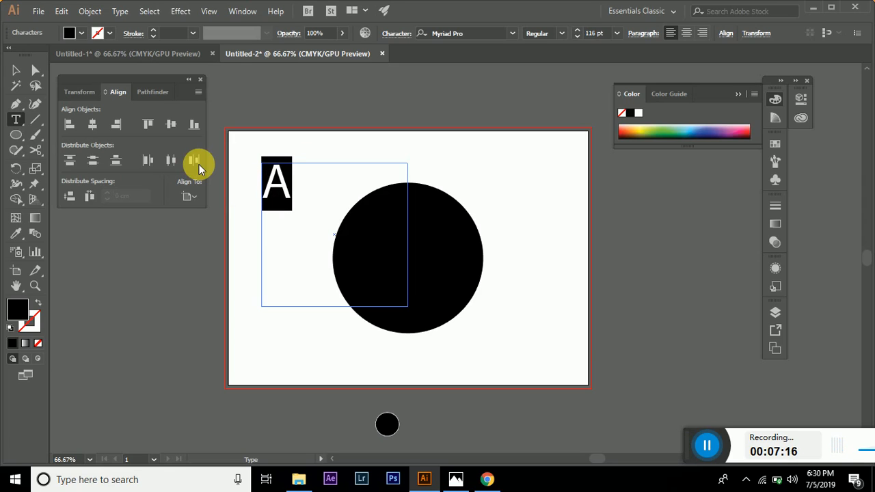
key("ctrl+shift+period")
key("ctrl+shift+period")
key("ctrl+shift+period")
key("ctrl+shift+period")
key("ctrl+shift+period")
key("ctrl+shift+period")
key("ctrl+shift+period")
key("ctrl+shift+period")
key("ctrl+shift+period")
key("ctrl+shift+period")
key("ctrl+shift+period")
key("ctrl+shift+period")
key("ctrl+shift+period")
key("ctrl+shift+period")
key("ctrl+shift+period")
key("ctrl+shift+period")
key("ctrl+shift+period")
key("ctrl+shift+period")
key("ctrl+shift+period")
key("ctrl+shift+period")
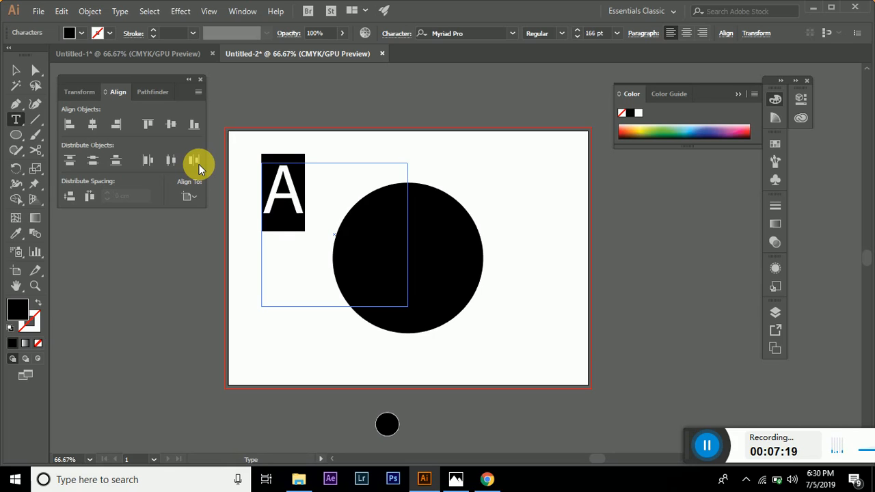
key("ctrl+shift+period")
key("ctrl+shift+period")
key("ctrl+shift+period")
key("ctrl+shift+period")
key("ctrl+shift+period")
key("ctrl+shift+period")
key("ctrl+shift+period")
key("ctrl+shift+period")
key("ctrl+shift+period")
key("ctrl+shift+period")
key("ctrl+shift+period")
key("ctrl+shift+period")
key("ctrl+shift+period")
key("ctrl+shift+period")
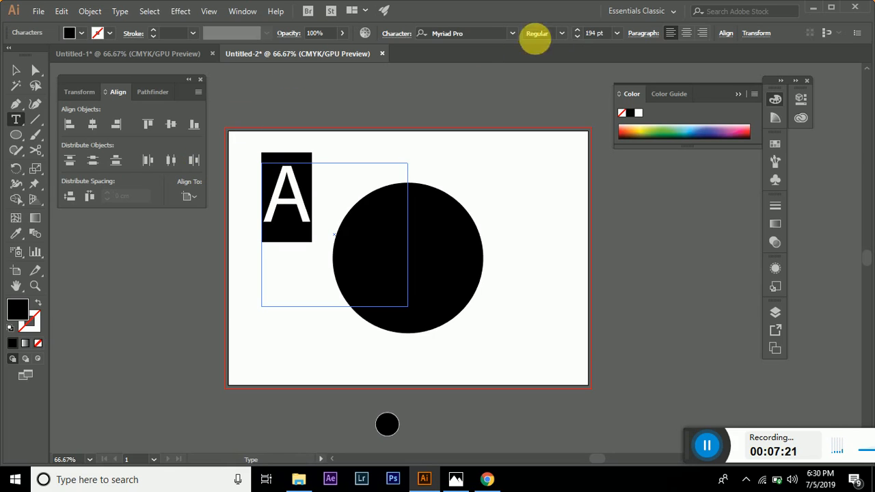
Adjust the letter A's font size to 290 pt.
left_click(580, 33)
left_click(579, 32)
left_click(580, 33)
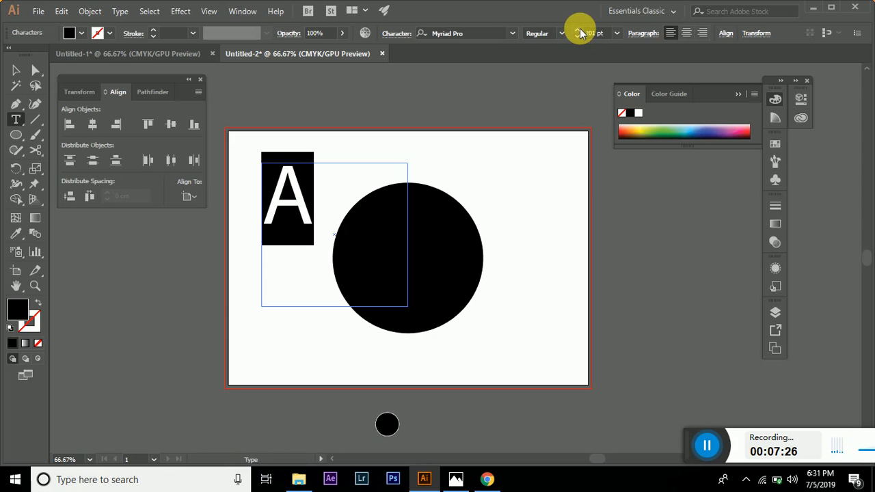
left_click(579, 33)
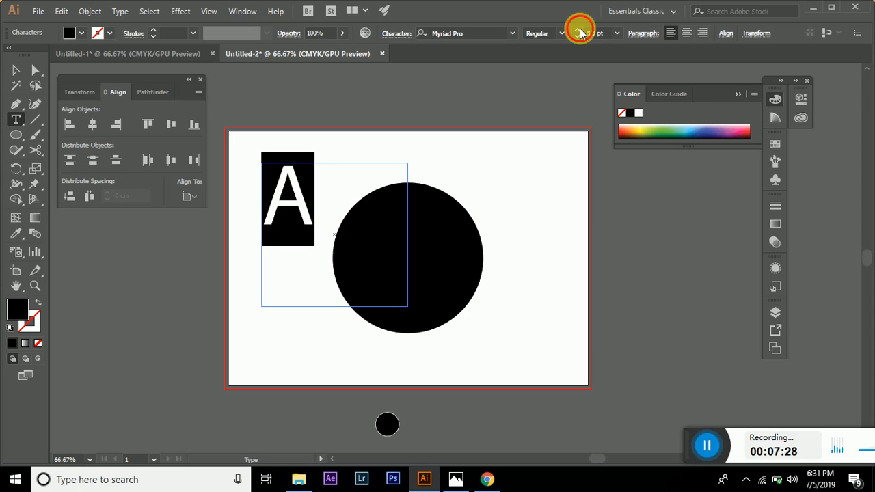
left_click(579, 33)
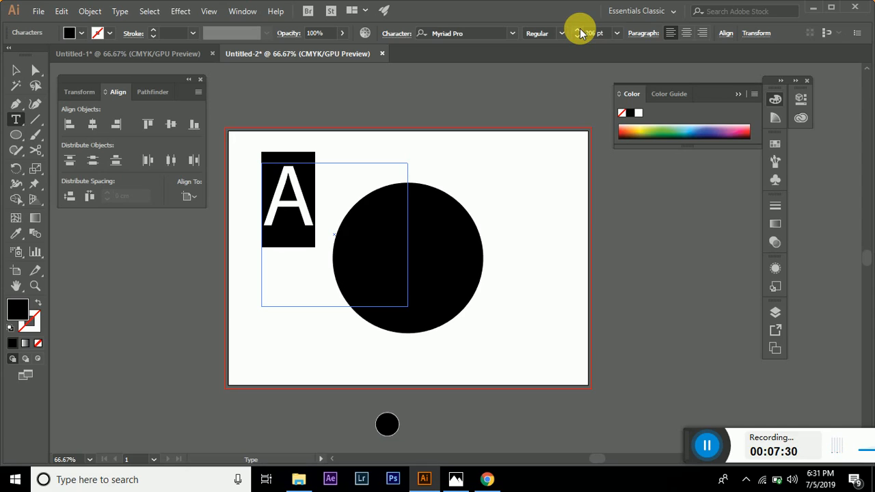
left_click(579, 32)
left_click(580, 32)
left_click(580, 33)
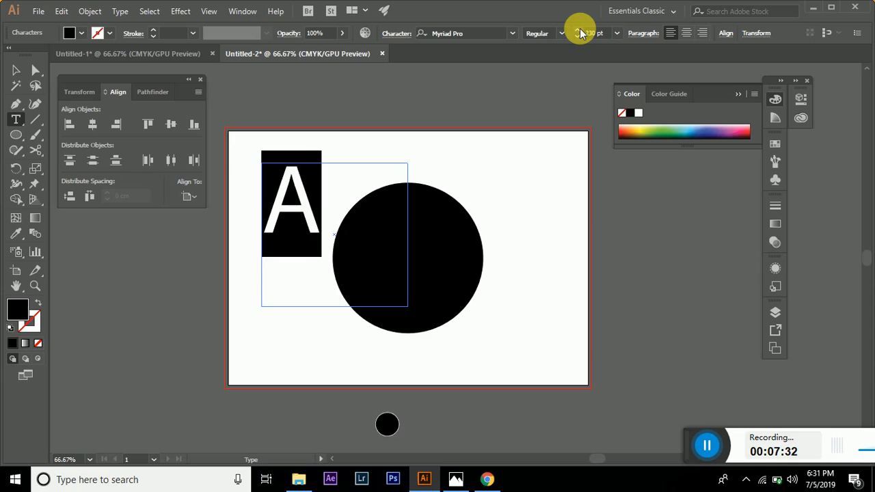
left_click(579, 32)
left_click(579, 33)
left_click(579, 33)
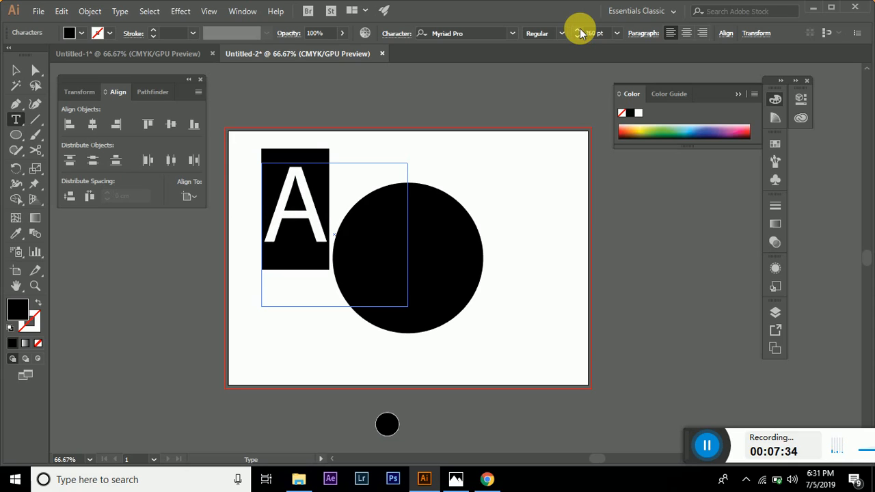
left_click(579, 33)
left_click(579, 33)
left_click(580, 33)
left_click(580, 33)
left_click(580, 33)
left_click(580, 33)
left_click(579, 33)
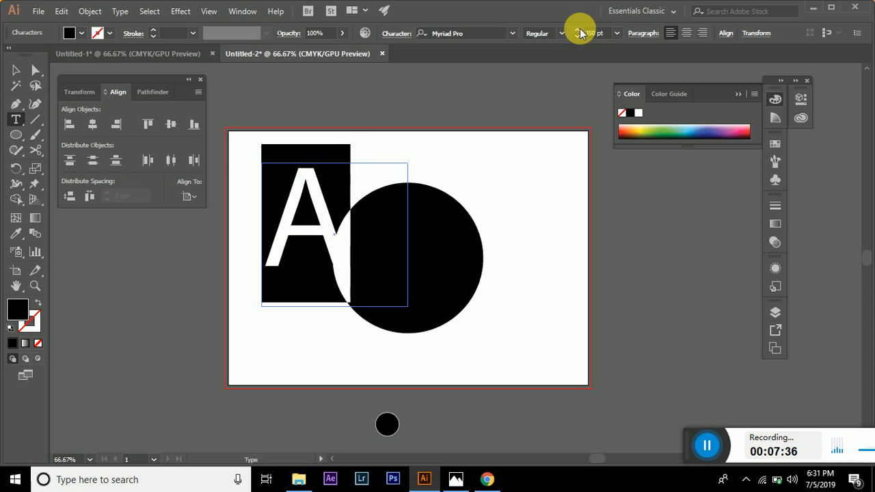
left_click(579, 33)
left_click(579, 33)
left_click(580, 33)
left_click(580, 33)
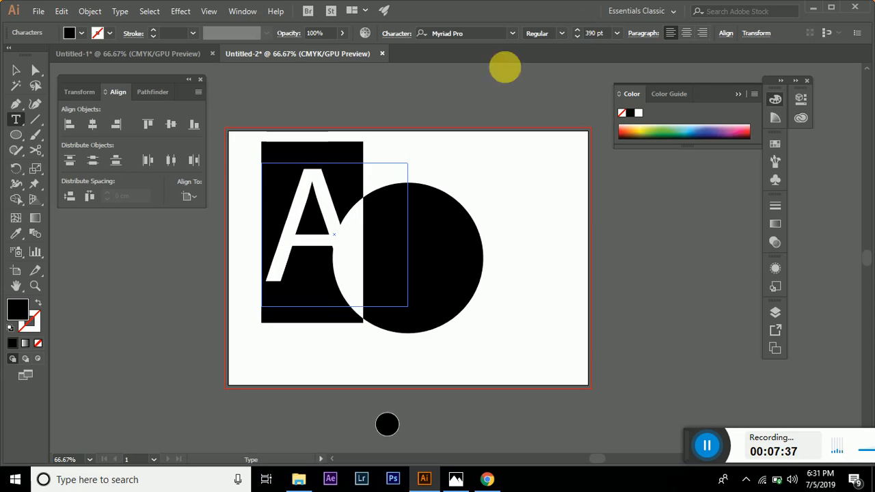
left_click(580, 36)
left_click(579, 36)
left_click(579, 36)
left_click(579, 36)
left_click(579, 37)
left_click(580, 36)
left_click(580, 37)
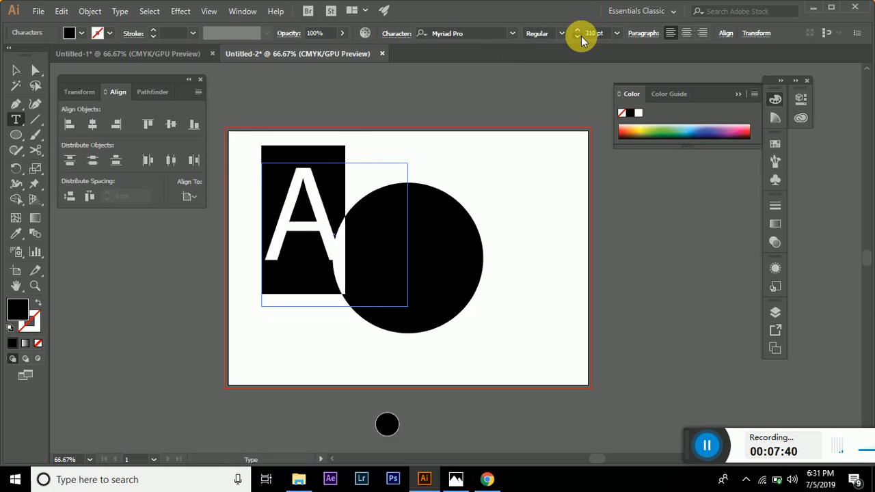
left_click(580, 37)
left_click(580, 36)
left_click(580, 36)
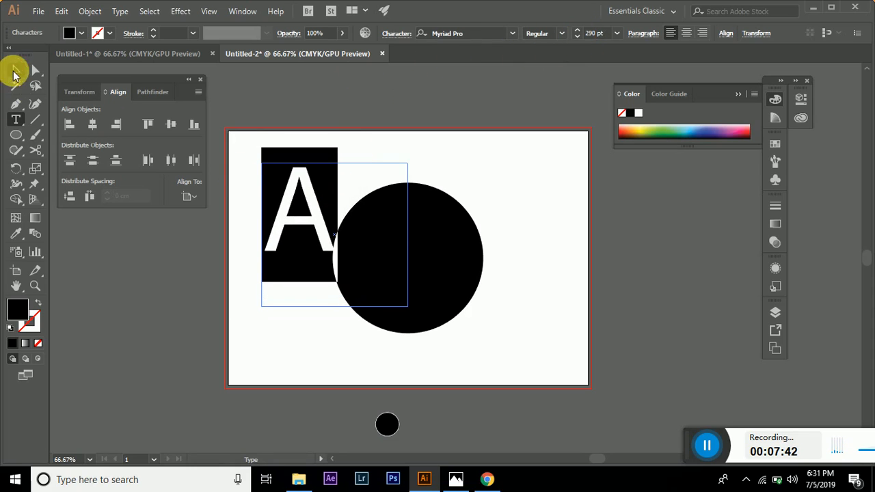
Move the letter A's text frame onto the large black circle.
left_click(15, 70)
left_click_drag(297, 216, 404, 259)
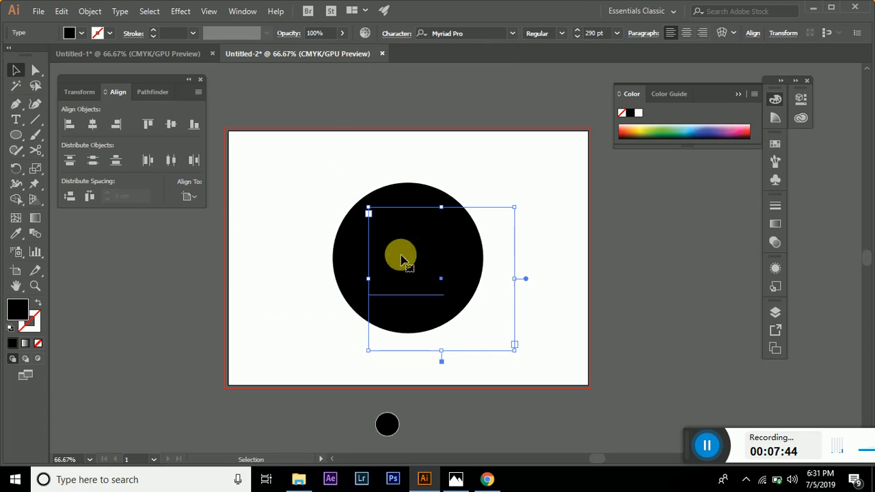
Fill the letter A on the large black circle with white.
left_click(641, 117)
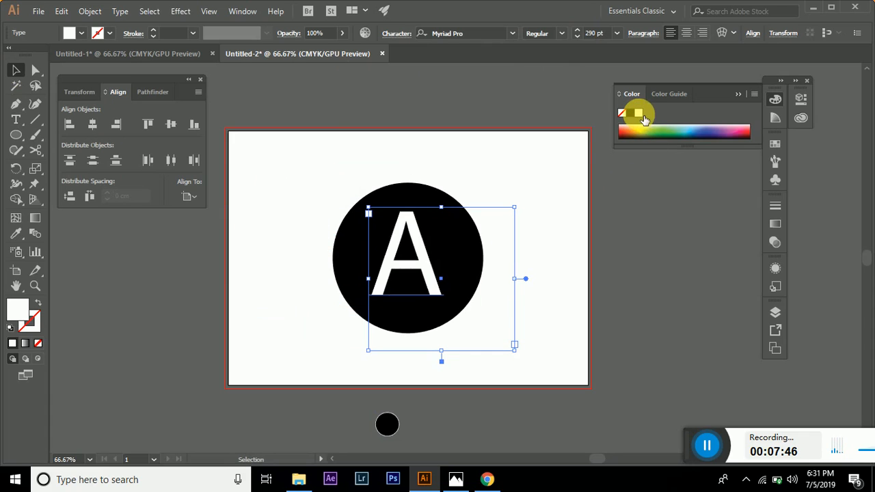
left_click(390, 220, "ctrl")
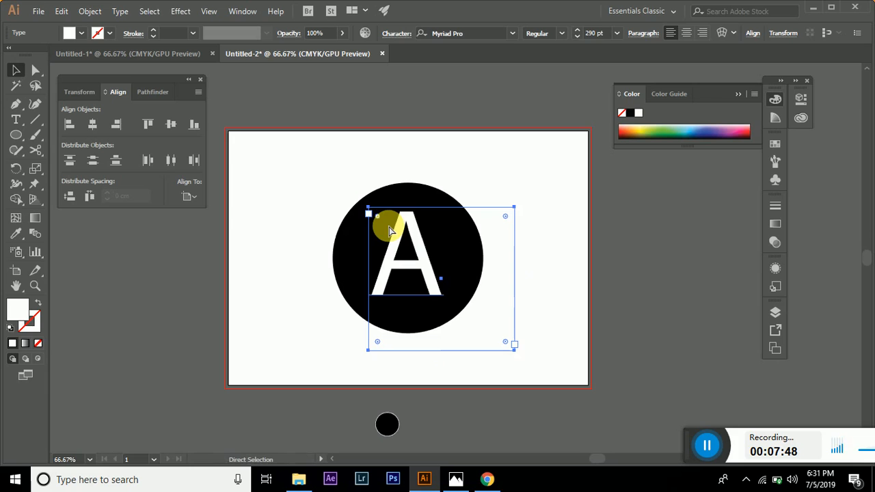
Send the letter A behind the black circle and shift the circle slightly up and to the left on the artboard.
key("ctrl+shift+bracketleft")
left_click(297, 276)
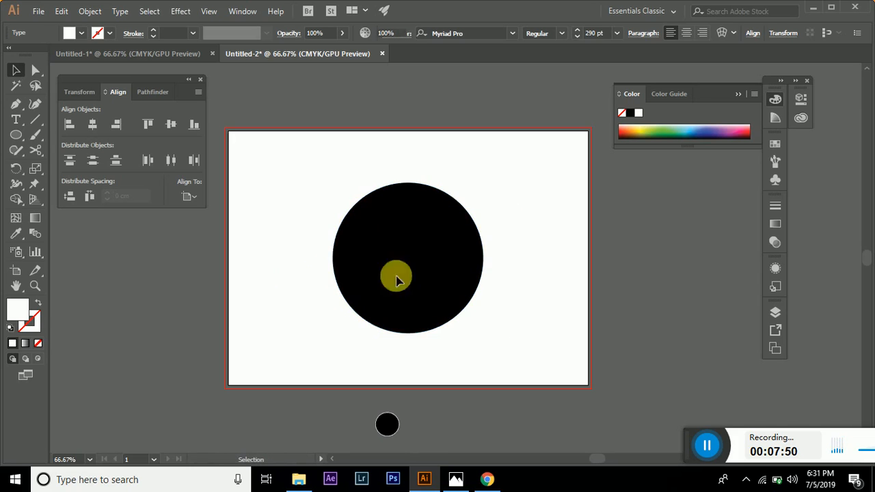
mouse_move(434, 277)
left_mouse_down()
mouse_move(329, 262)
mouse_move(410, 283)
mouse_move(417, 272)
left_mouse_up()
left_click(432, 250)
left_click(531, 311)
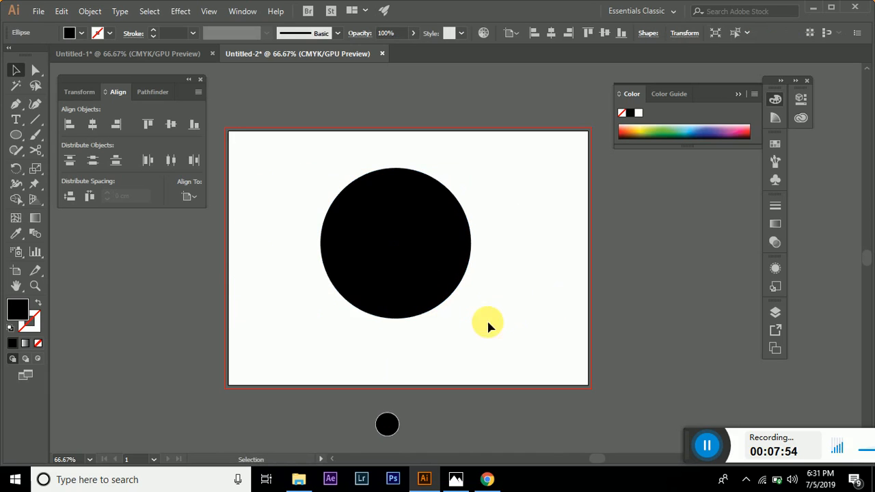
Select the letter A hidden behind the circle and bring it back to the front.
left_click(427, 292)
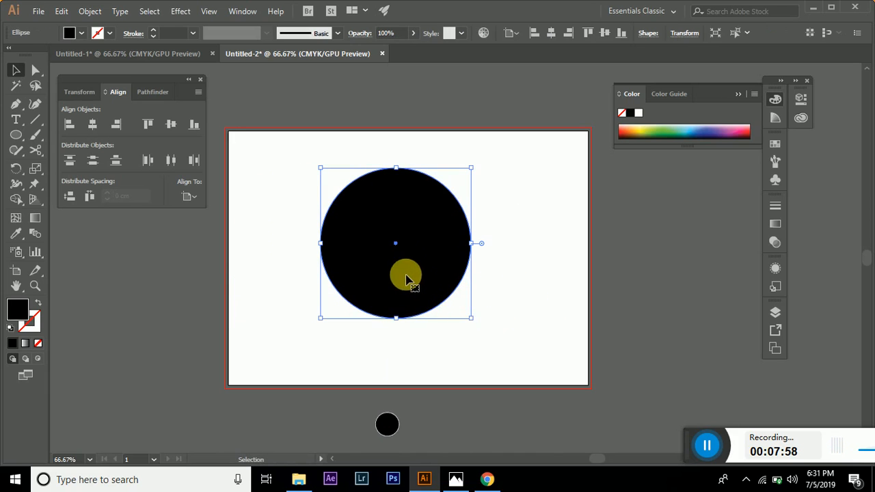
left_click(521, 318)
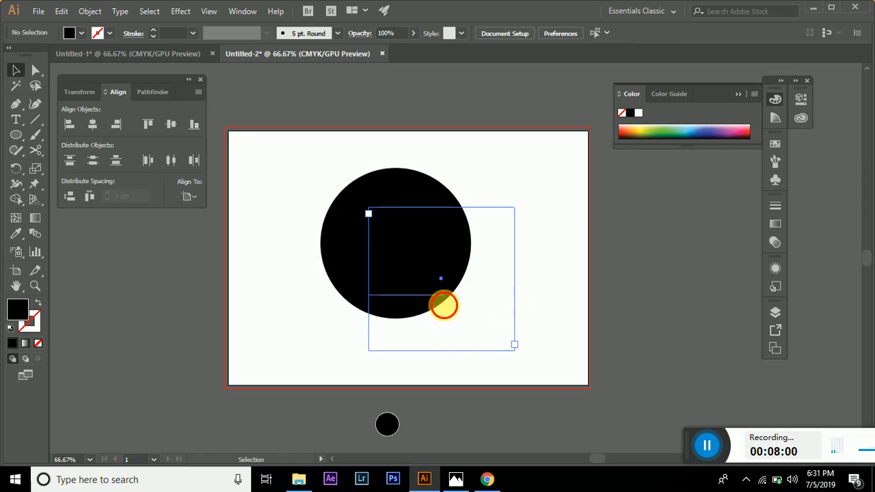
left_click(443, 306)
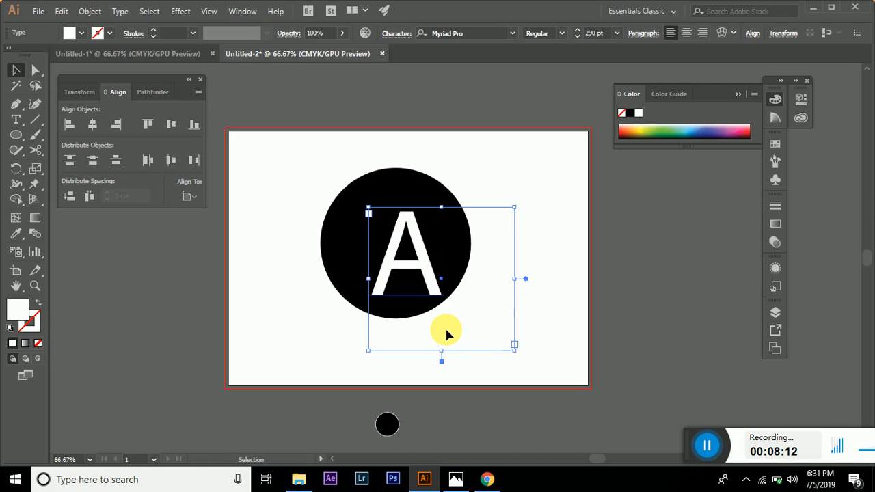
Shrink the letter A's text frame to lie within the circle, and centre the frame and circle horizontally and vertically on the artboard.
left_click_drag(516, 353, 457, 313)
left_click(525, 302)
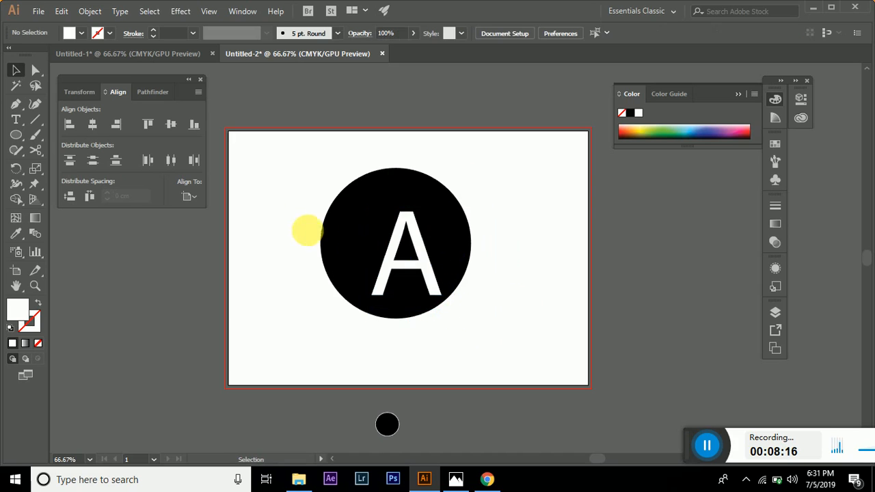
left_click_drag(282, 190, 436, 301)
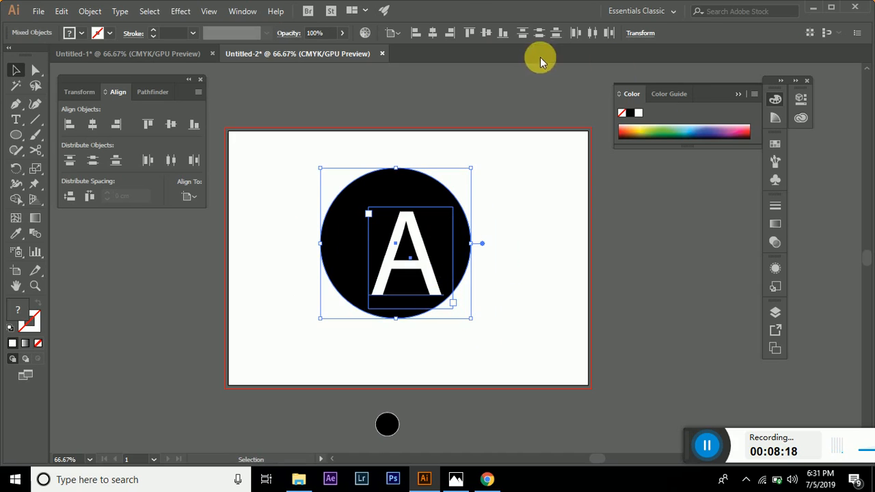
left_click(485, 34)
left_click(432, 34)
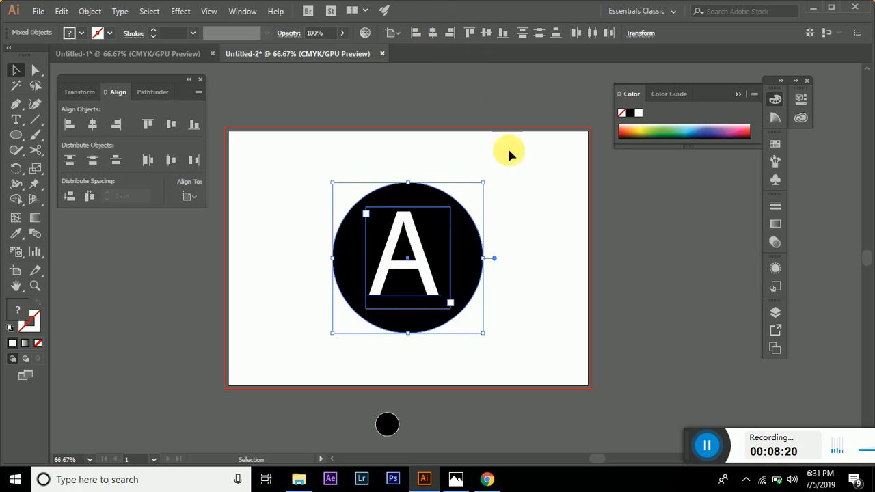
left_click(604, 230)
Tighten the bottom and right edges of the text frame so that it fits closely around the letter A.
scroll(431, 281, "up", 4)
scroll(432, 281, "down", 3)
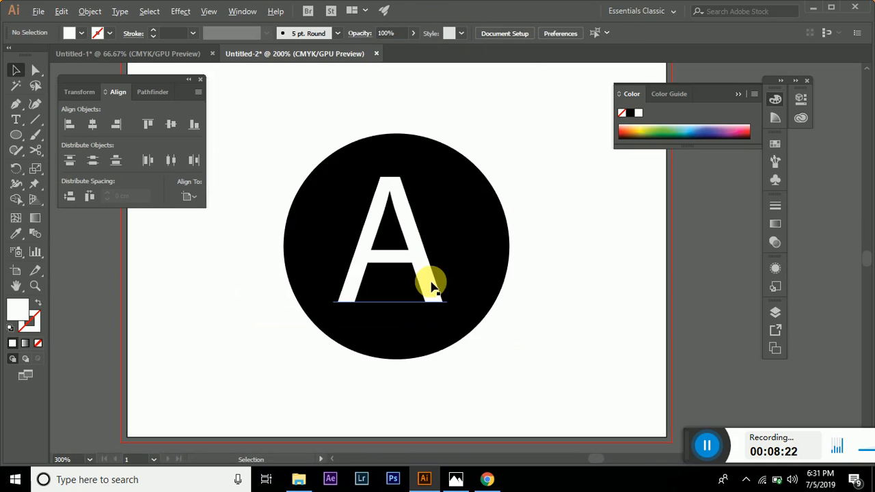
left_click(430, 282)
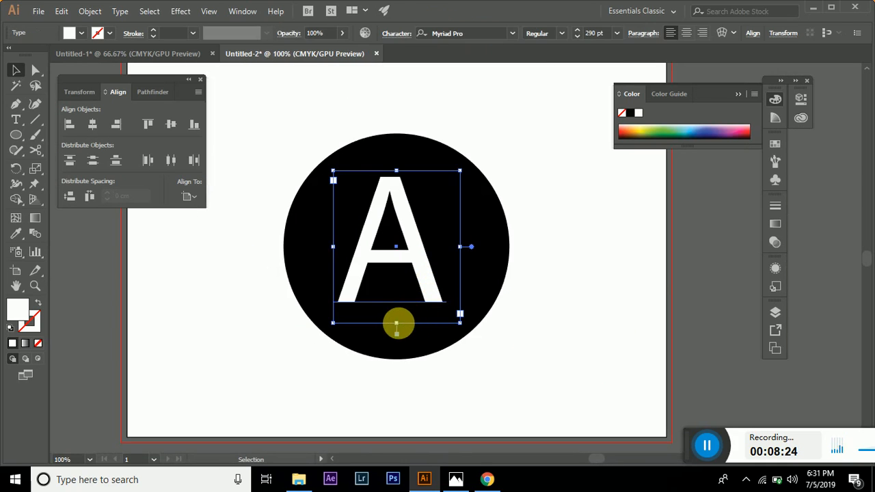
left_click_drag(396, 322, 419, 309)
left_click_drag(458, 239, 447, 239)
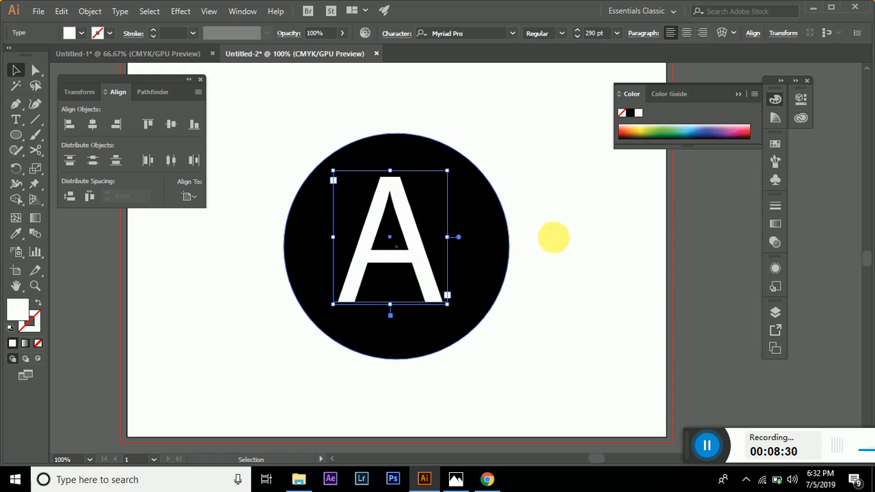
Centre the tightened letter A frame and the black circle on each other horizontally and vertically.
left_click_drag(566, 229, 387, 313)
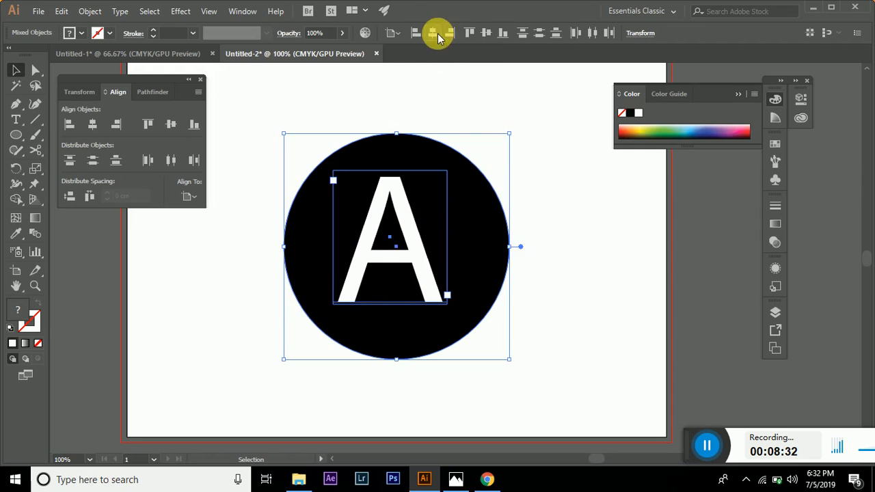
left_click(432, 32)
left_click(485, 32)
left_click(561, 192)
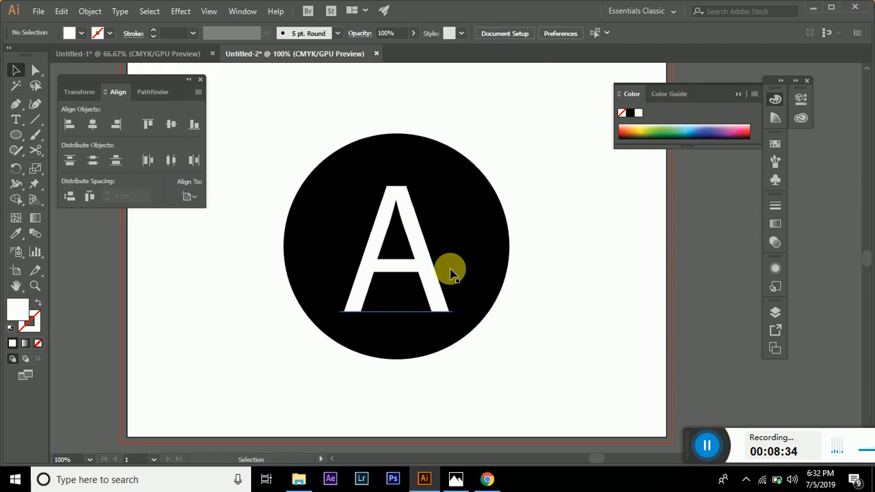
Convert the letter A to outlines and undo the conversion.
left_click(419, 263)
right_click(419, 263)
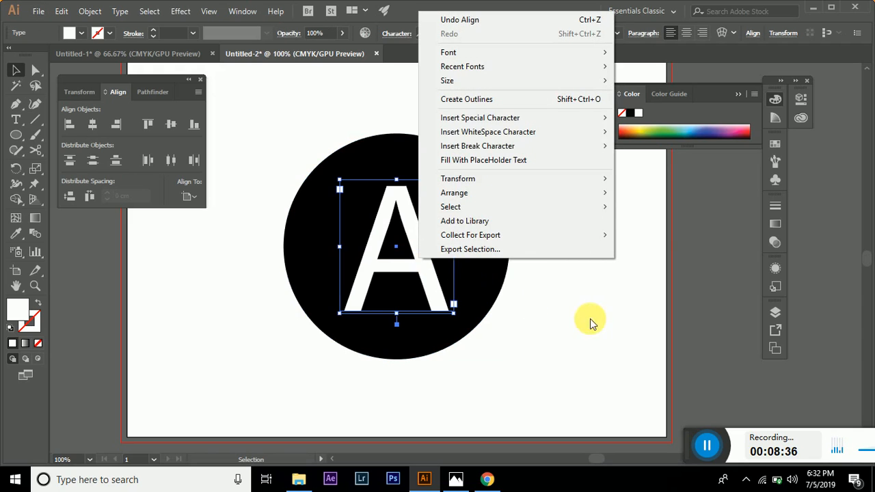
left_click(478, 99)
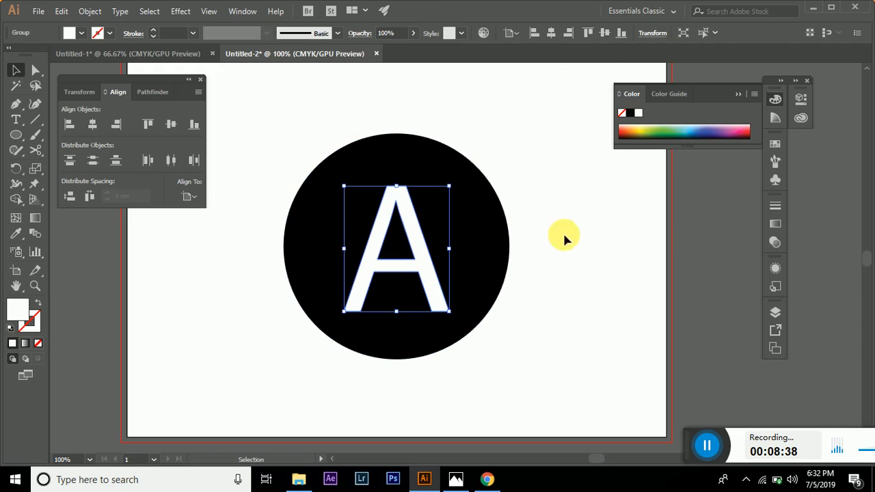
left_click(591, 198)
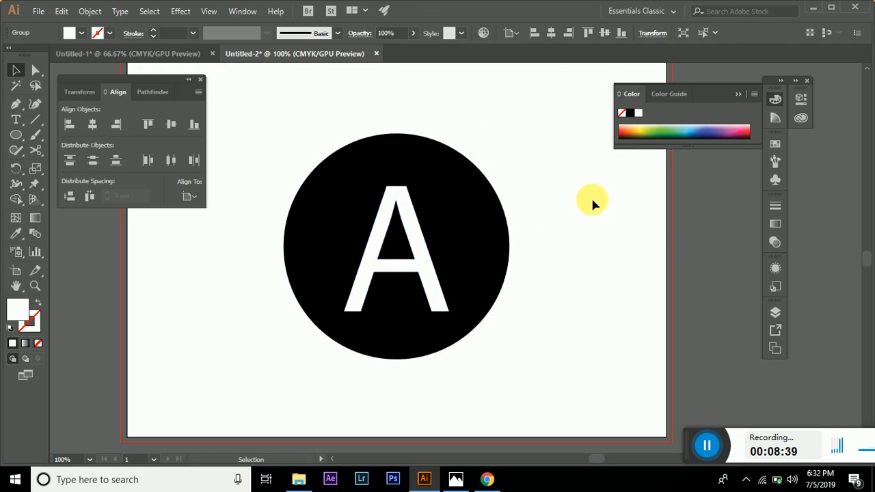
key("ctrl+z")
left_click(500, 270)
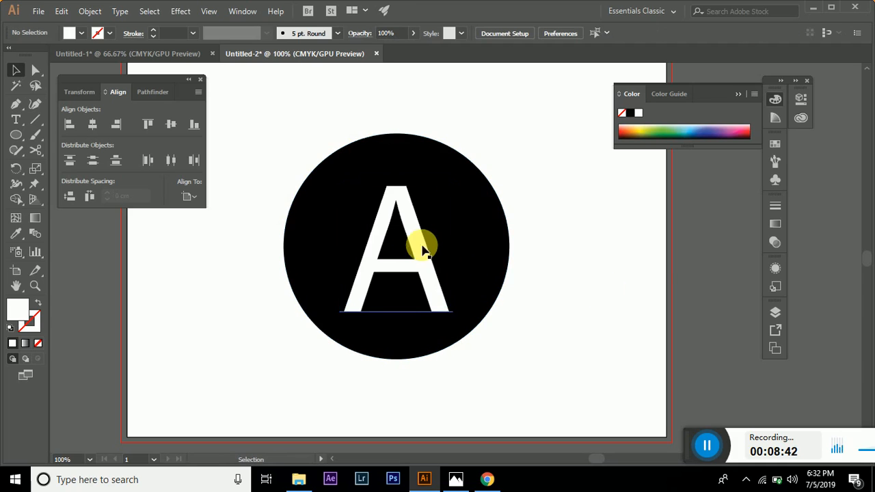
Convert the restored letter A text to outlines again.
left_click(422, 242)
right_click(422, 242)
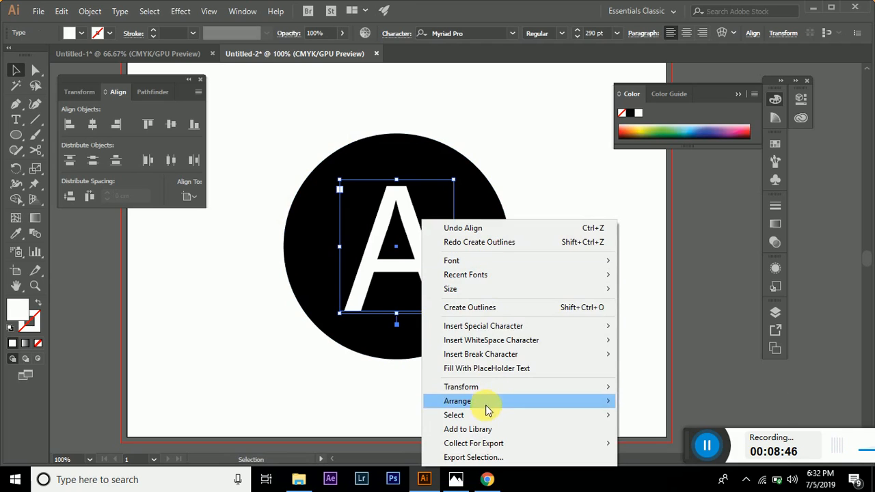
left_click(477, 308)
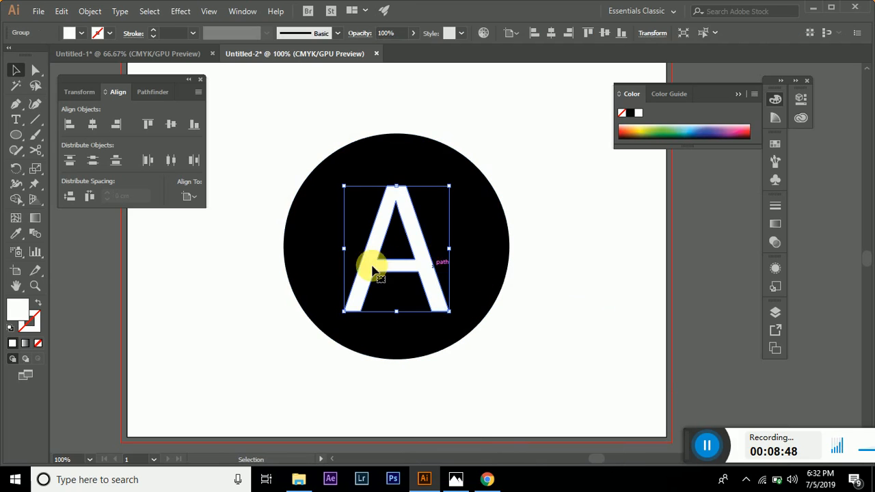
left_click(588, 274)
Enter isolation mode for the outlined letter A group, select its path, and exit isolation mode.
double_click(432, 258)
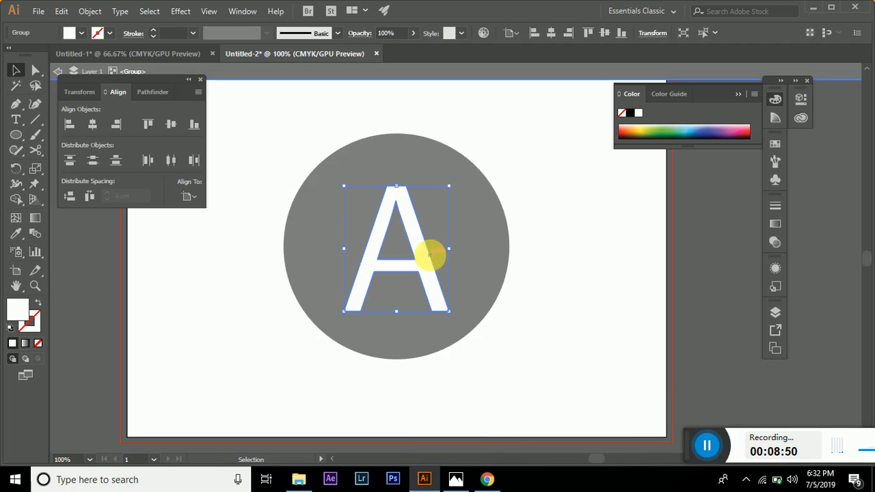
left_click(568, 298)
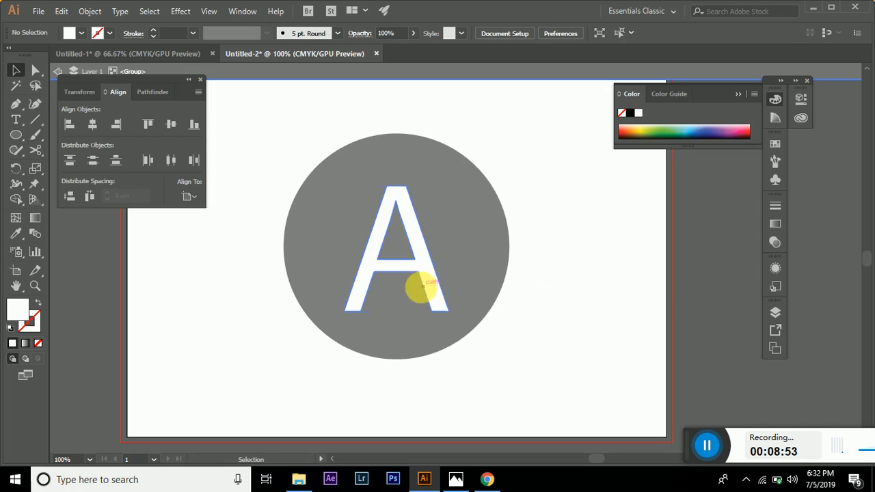
double_click(424, 291)
left_click(564, 294)
double_click(564, 295)
Try to ungroup the outlined letter A, and undo its conversion to outlines.
left_click(417, 277)
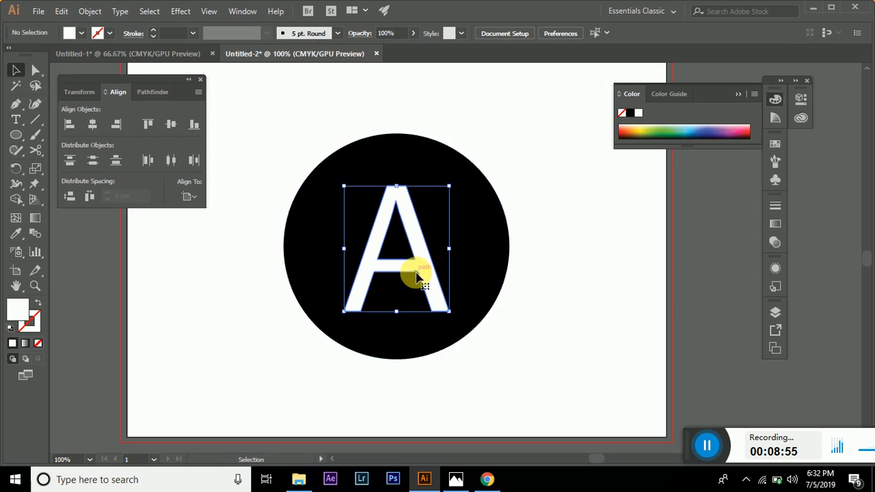
key("ctrl+shift+g")
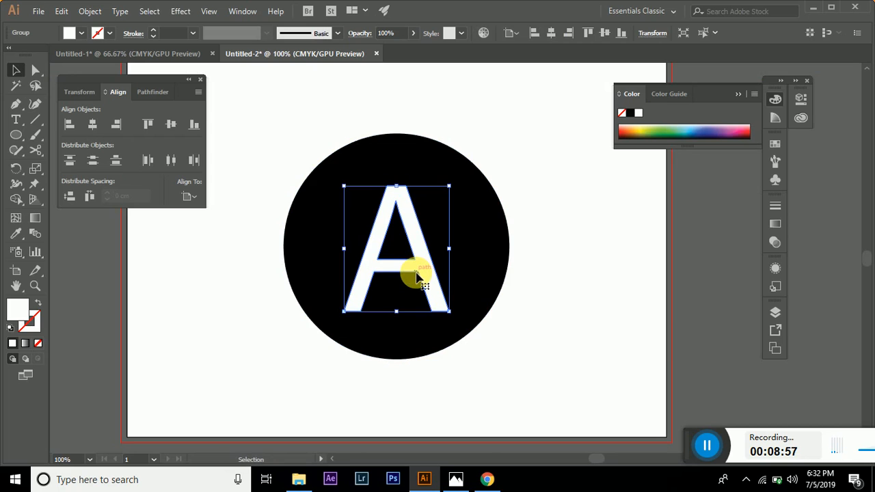
key("ctrl+z")
Replace the letter A with a lowercase b and undo the replacement.
key("t")
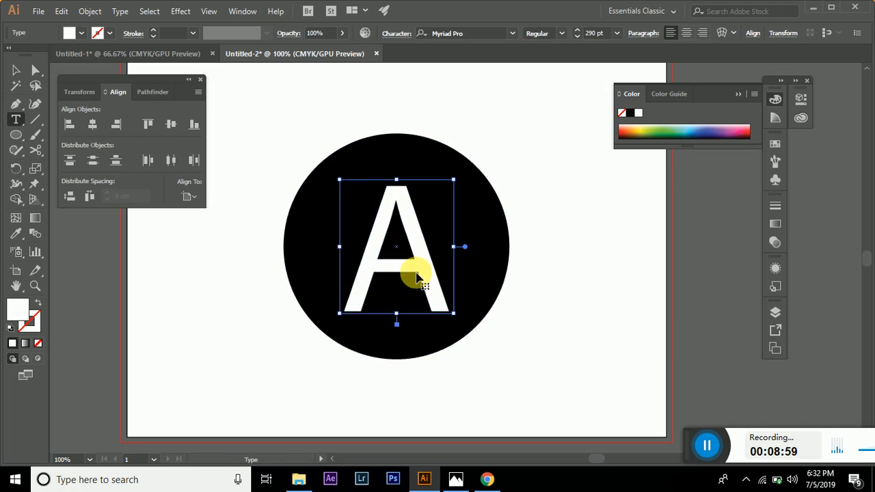
left_click_drag(364, 254, 426, 253)
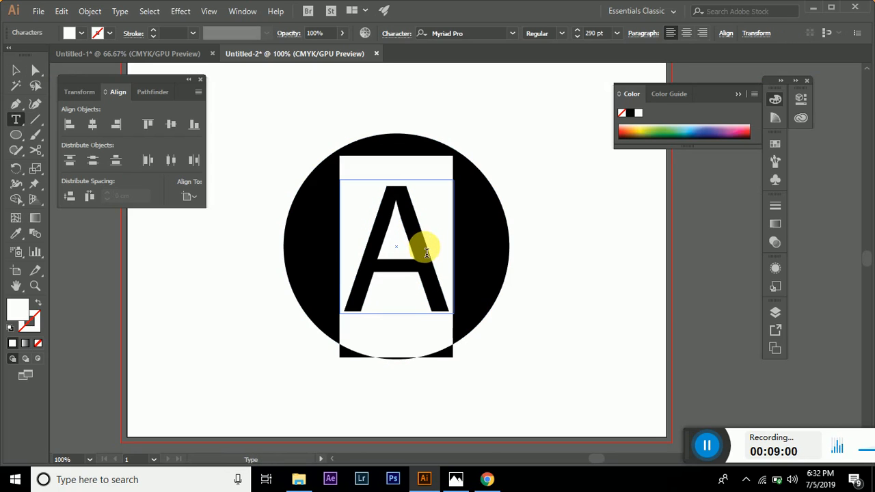
type("b")
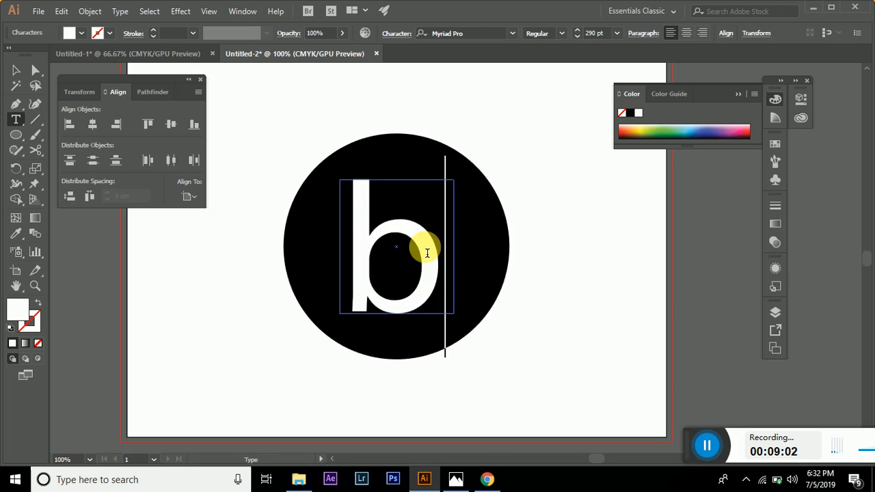
key("ctrl+z")
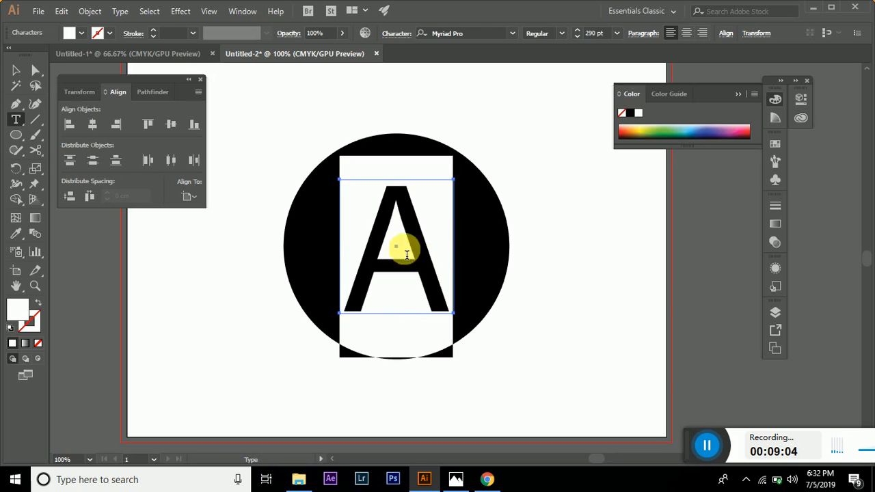
left_click(18, 68)
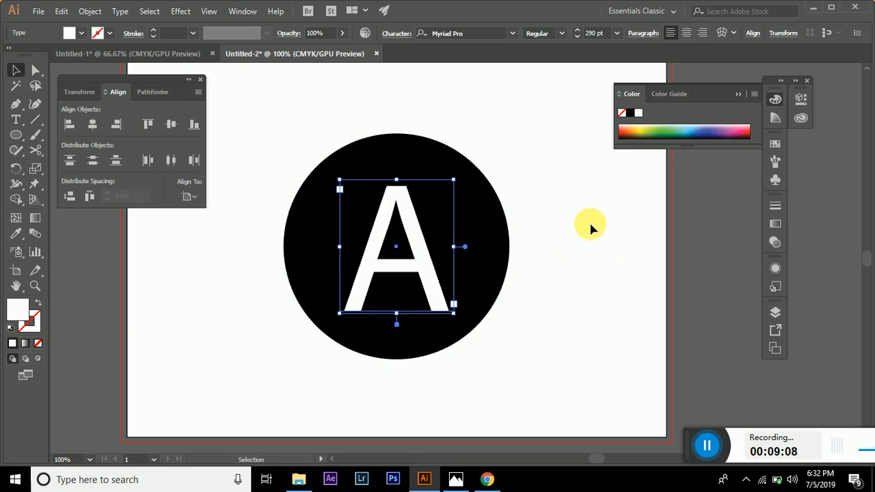
Align the letter A to the centre of the black circle, using the circle as the key object.
left_click_drag(590, 228, 379, 322)
left_click(487, 263)
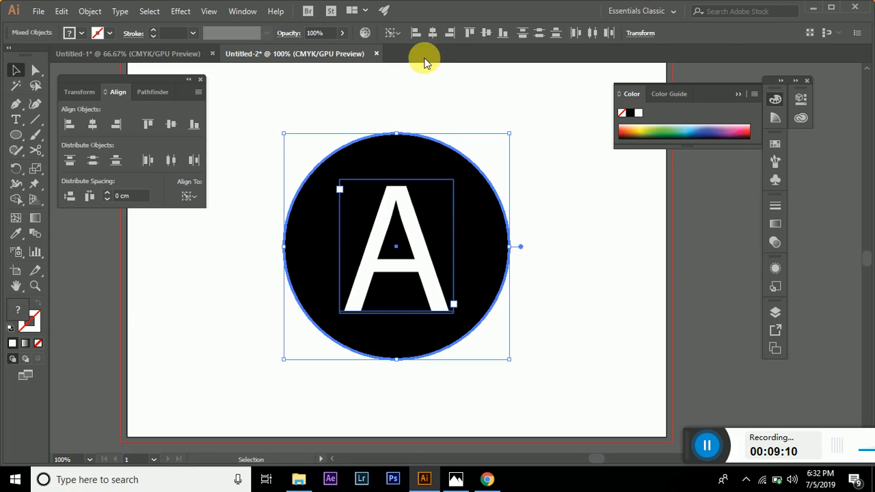
left_click(598, 195)
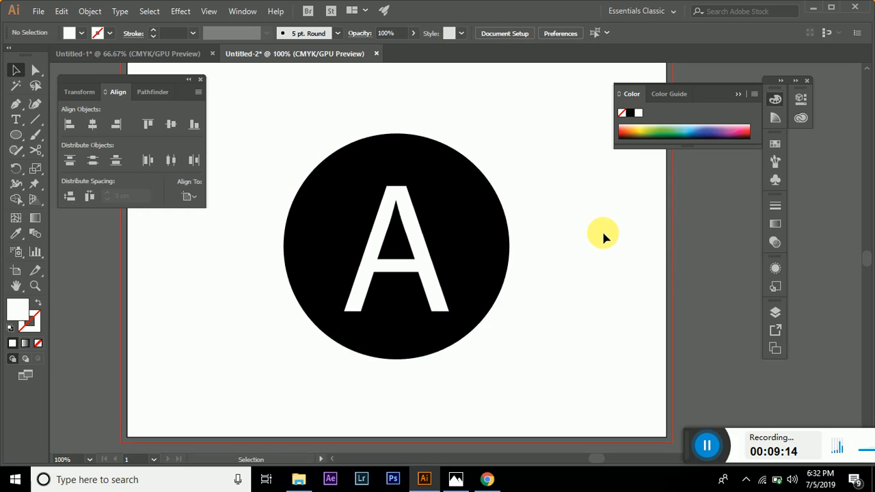
Convert the letter A to outlines and undo the conversion.
left_click(417, 241)
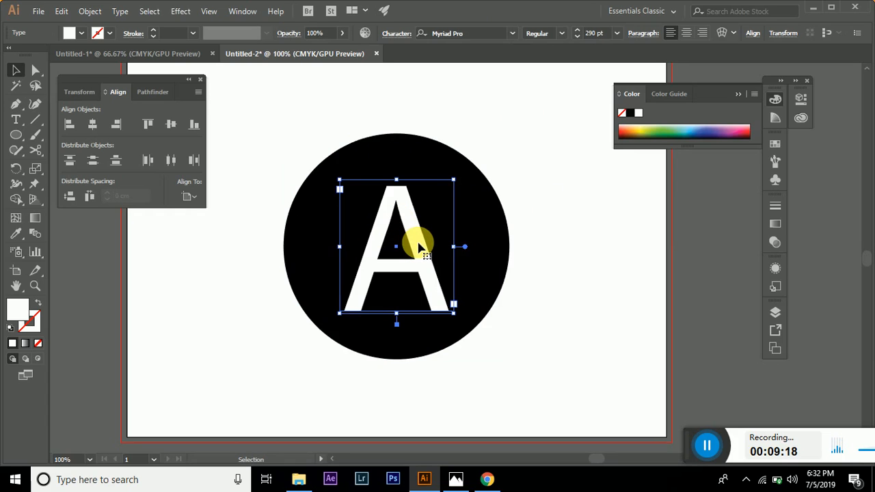
right_click(418, 246)
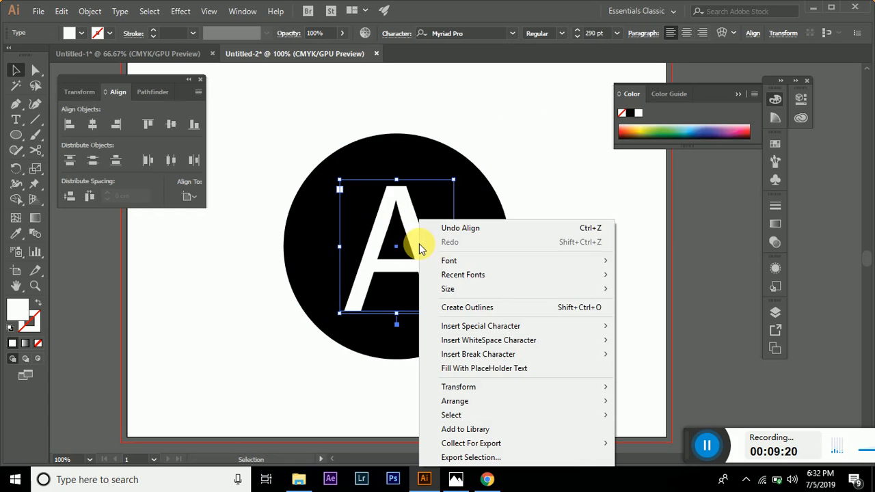
mouse_move(441, 273)
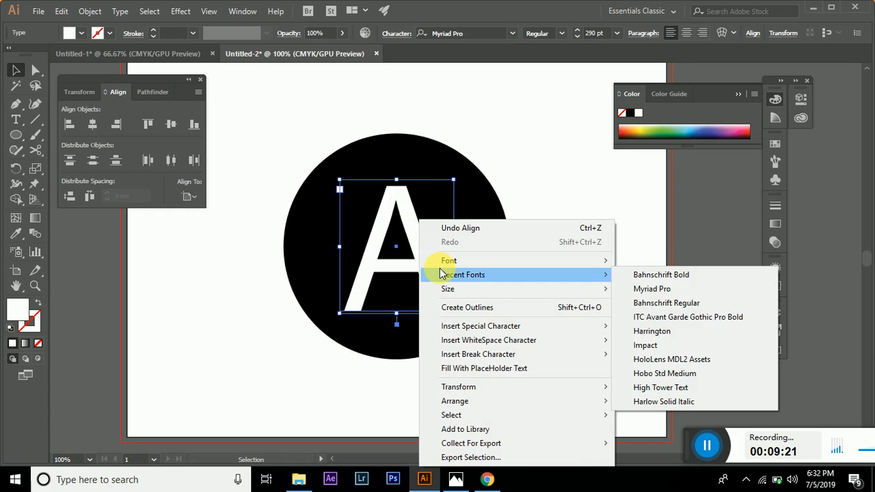
left_click(468, 306)
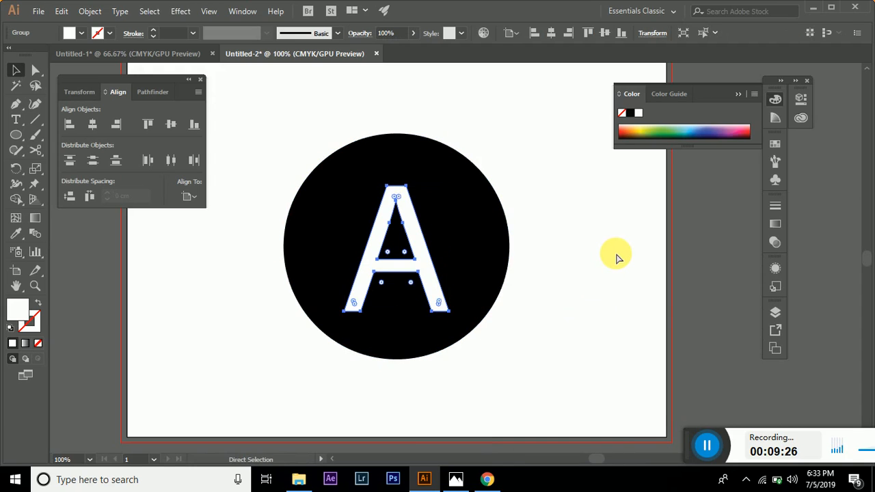
key("ctrl+z")
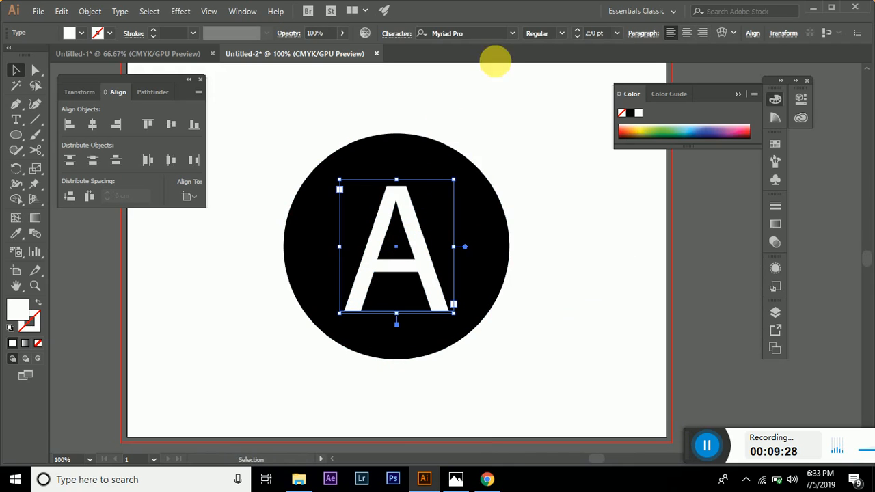
Change the font of the letter A to Bahnschrift in the Bold style.
key("t")
left_click_drag(373, 210, 453, 214)
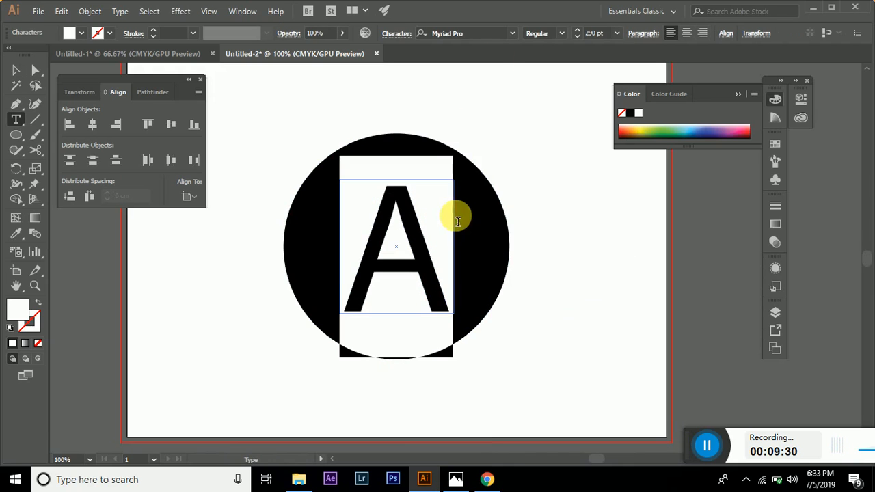
left_click(514, 32)
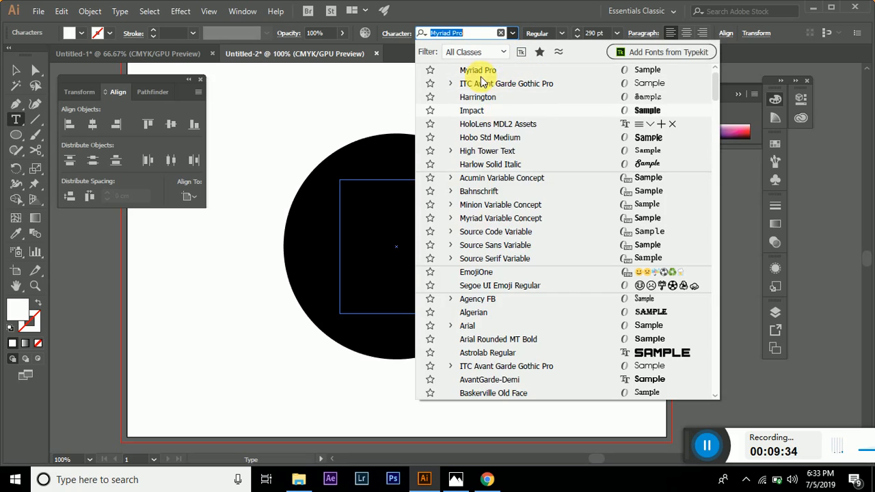
left_click(479, 190)
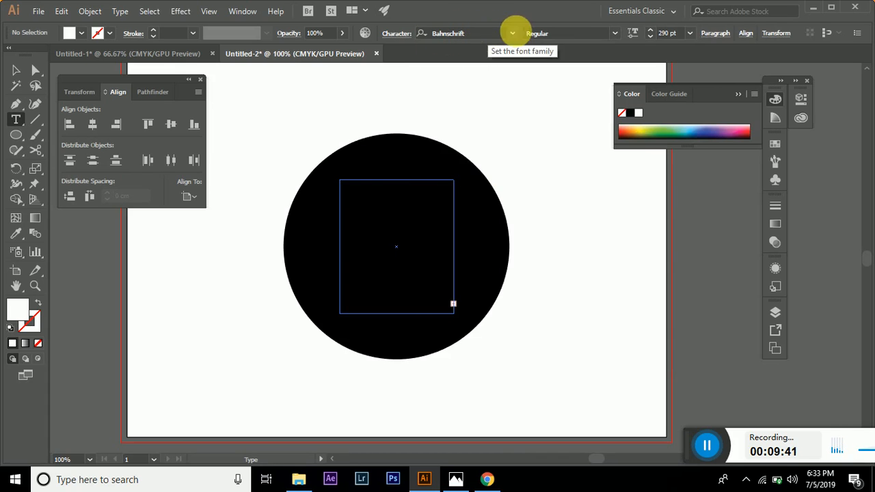
left_click(614, 32)
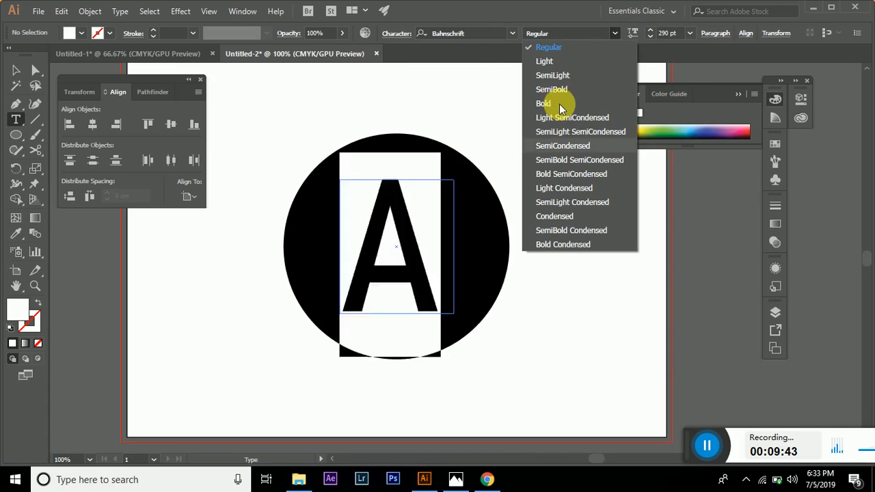
key("Escape")
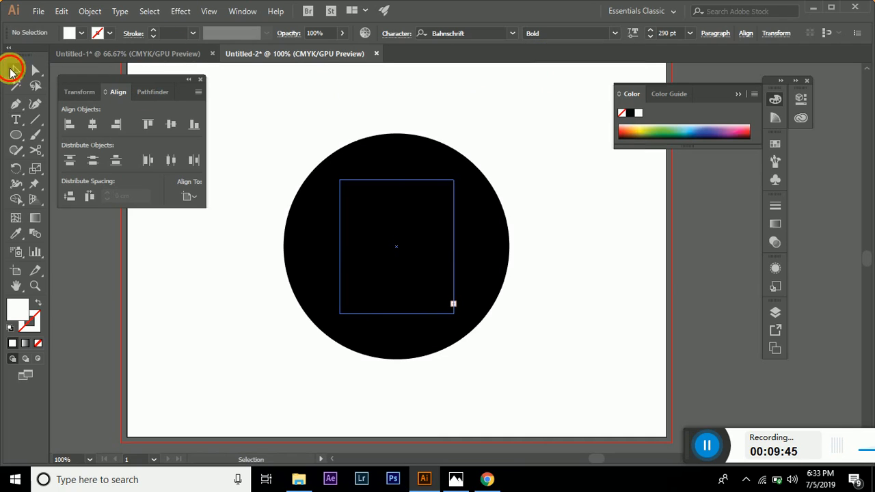
Enlarge the text frame slightly from its lower-right corner so the bold letter A fits inside it.
left_click(15, 70)
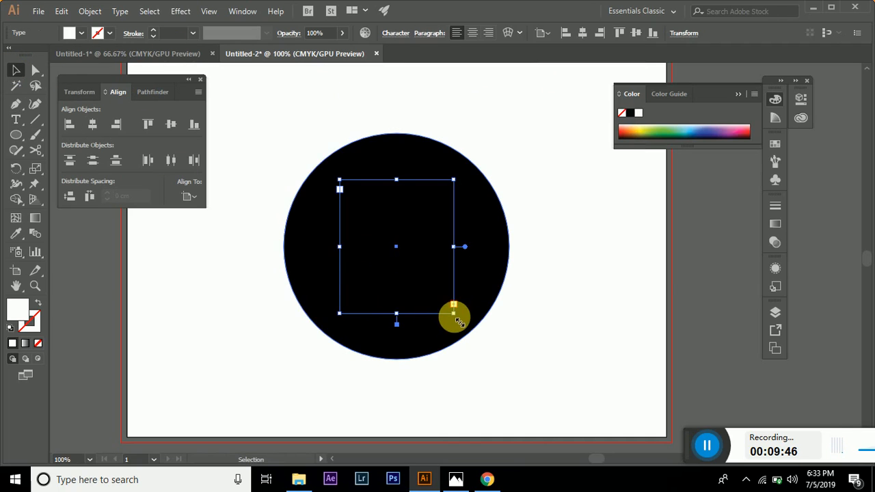
mouse_move(458, 320)
left_mouse_down()
mouse_move(504, 348)
mouse_move(463, 328)
mouse_move(467, 322)
left_mouse_up()
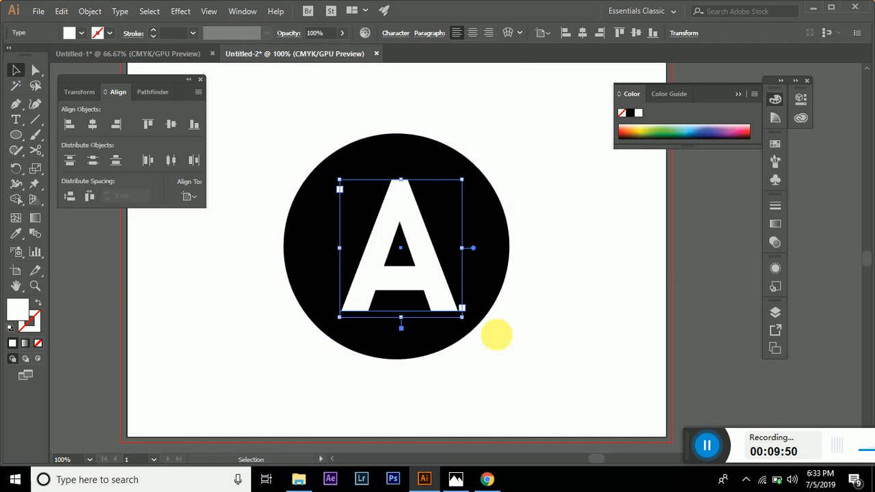
left_click(585, 354)
Align the letter A and the black circle to each other's horizontal and vertical centres.
left_click(445, 290)
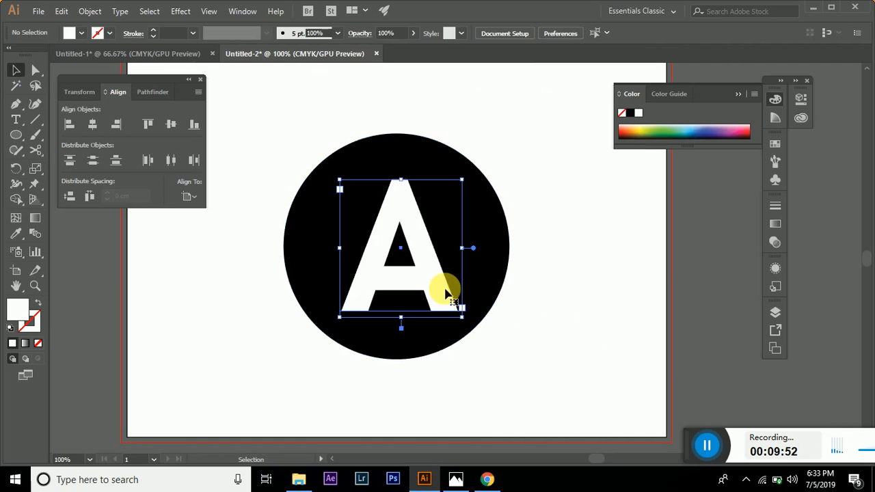
left_click(397, 355, "shift")
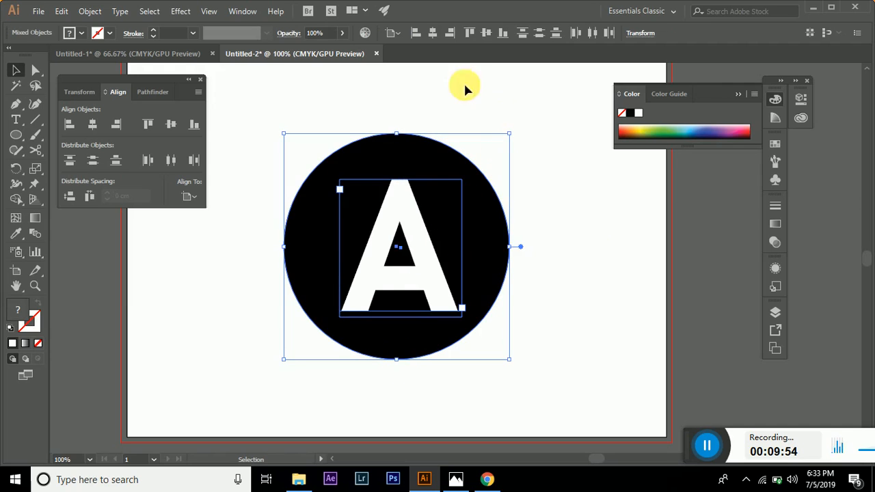
left_click(433, 32)
left_click(485, 33)
left_click(579, 233)
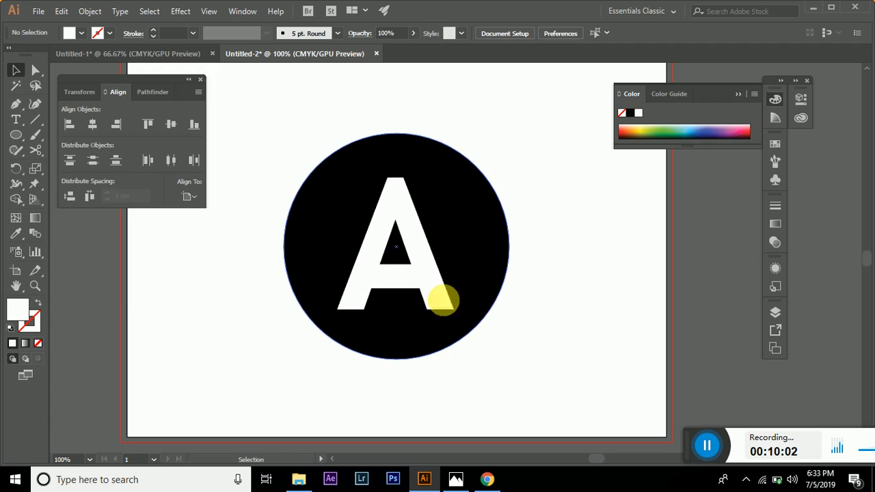
Copy the letter A, place a duplicate across the circle's right edge, and undo the duplication.
left_click(402, 280)
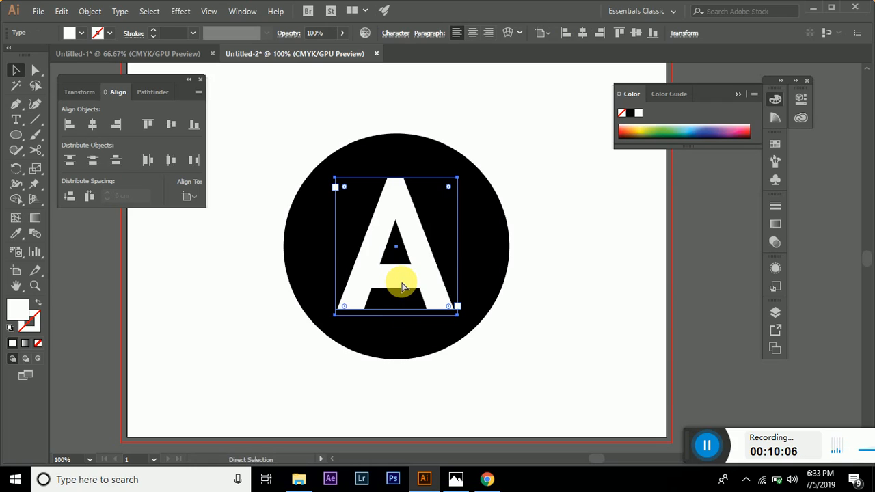
key("ctrl+c")
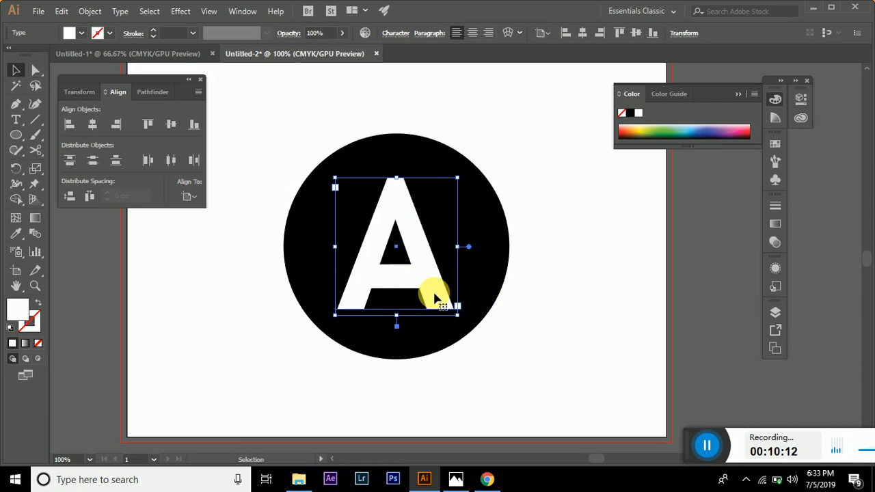
left_click_drag(434, 298, 537, 297)
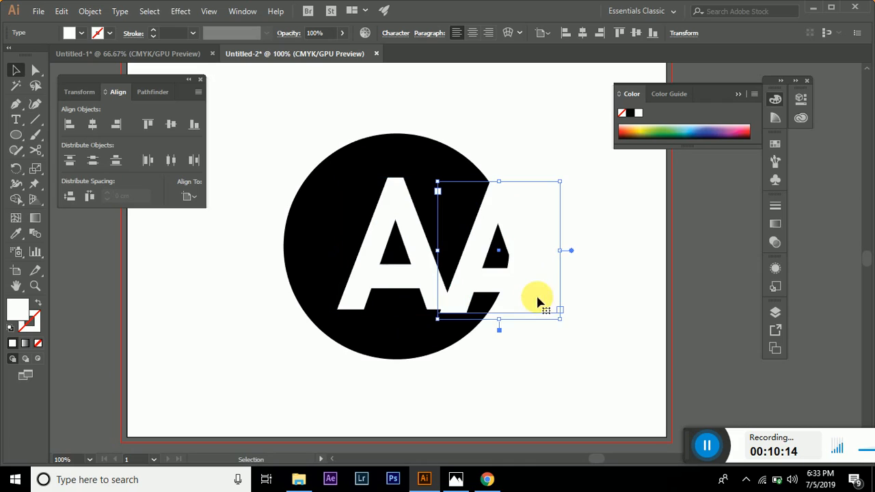
left_click(584, 367)
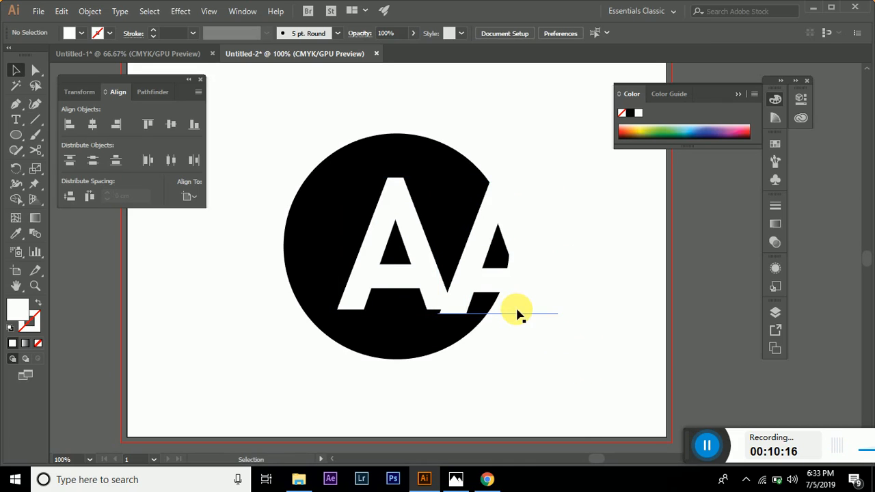
key("ctrl+z")
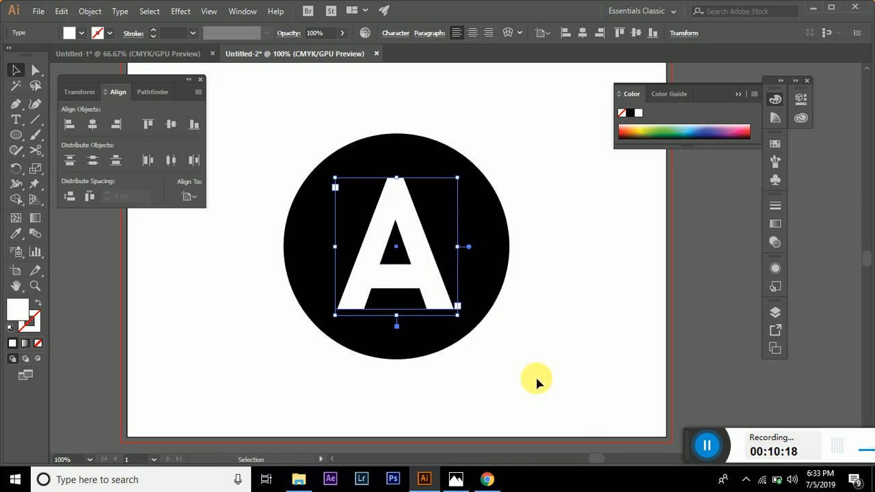
Move the letter A towards the lower right of the circle and undo the move.
left_click(536, 383)
left_click_drag(453, 302, 523, 328)
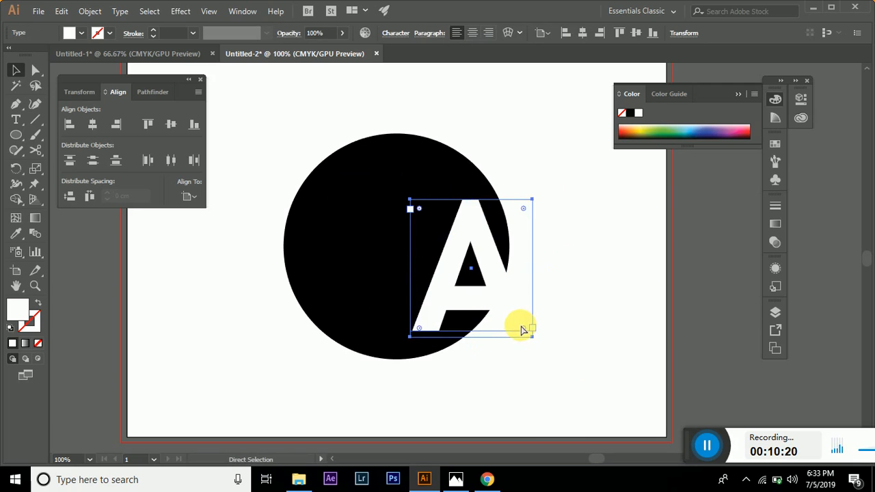
key("ctrl+z")
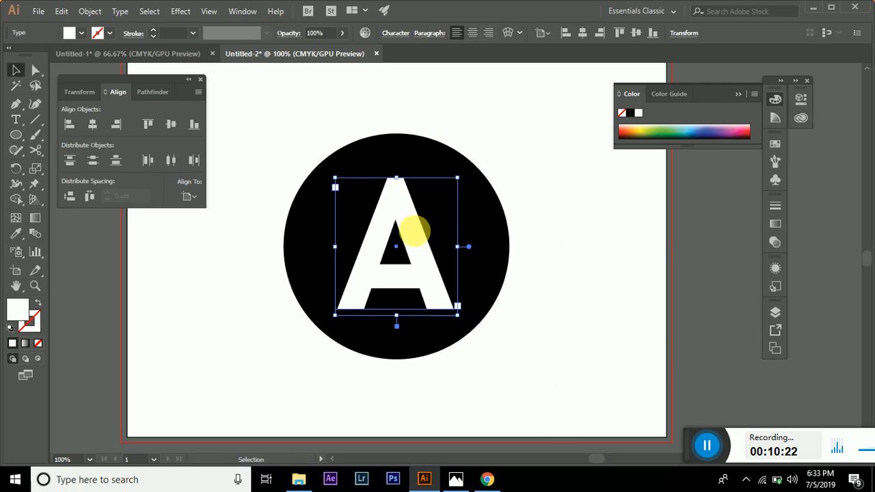
left_click(61, 12)
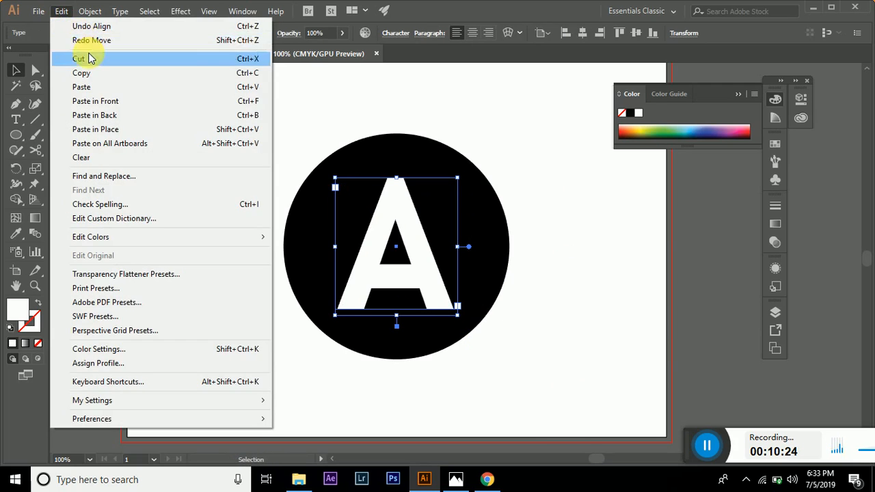
left_click(613, 235)
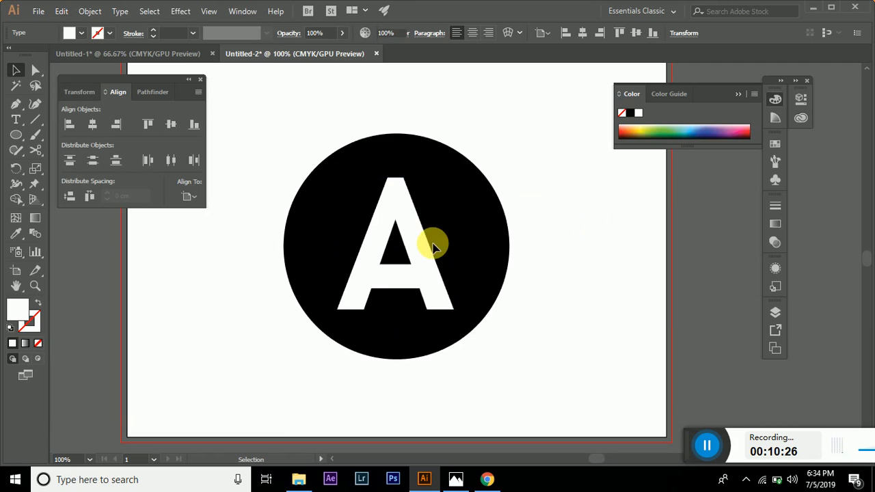
Move the letter A to the right edge of the circle and undo the move.
left_click(424, 242)
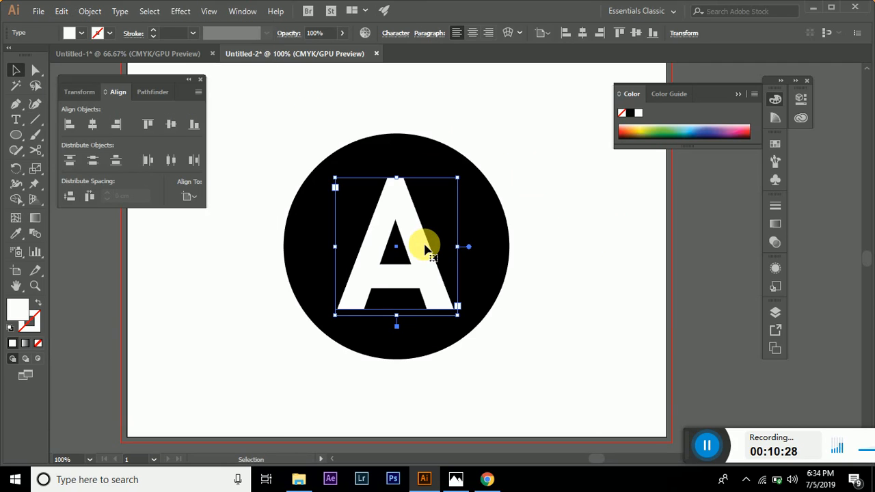
key("ctrl")
left_click_drag(425, 265, 489, 272)
key("ctrl")
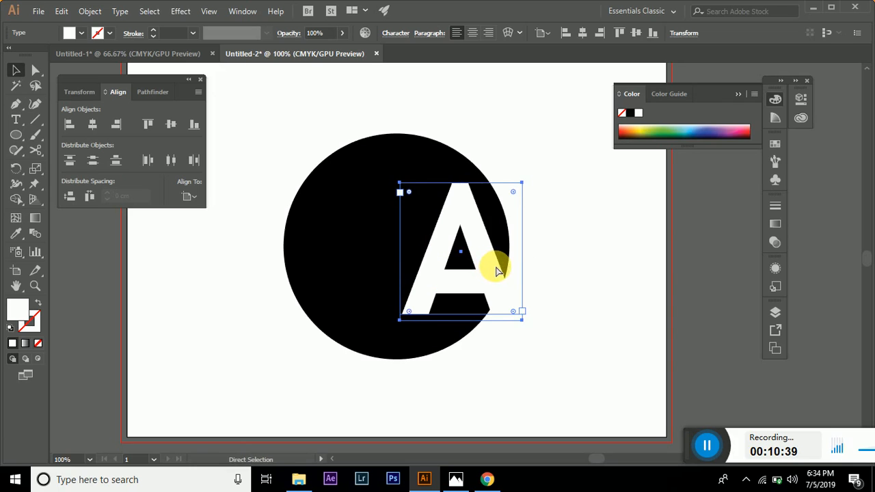
key("ctrl+z")
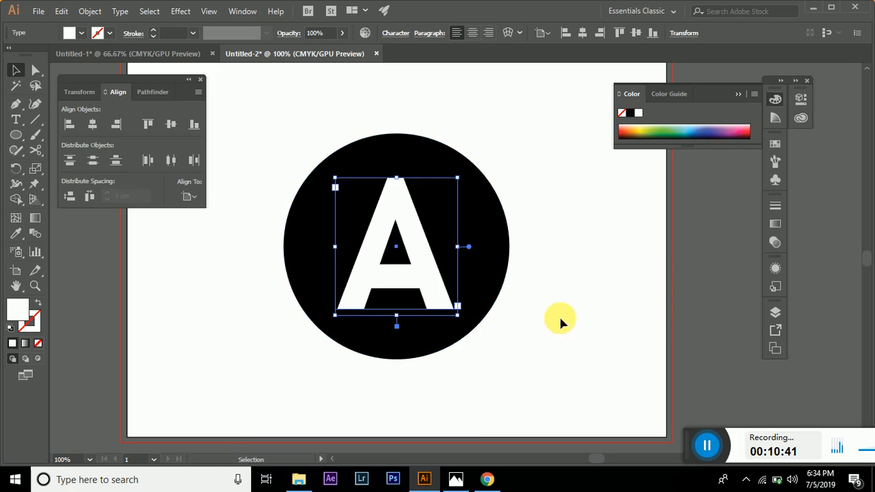
Try to shift the letter A towards the left of the circle and undo the change.
key("ctrl")
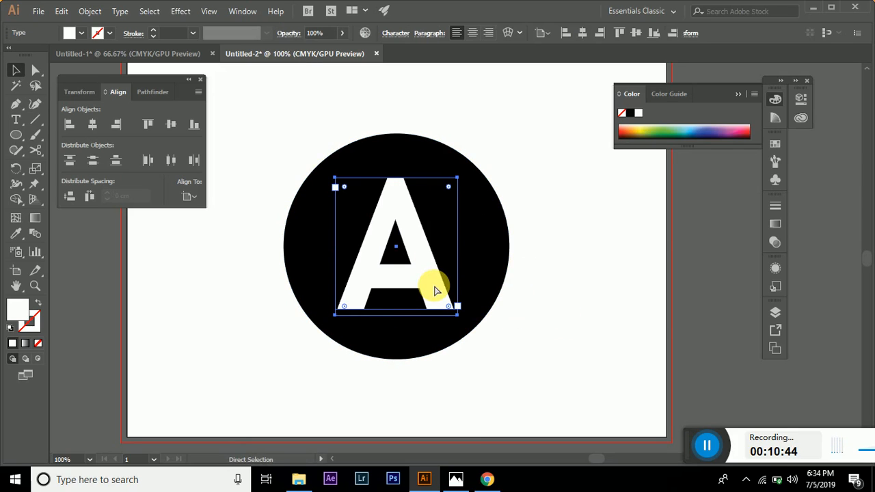
left_click(541, 325)
left_click_drag(429, 295, 371, 295)
key("ctrl+z")
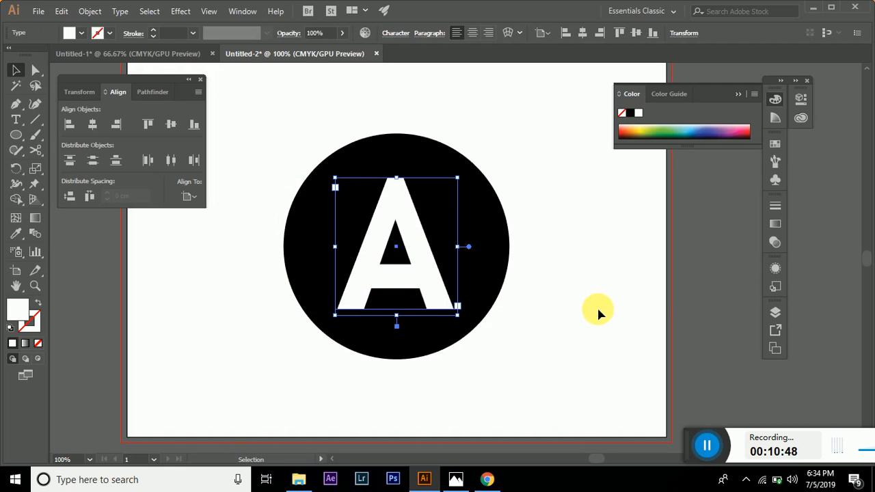
Place a duplicate of the letter A overlapping the original's left side and undo the duplication.
left_click(590, 314)
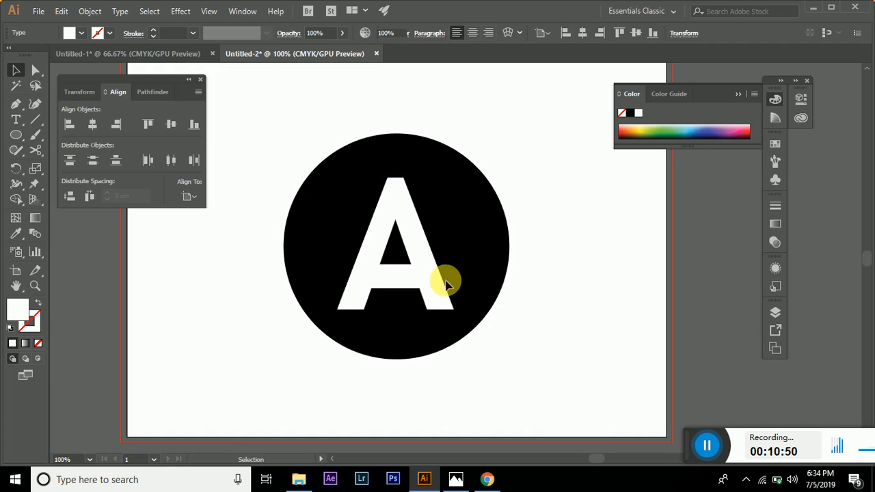
left_click_drag(440, 282, 389, 277)
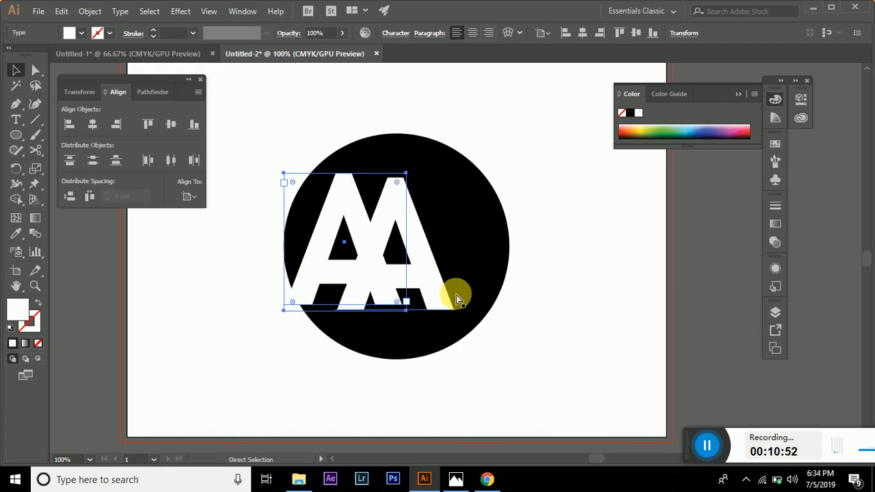
key("ctrl+z")
left_click(560, 344)
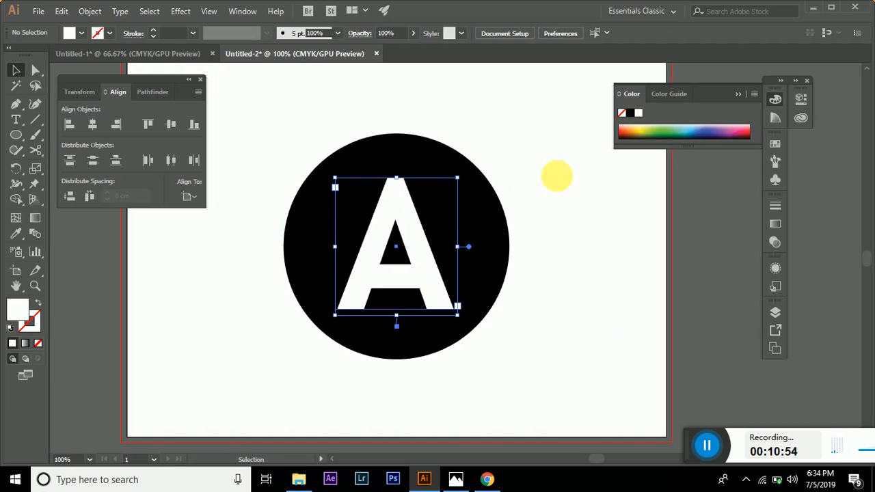
Fill the letter A with black and select it again on the circle.
left_click(629, 114)
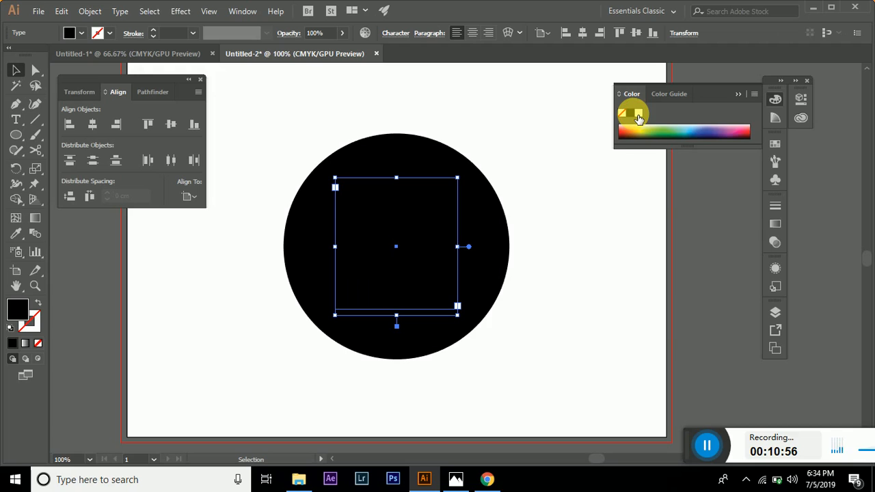
left_click(621, 230)
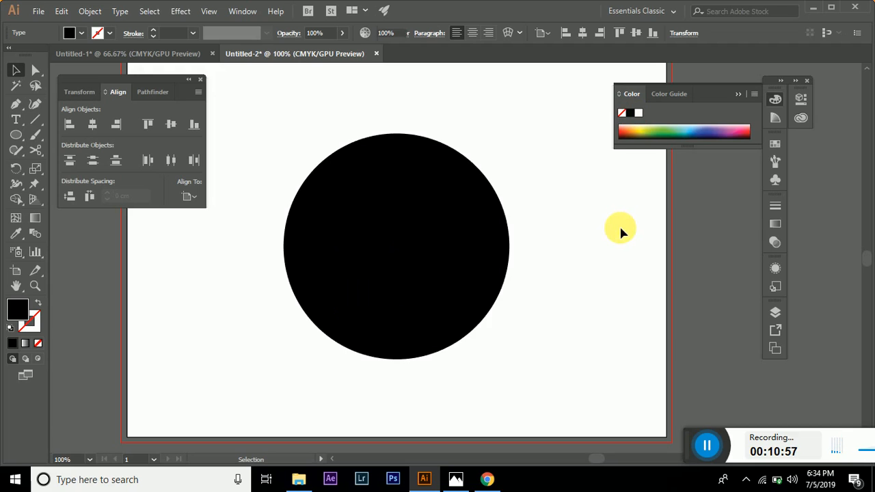
left_click(430, 260)
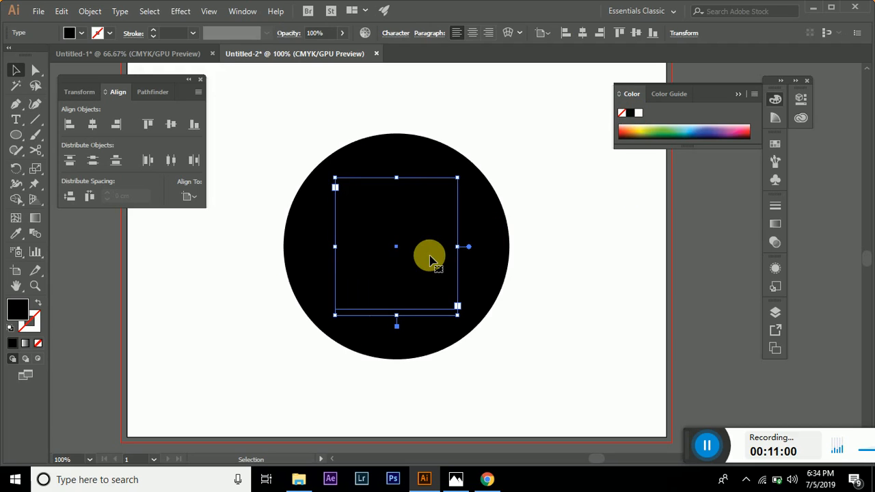
Nudge the black letter A slightly left and up, exposing the white A beneath along its right and lower edges.
key("Left")
key("Left")
key("Left")
key("Left")
key("Left")
key("Up")
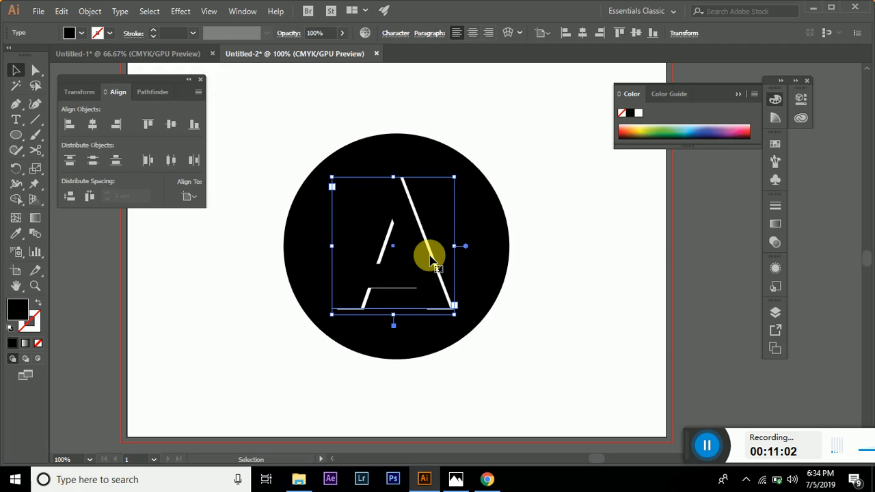
key("Up")
key("Up")
key("Up")
key("Up")
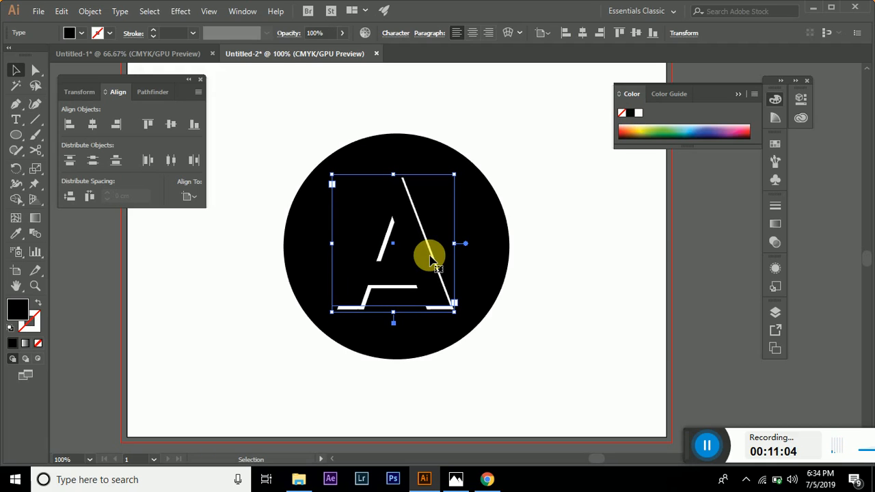
key("Left")
key("Up")
key("Left")
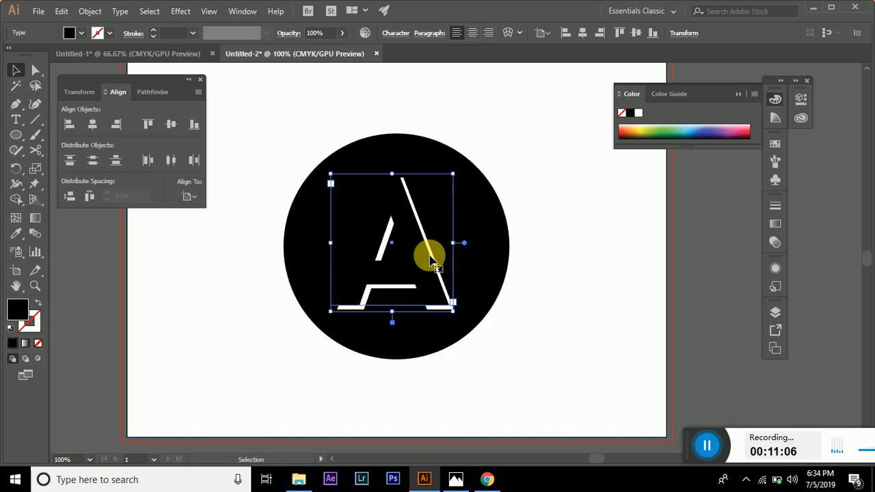
left_click(548, 291)
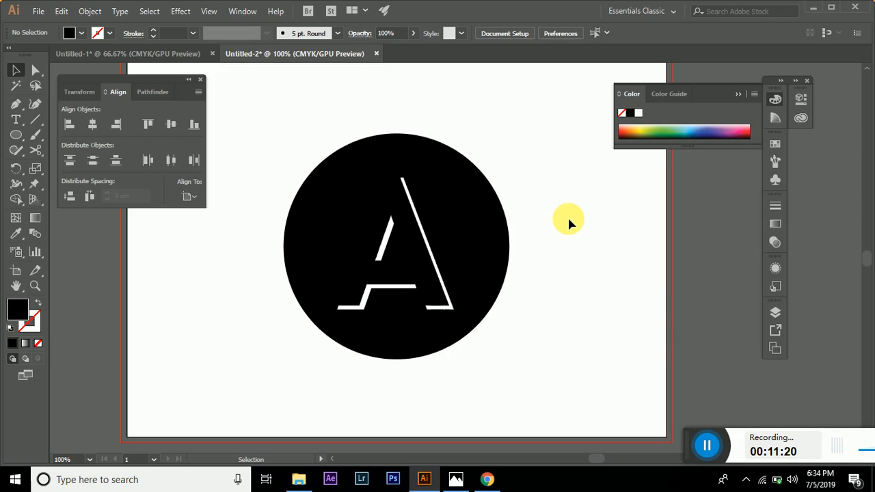
Try a brownish grey fill on the front letter A.
left_click(480, 244)
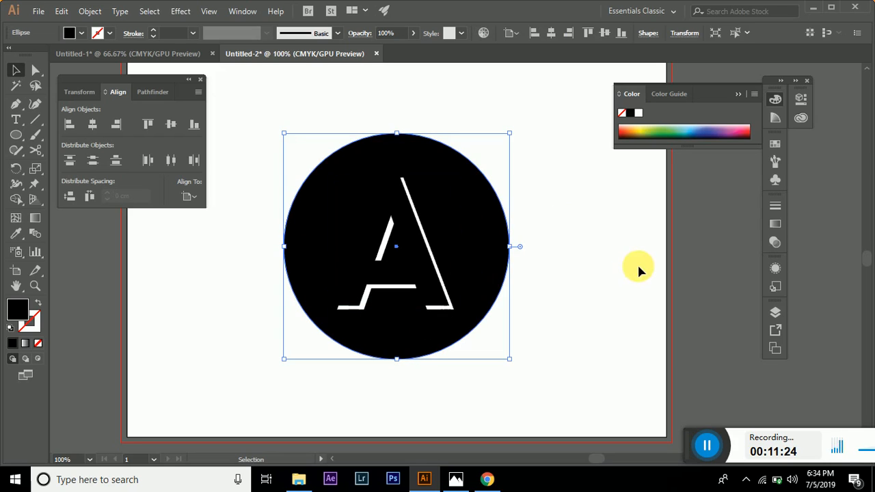
left_click(363, 264)
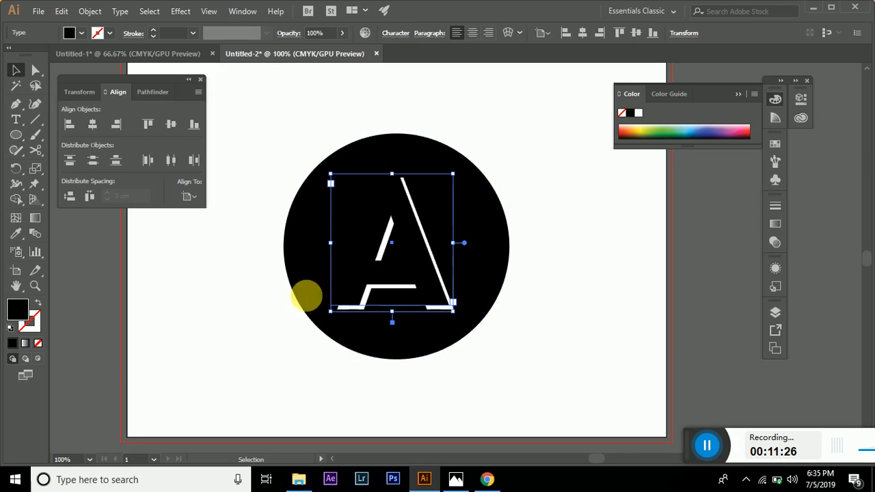
double_click(16, 309)
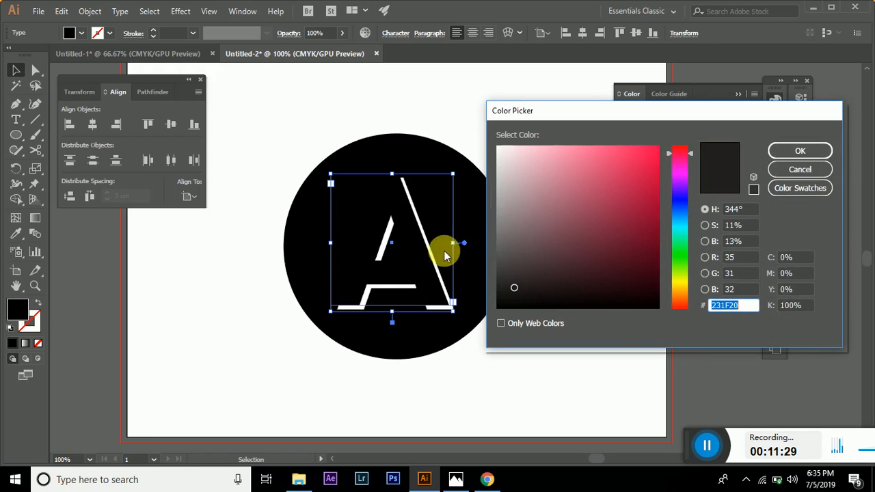
left_click(514, 219)
left_click(827, 149)
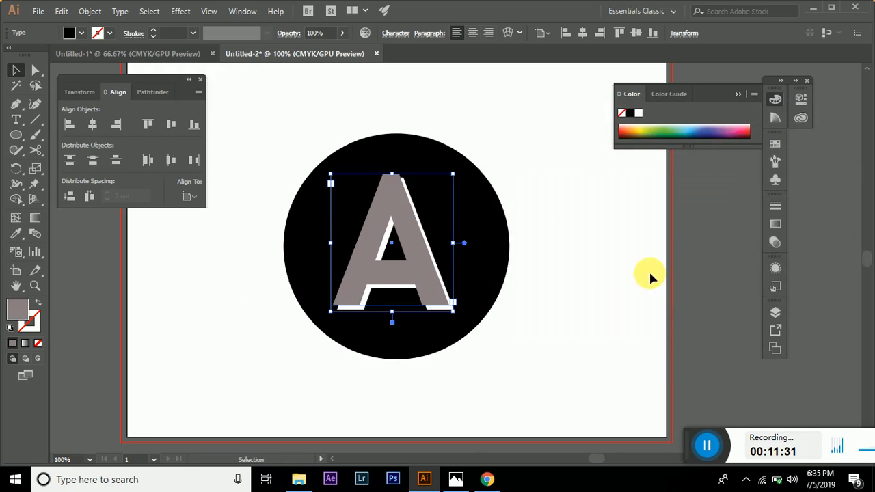
left_click(619, 277)
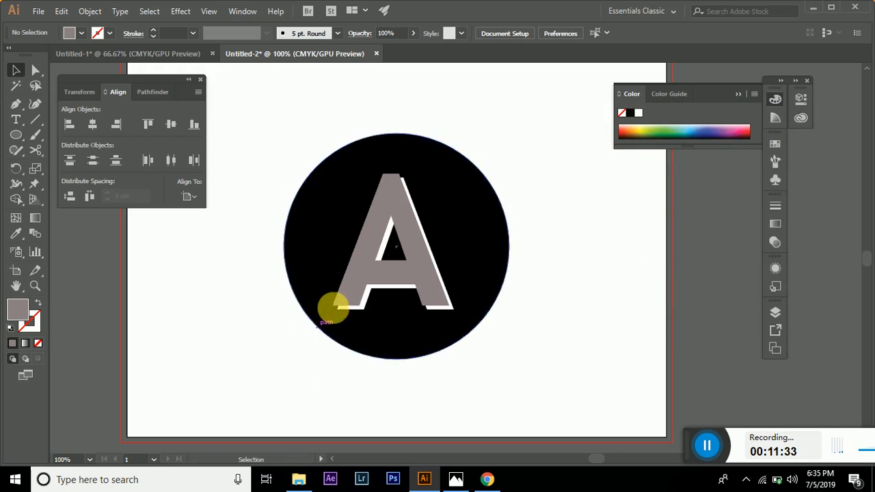
Fill the front letter A with pure black, 000000.
left_click(332, 306)
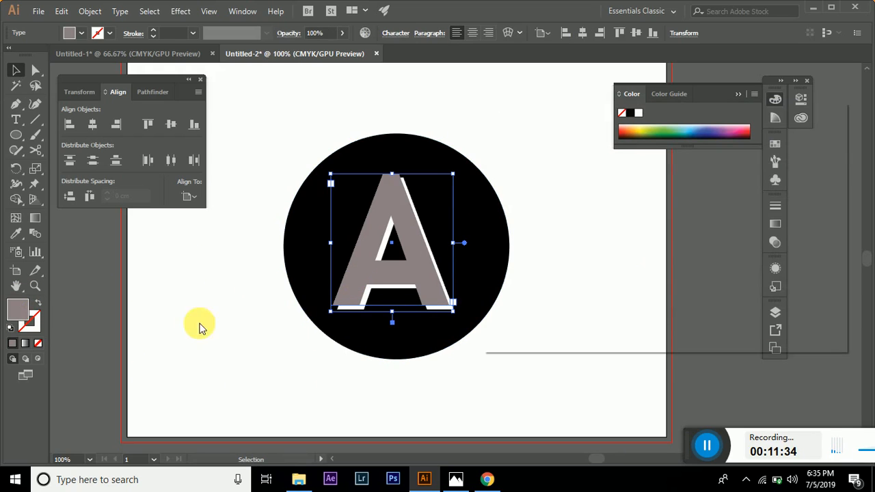
mouse_move(509, 222)
left_mouse_down()
mouse_move(474, 353)
mouse_move(512, 333)
mouse_move(514, 309)
mouse_move(494, 309)
left_mouse_up()
left_click(799, 150)
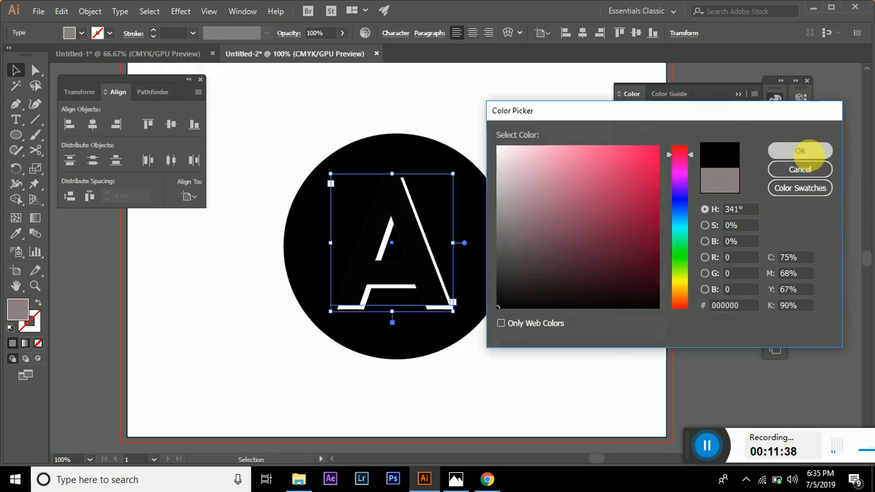
left_click(215, 348)
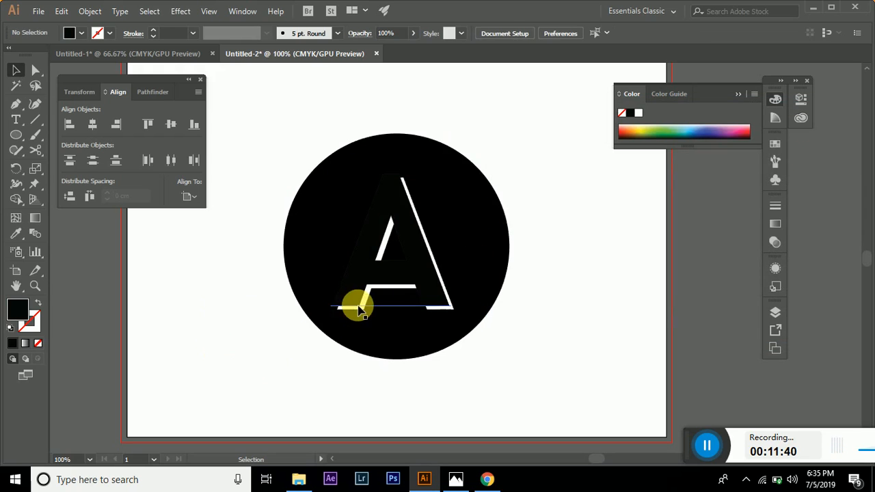
Select the front letter A's text and sample the circle's black with the Eyedropper to match its fill.
left_click(346, 289)
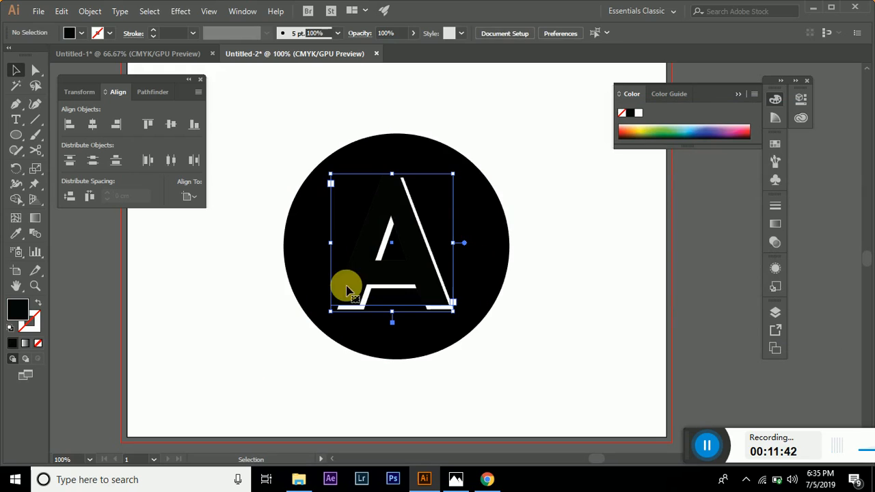
key("t")
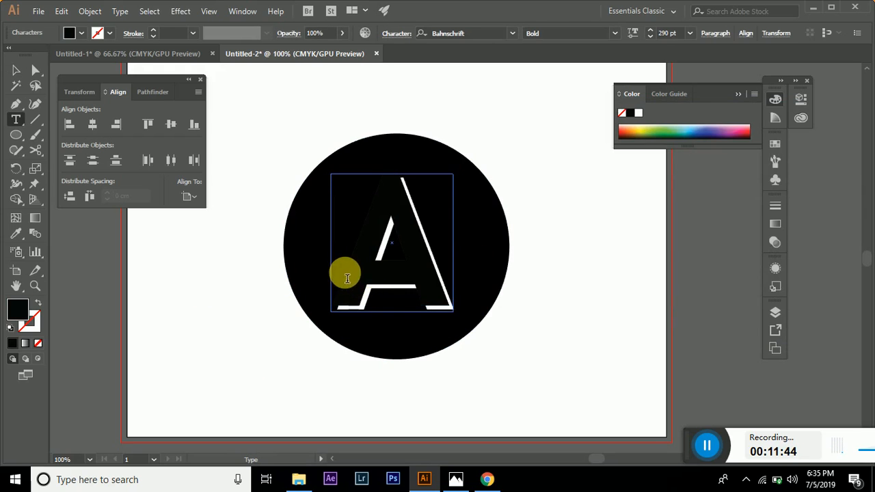
left_click_drag(348, 278, 469, 279)
left_click(15, 233)
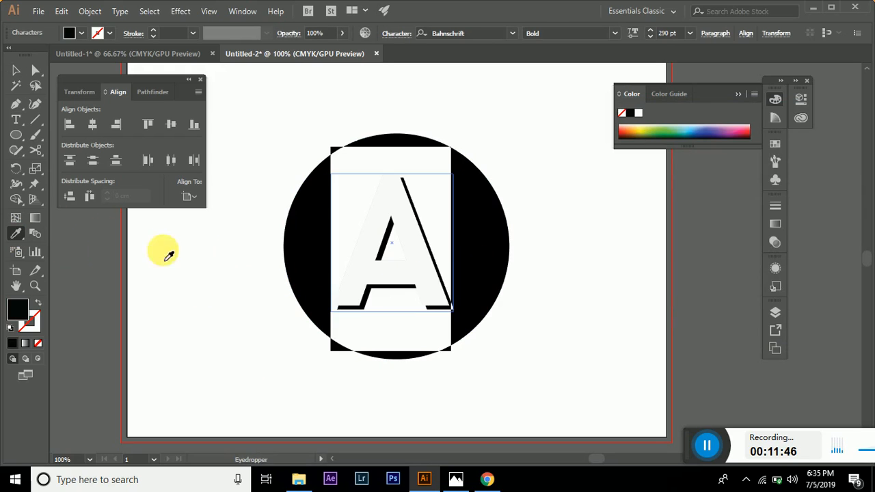
left_click(16, 71)
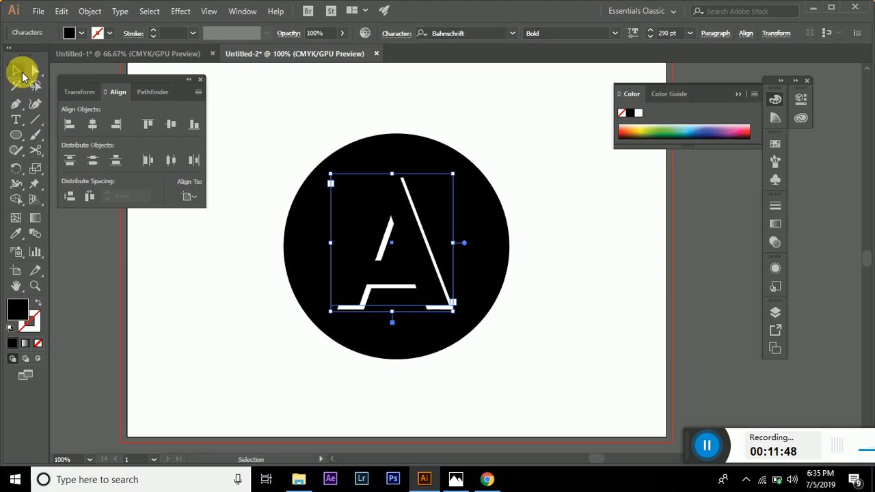
left_click(175, 242)
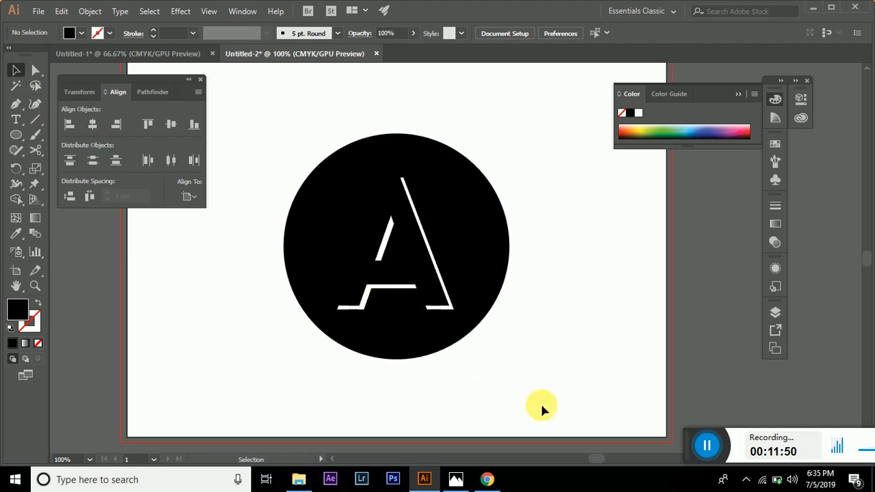
left_click(499, 234)
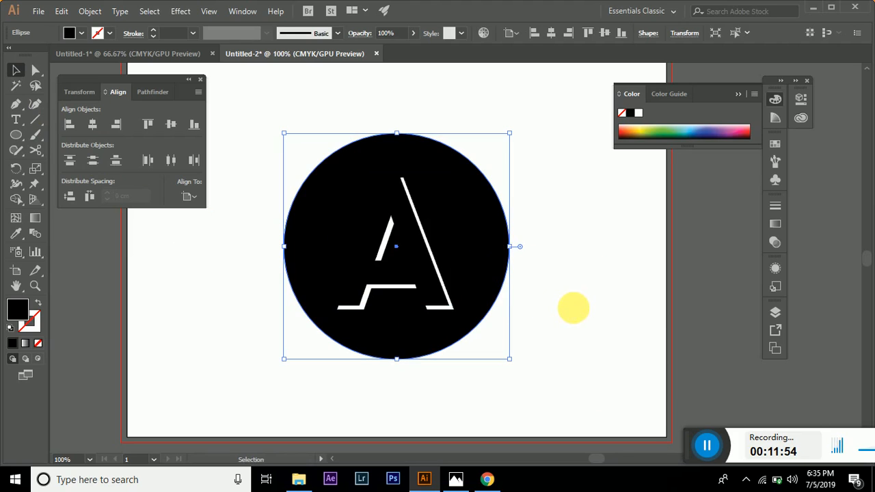
left_click(571, 309)
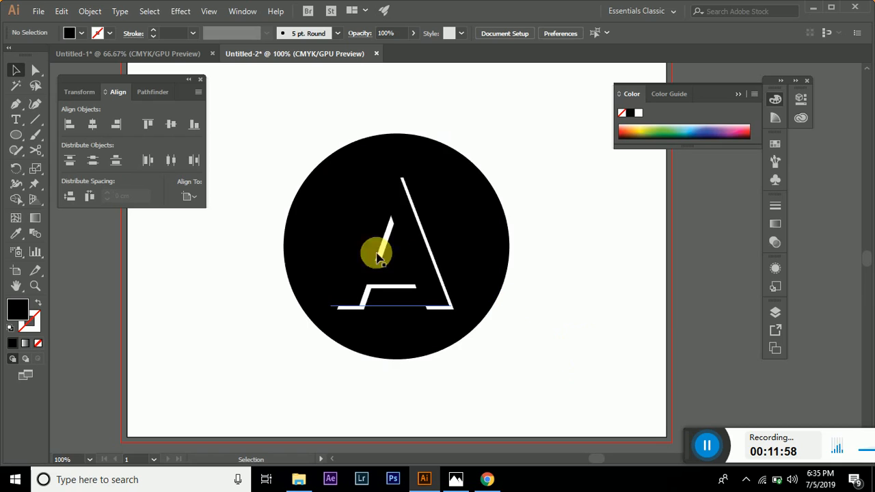
left_click(357, 287)
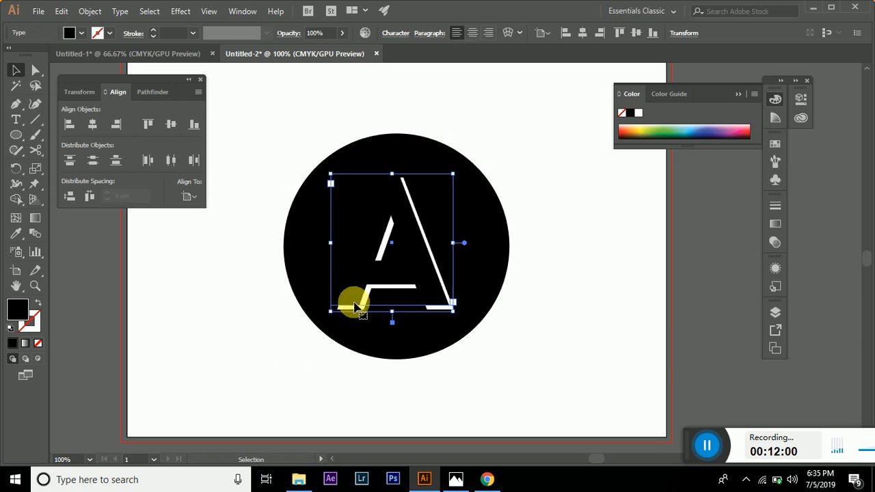
Apply a white-to-black gradient fill to the circle and set its type to Radial.
left_click(305, 265)
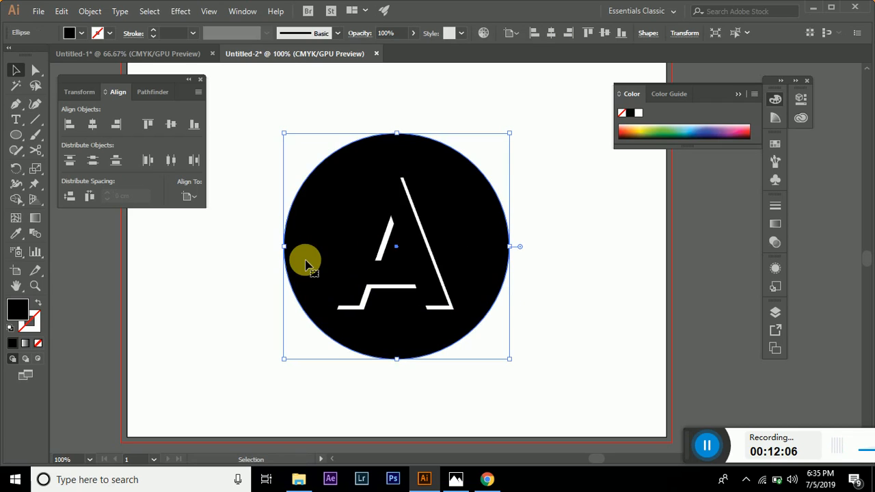
left_click(38, 222)
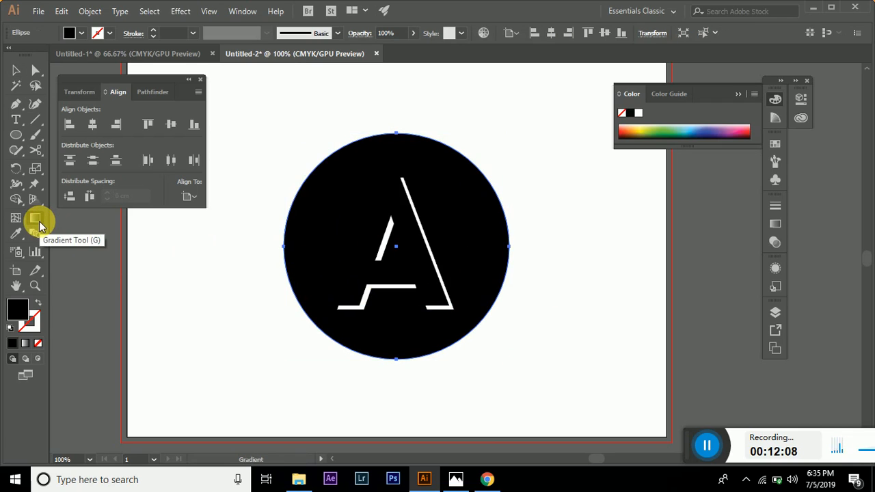
double_click(37, 223)
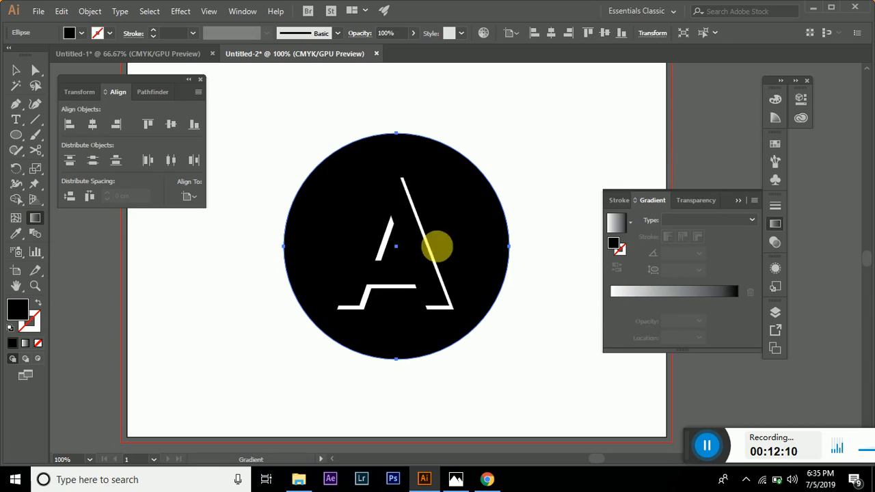
left_click(673, 295)
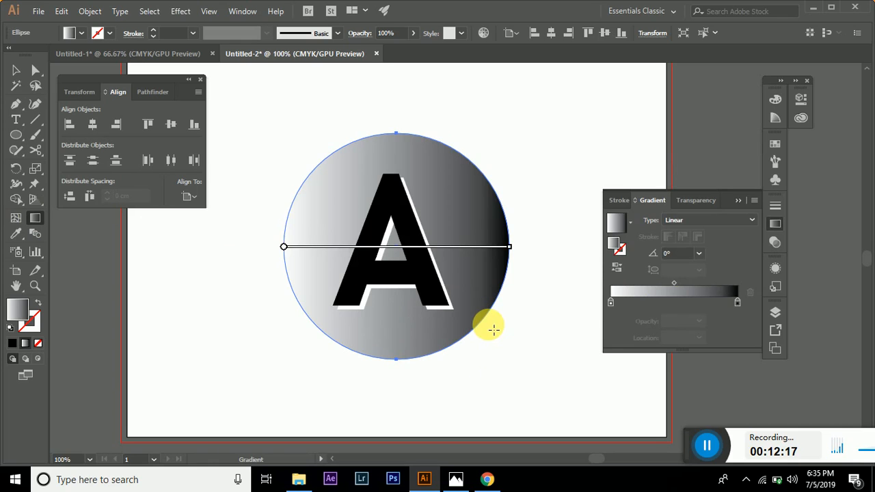
left_click(724, 217)
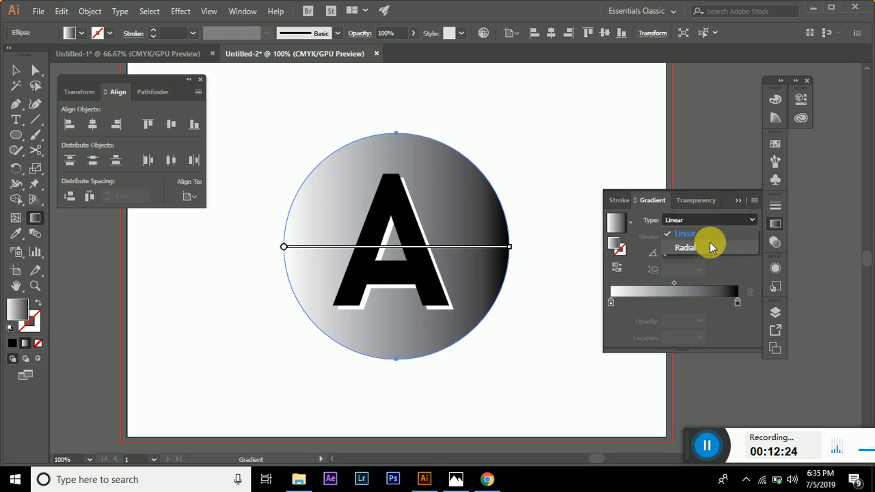
left_click(710, 244)
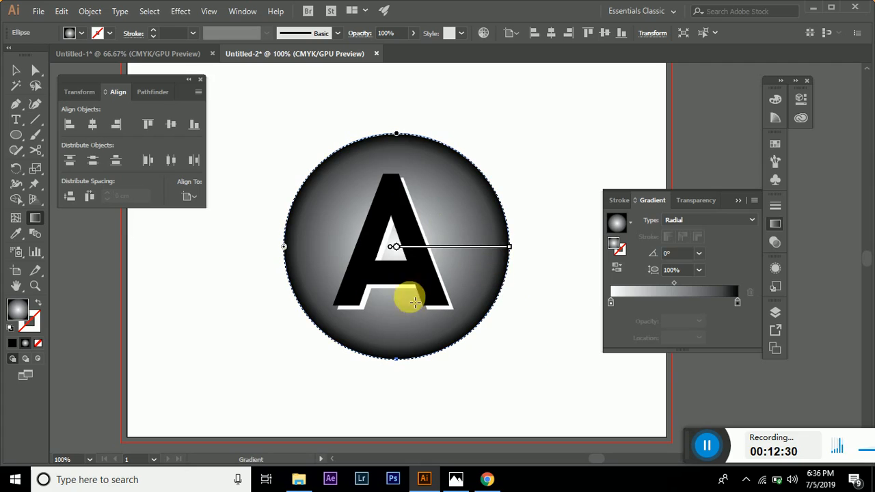
Try the circle's gradient reversed, restore its direction, and move the midpoint to about 33.66%.
left_click(617, 268)
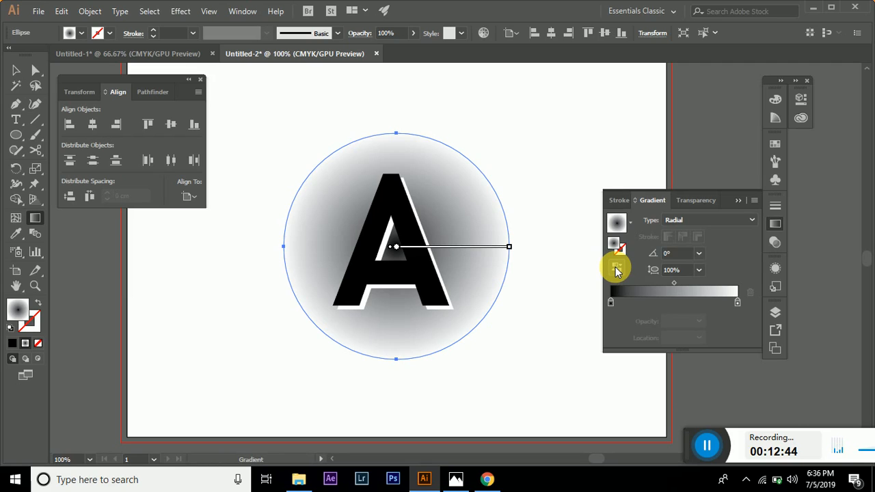
left_click(616, 267)
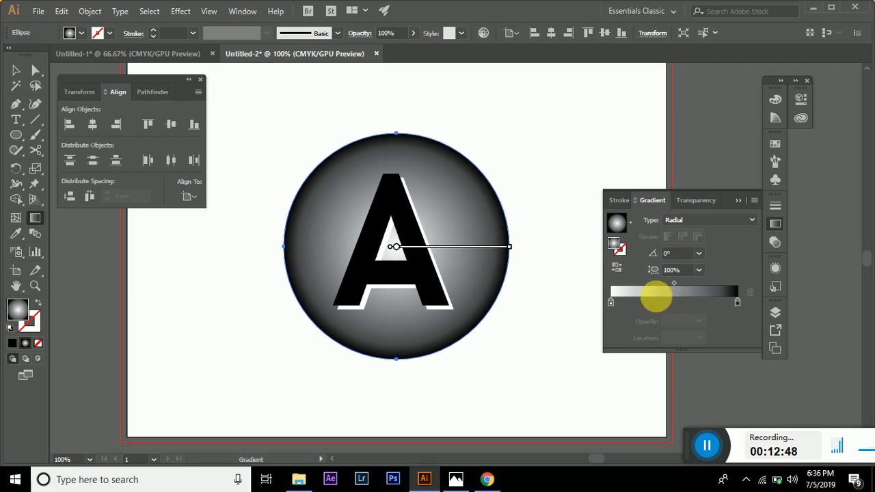
left_click_drag(674, 282, 652, 283)
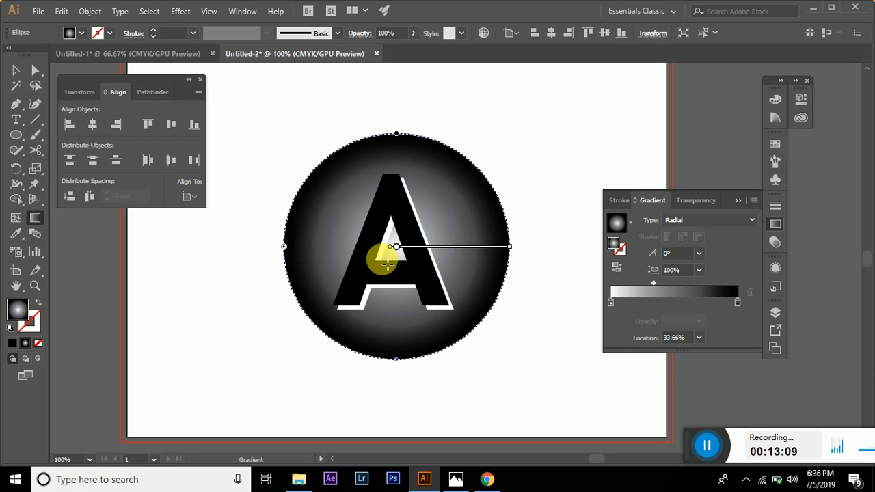
Change the circle gradient's white centre stop to black.
left_click(610, 303)
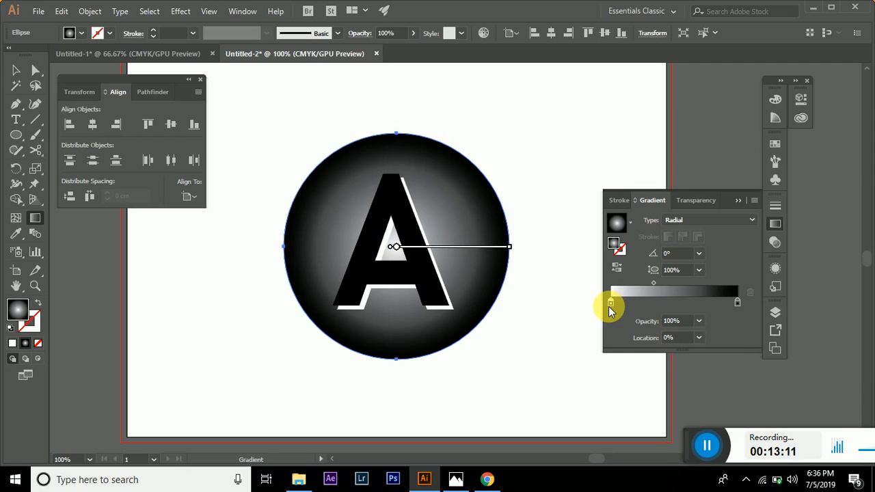
double_click(609, 304)
left_click(599, 342)
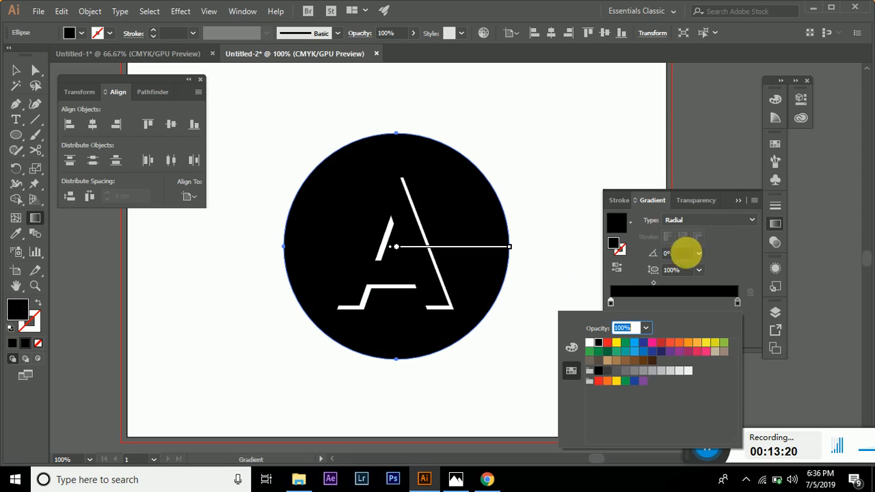
left_click(729, 200)
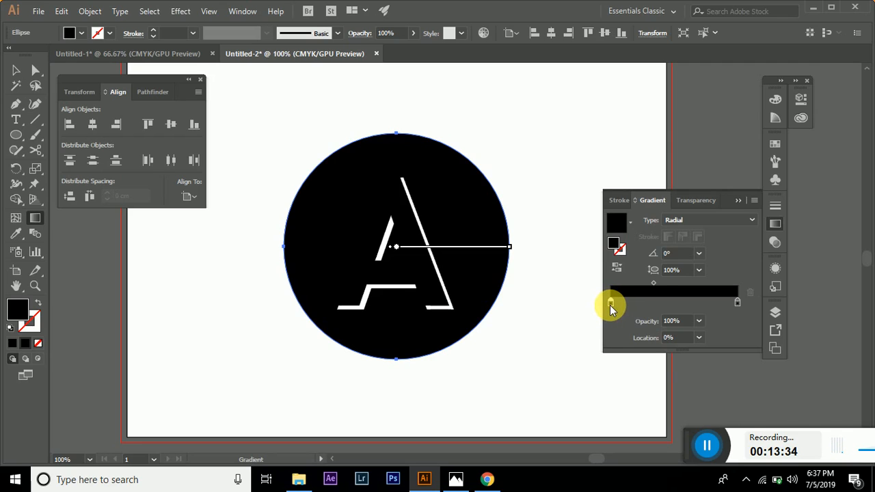
Set the opacity of the gradient stop at the circle's centre to 20%.
left_click(737, 303)
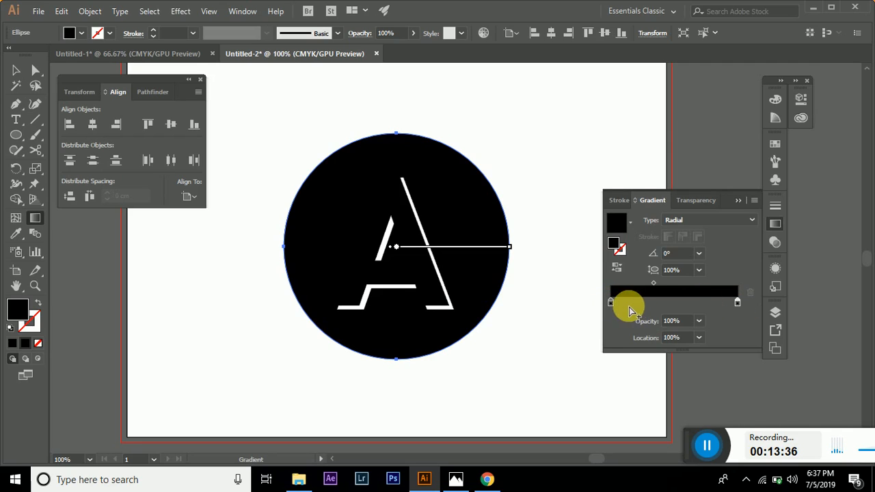
left_click(611, 304)
left_click(698, 320)
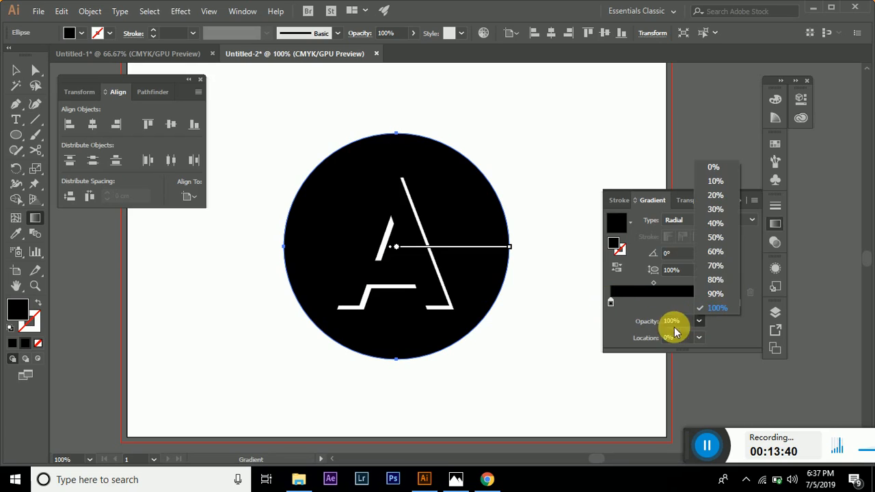
left_click(716, 196)
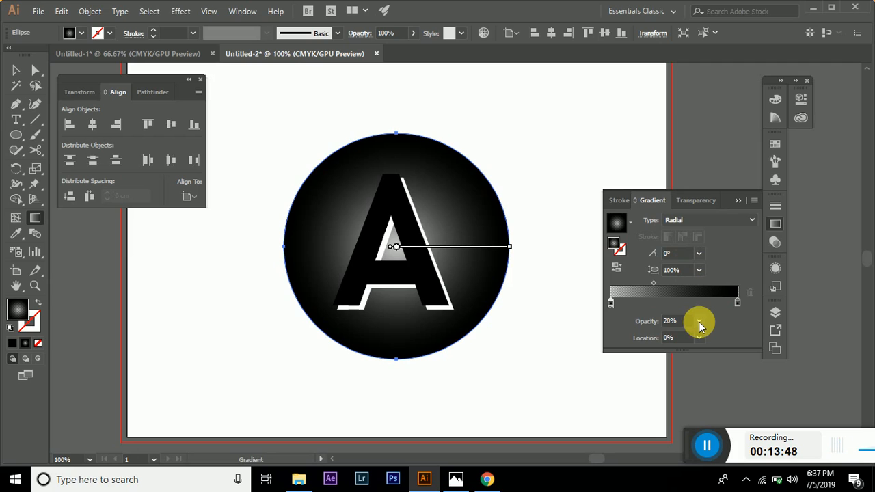
Set the opacity of the gradient stop at the circle's centre to 95%, trying 90% first.
left_click(699, 327)
left_click(715, 295)
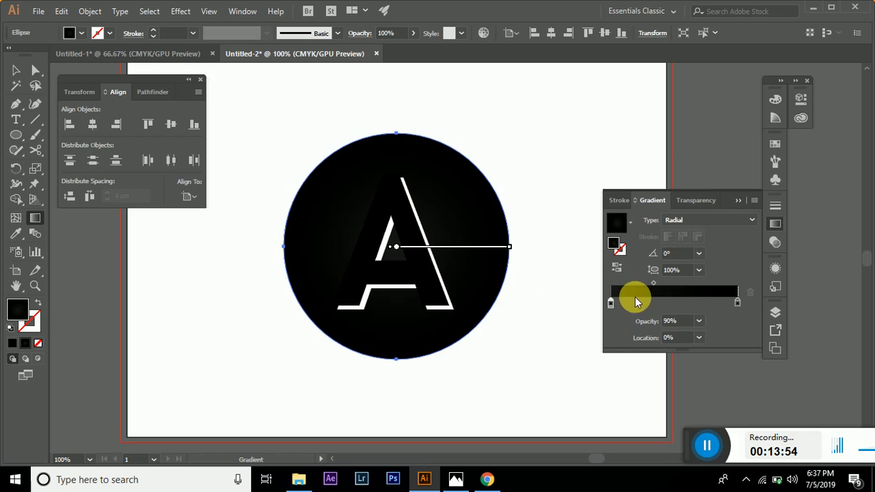
left_click(677, 321)
left_click_drag(681, 327, 651, 332)
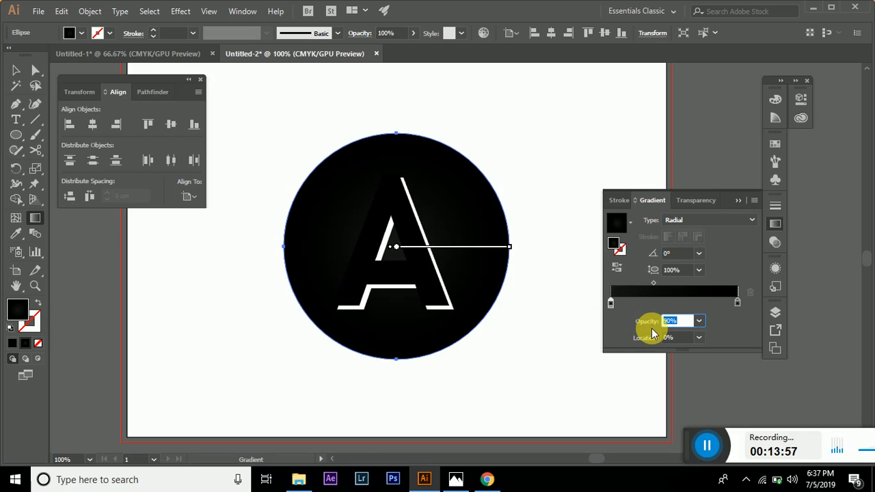
type("5")
left_click(653, 333)
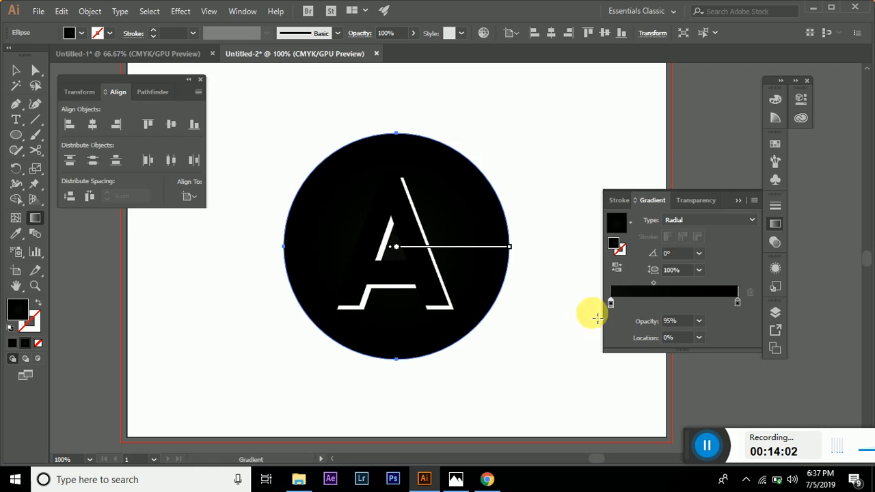
Move the circle gradient's midpoint to about 65.59% and duplicate the centre stop with 95% opacity at about 39.6%.
left_click(653, 283)
left_click_drag(653, 281, 694, 286)
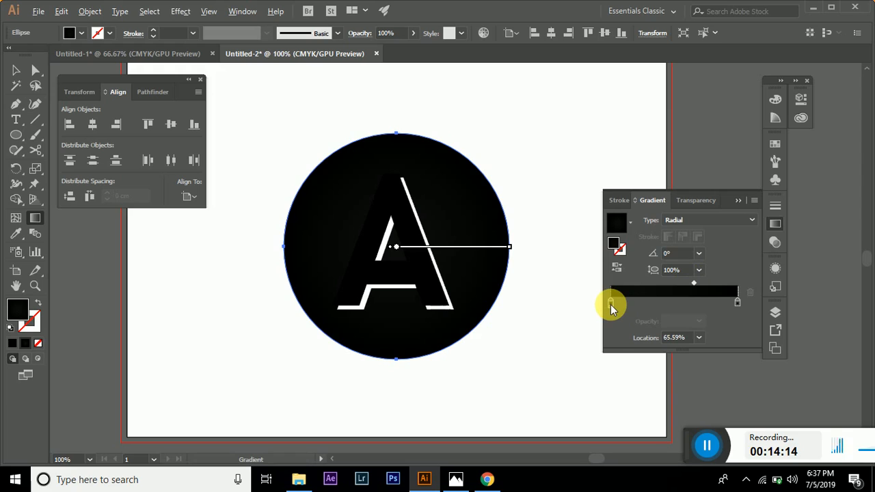
left_click_drag(610, 304, 662, 314)
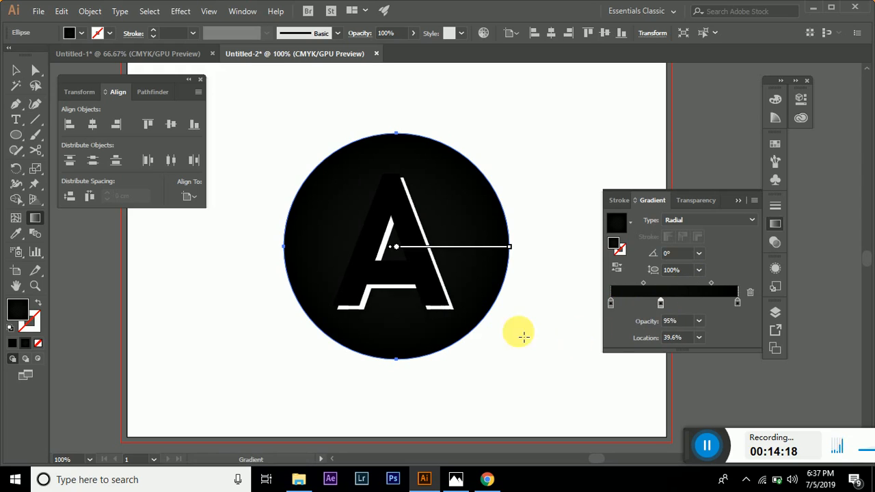
Move the outer gradient midpoint to about 52.48% and deselect the circle.
left_click(701, 282)
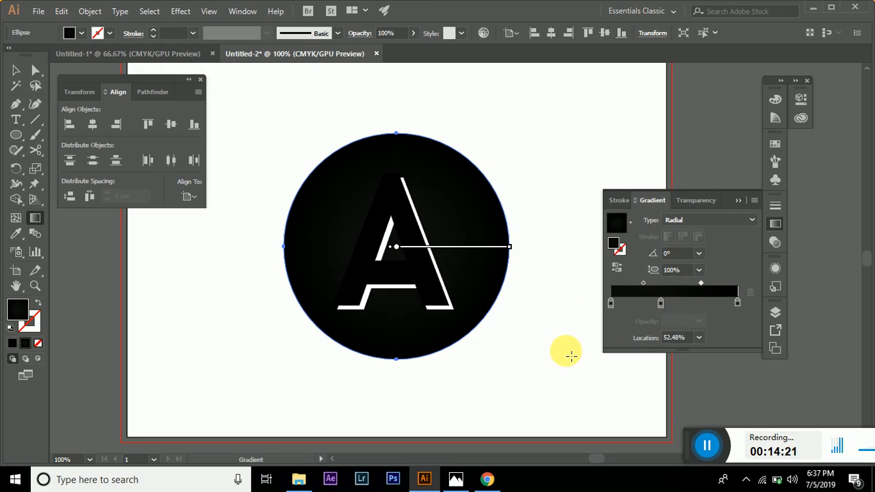
left_click(16, 71)
left_click(203, 308)
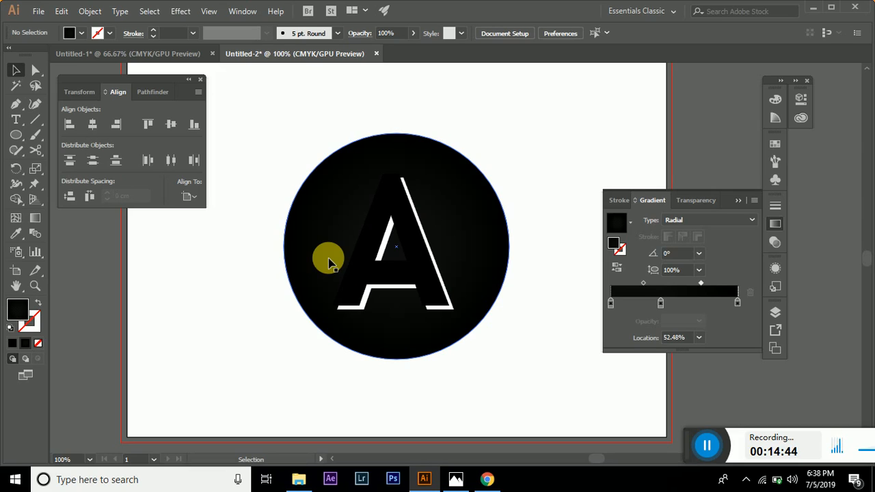
Replace the front black letter A with B and deselect it.
left_click(353, 277)
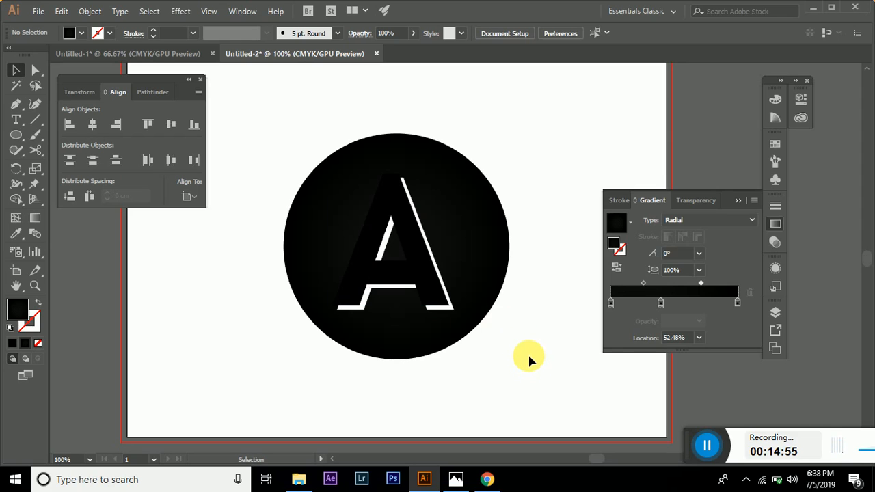
left_click(387, 296)
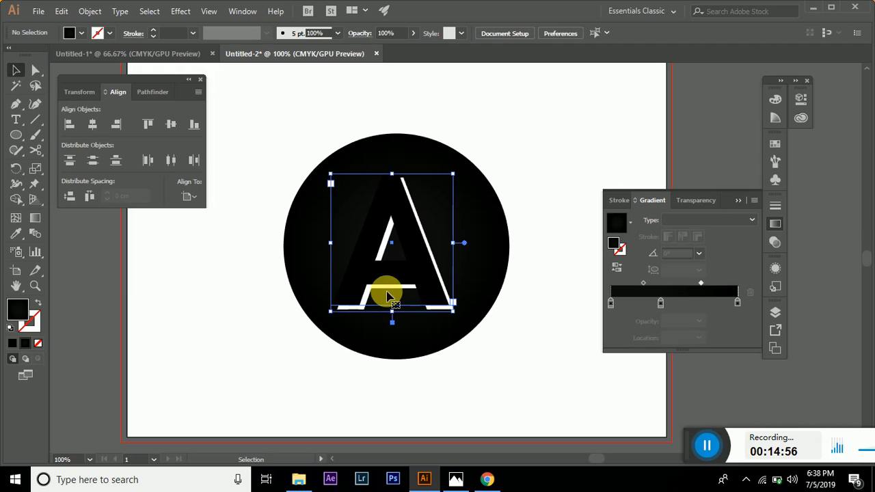
double_click(387, 295)
left_click_drag(350, 256, 415, 261)
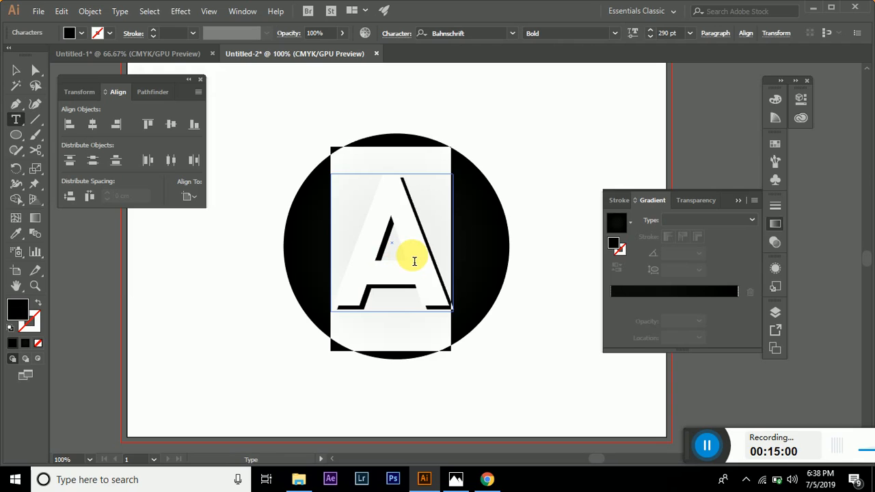
type("B")
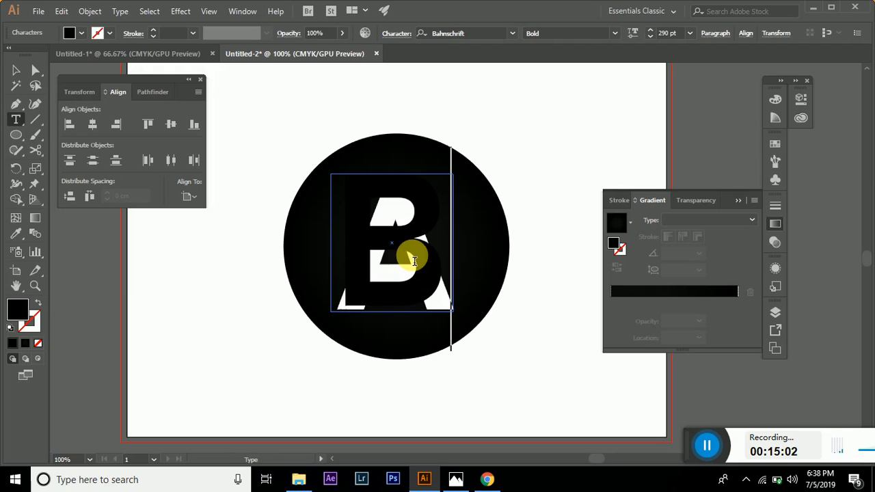
left_click(15, 70)
left_click(183, 307)
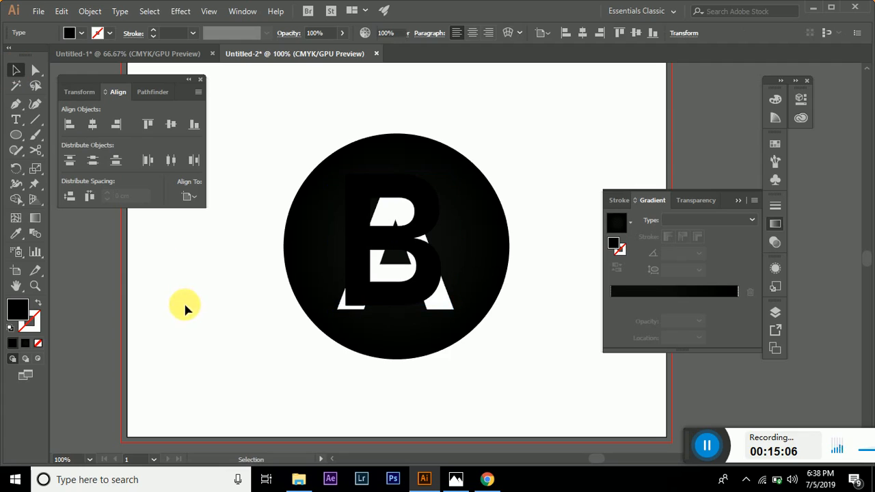
Lock the front black B and replace the white A behind it with B.
left_click(347, 301)
key("a")
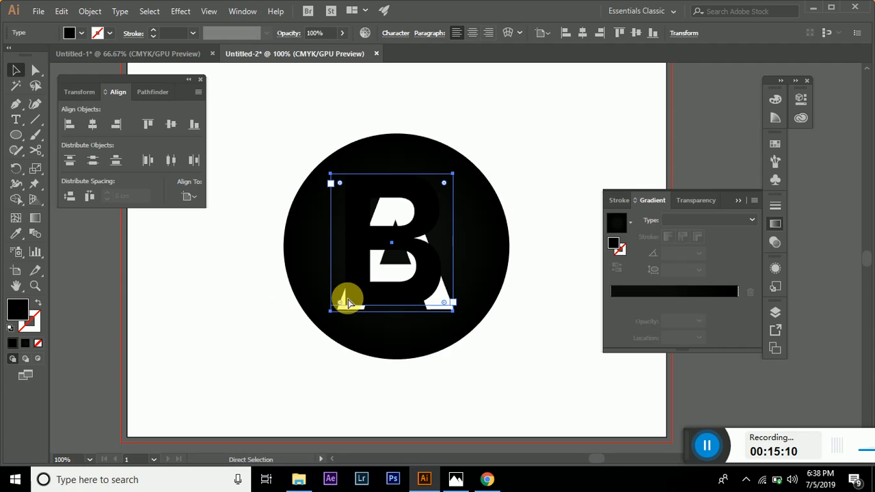
key("ctrl+2")
left_click(371, 265)
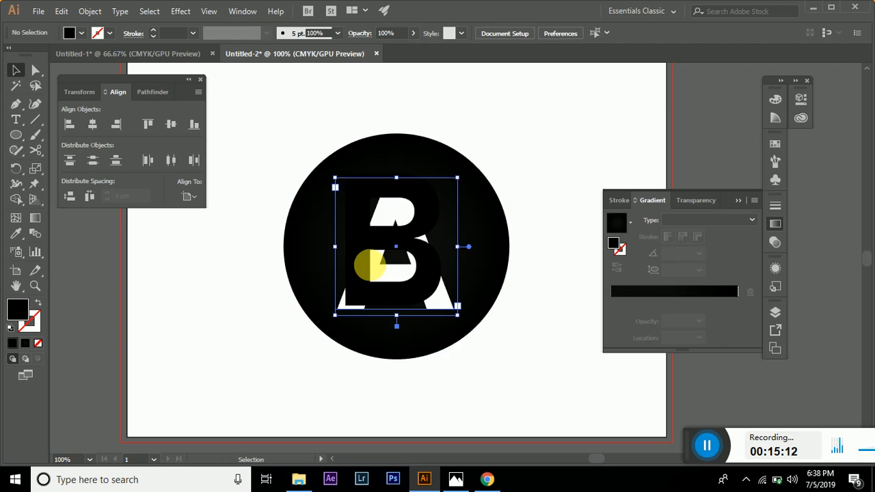
double_click(370, 265)
left_click_drag(341, 245, 465, 253)
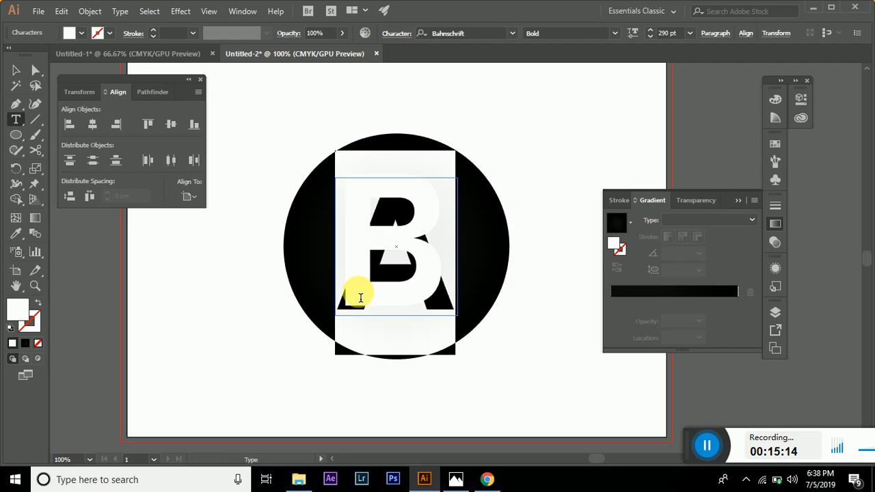
key("BackSpace")
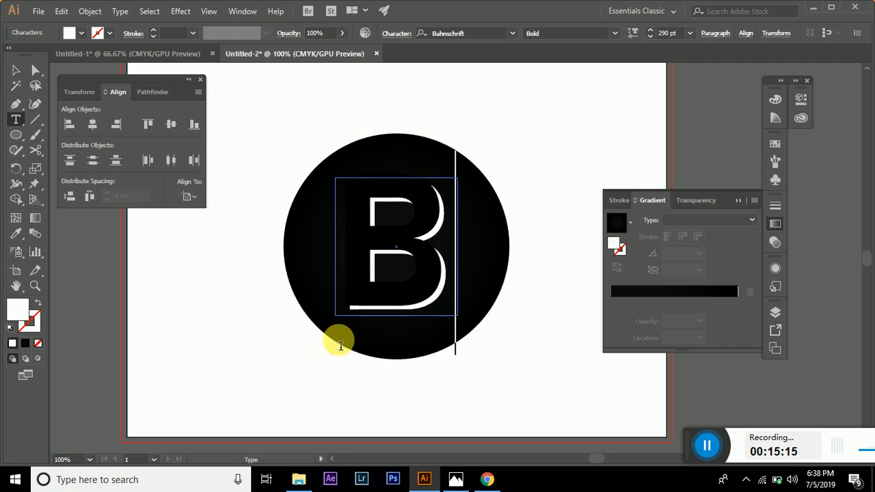
left_click(15, 74)
left_click(237, 294)
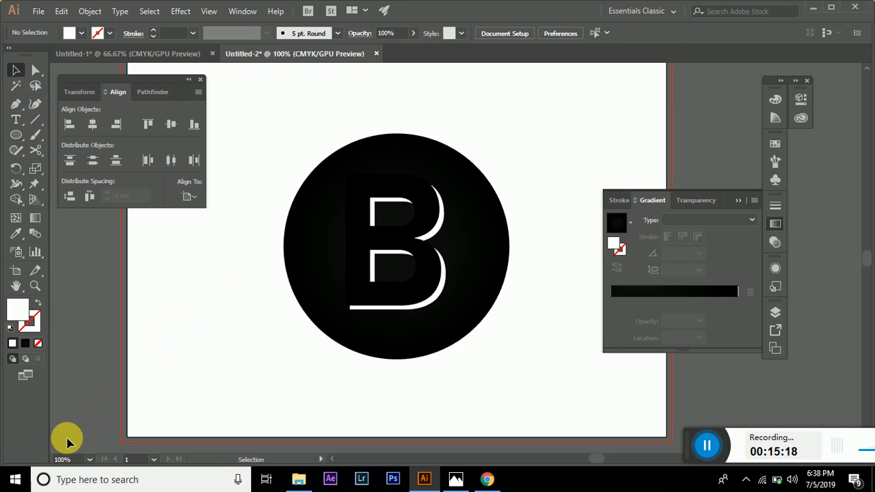
Replace the white letter B behind the black one with C.
left_click(371, 299)
double_click(372, 302)
left_click_drag(335, 289, 416, 285)
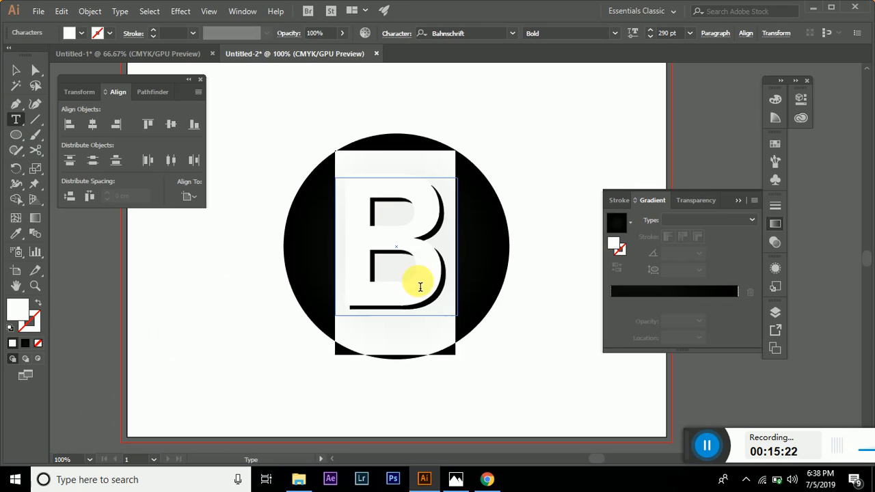
left_click(429, 284)
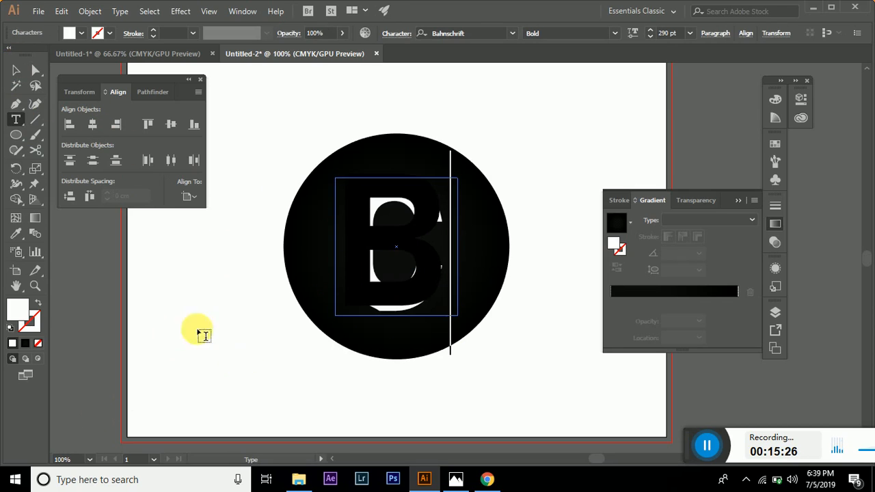
left_click(16, 70)
left_click(277, 283)
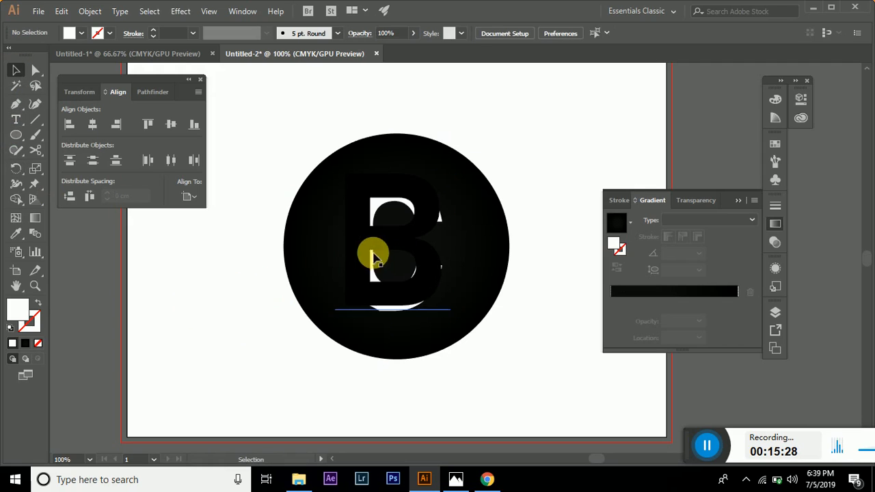
Unlock the front black B and replace it with C.
left_click(345, 276, "alt")
left_click(345, 275)
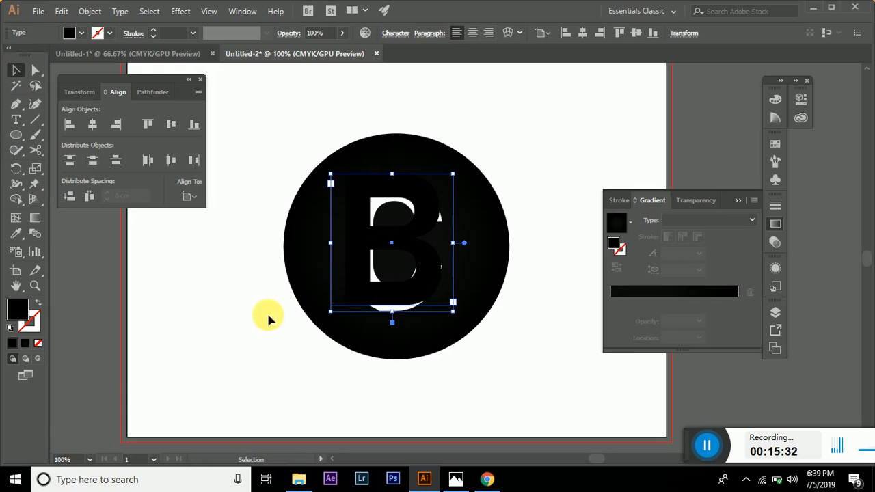
left_click(197, 331)
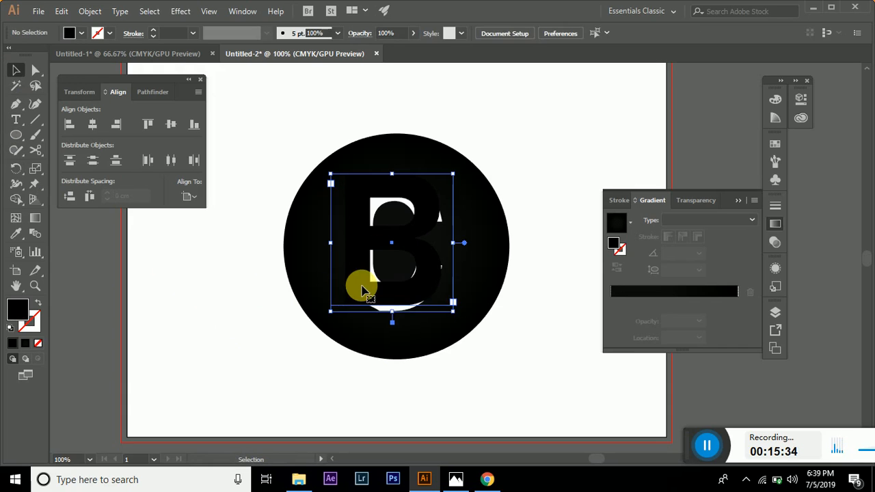
key("t")
left_click(344, 237)
left_click_drag(343, 236, 454, 244)
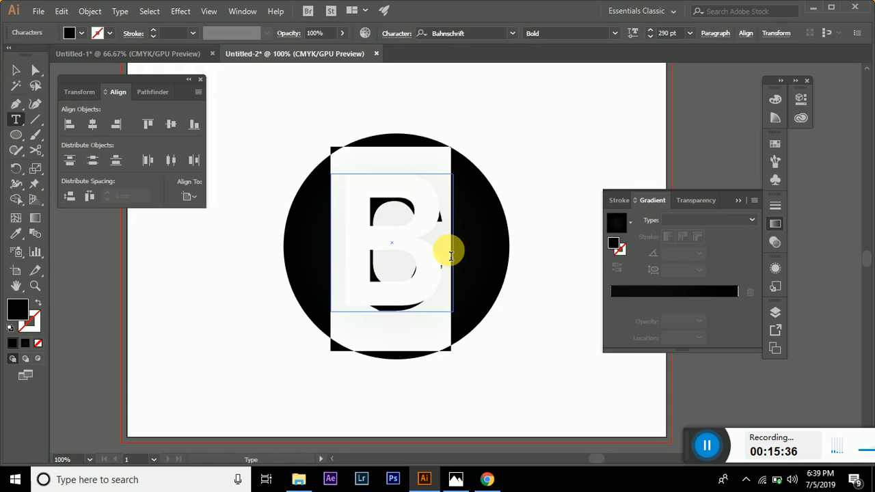
type("C")
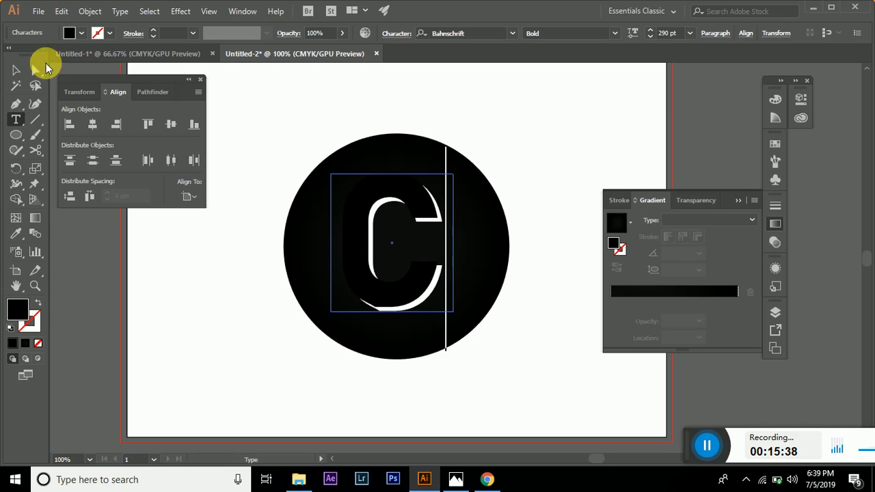
left_click(16, 70)
left_click(222, 289)
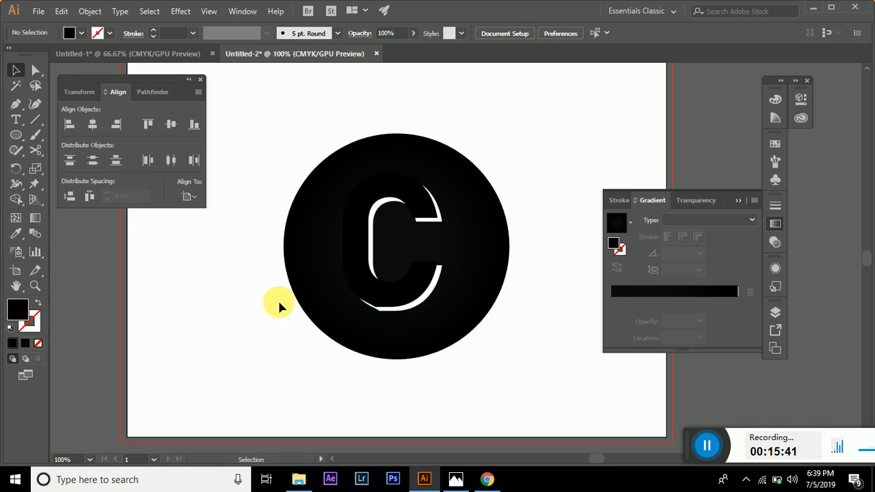
Change the front black letter C back to A.
left_click(394, 303)
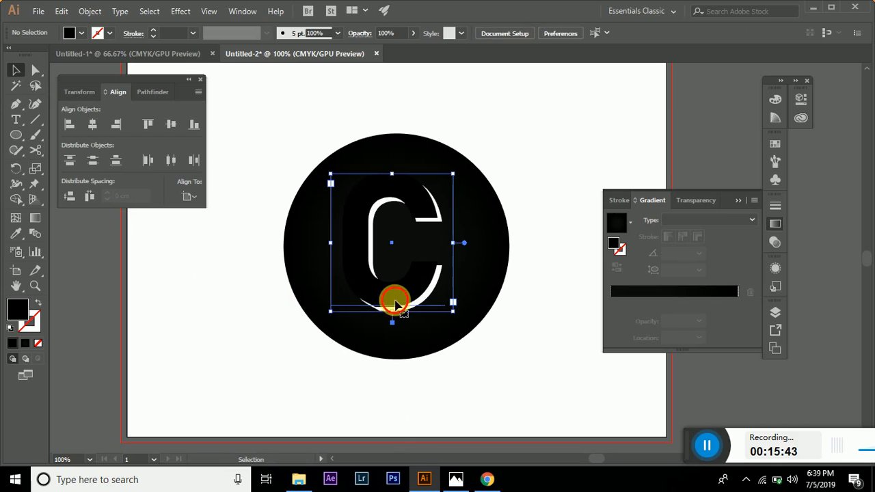
double_click(348, 254)
left_click_drag(349, 246, 426, 251)
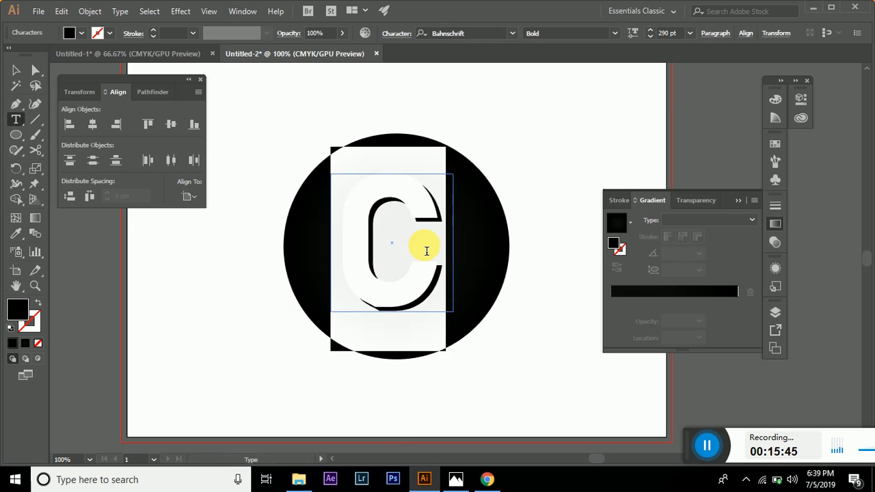
type("A")
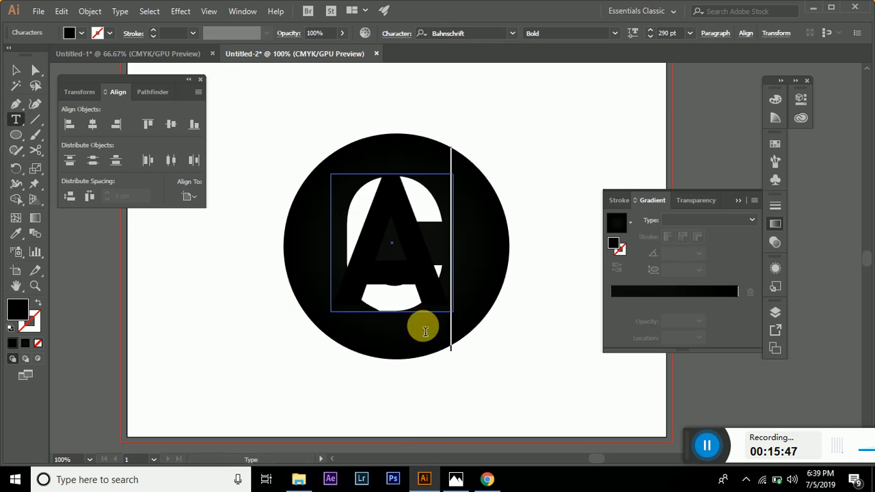
left_click(16, 69)
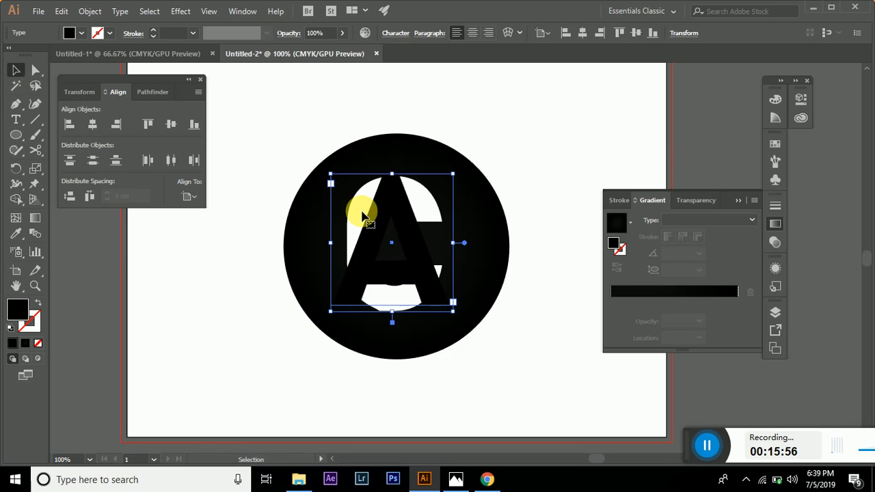
Lock the front black A and change the white C behind it back to A.
key("y")
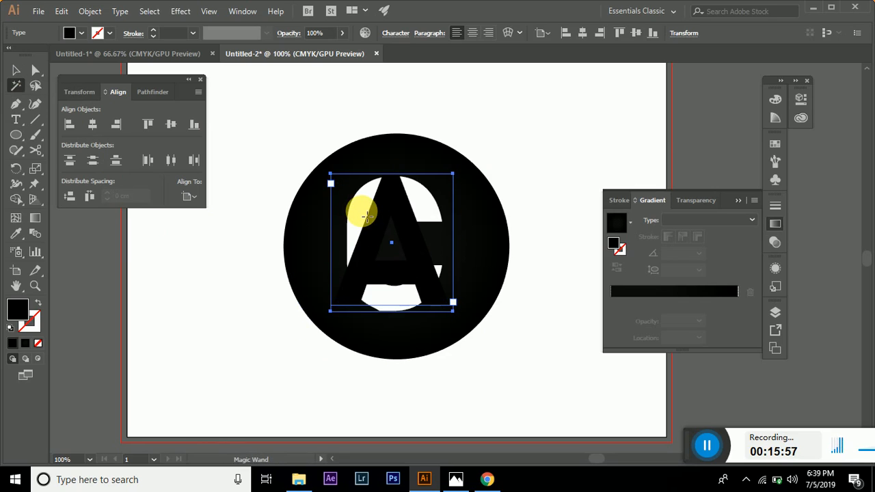
left_click(16, 69)
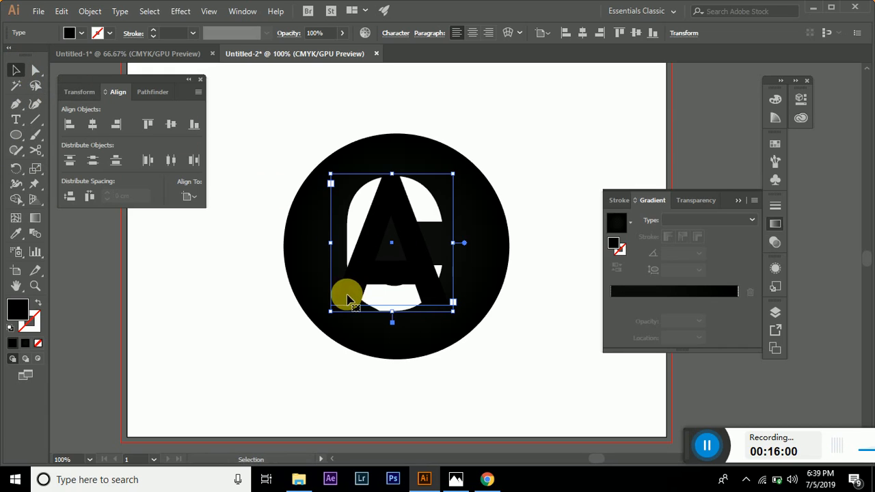
key("ctrl+shift+o")
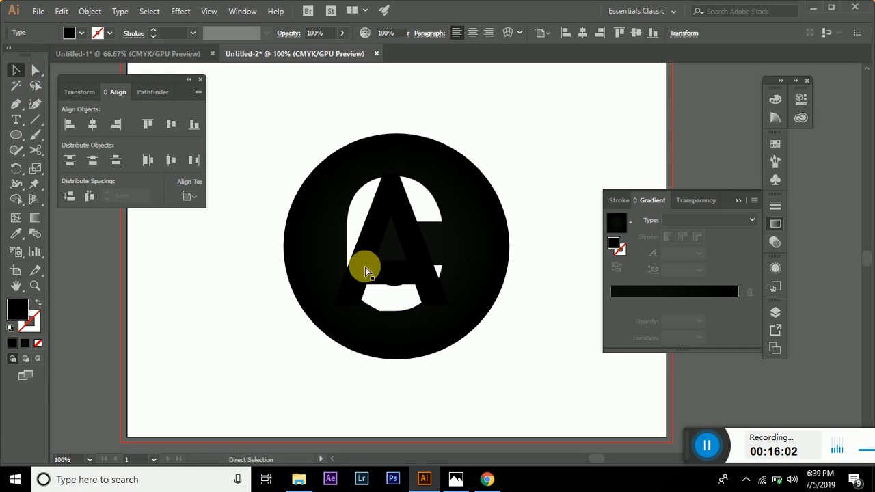
left_click(363, 218)
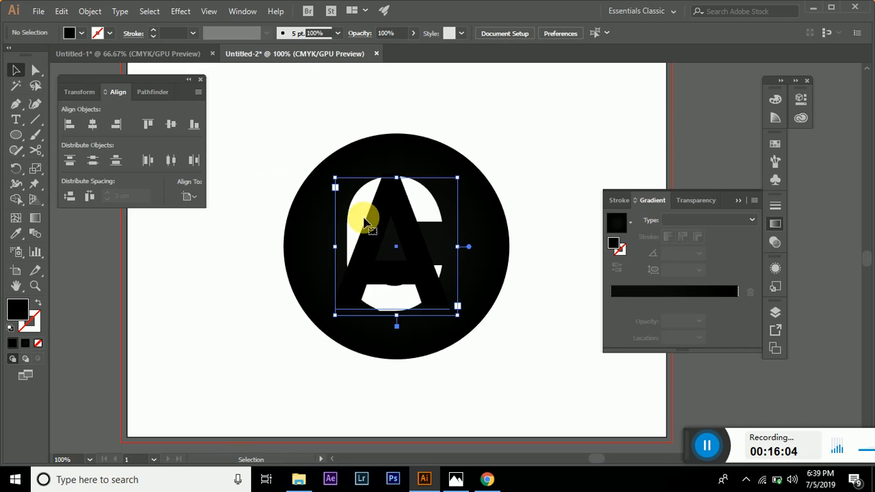
key("t")
left_click_drag(344, 219, 442, 226)
left_click(442, 225)
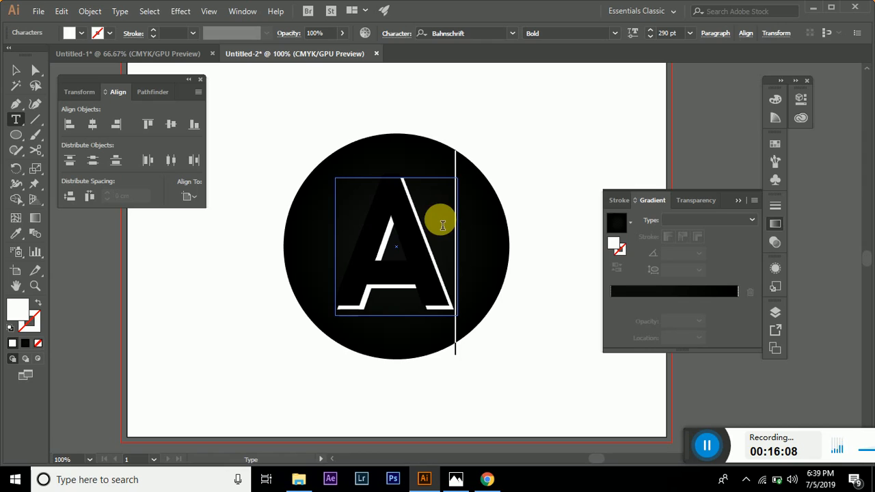
left_click(15, 70)
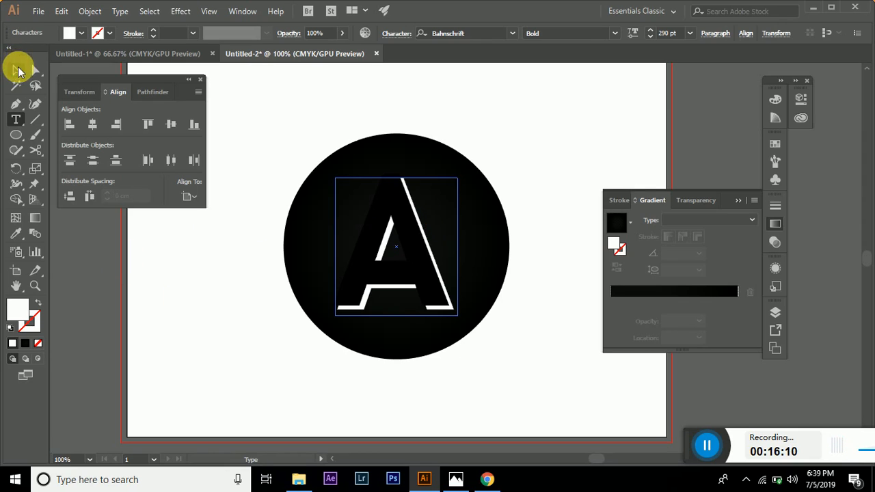
left_click(215, 283)
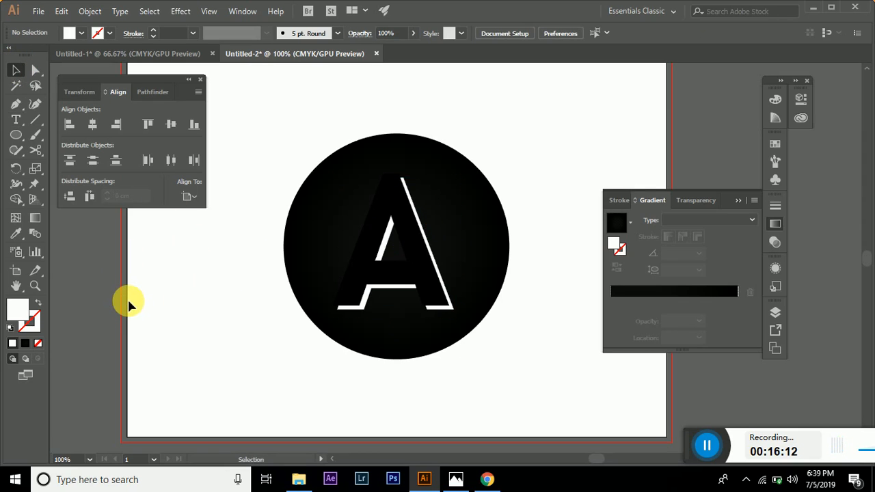